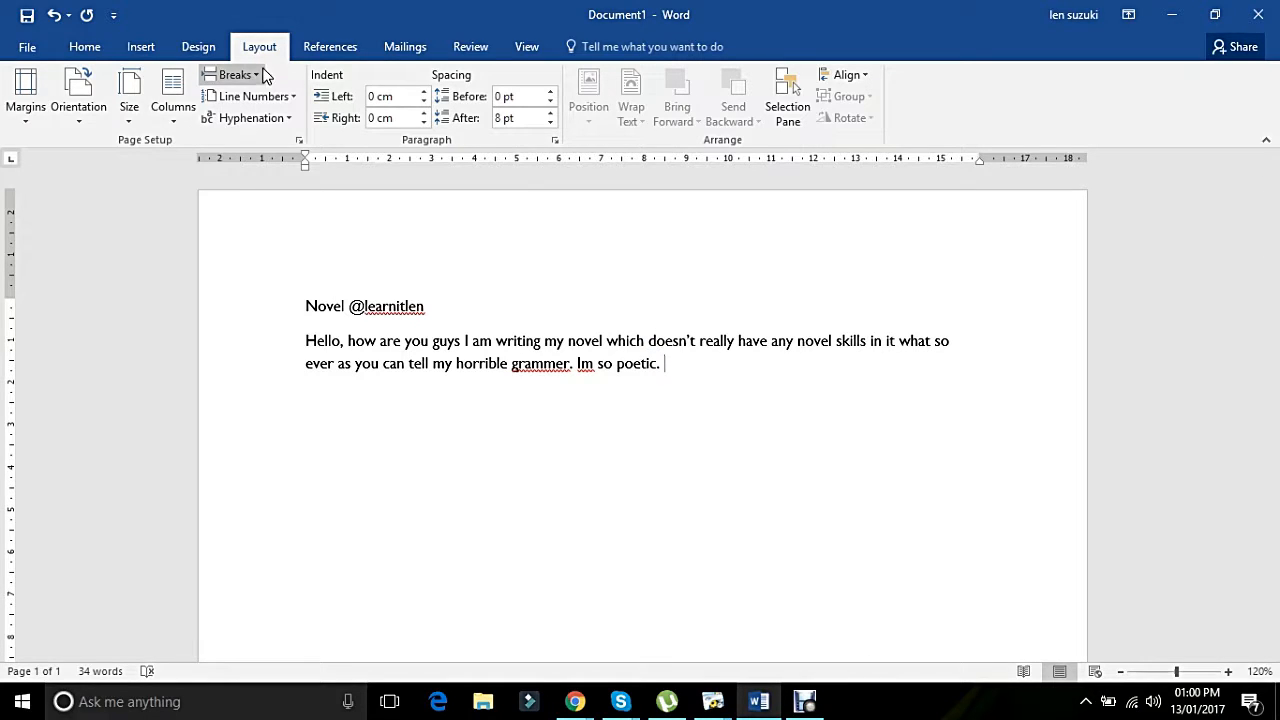
{"action": "left_click", "coordinate": [327, 46]}
{"action": "left_click", "coordinate": [205, 46]}
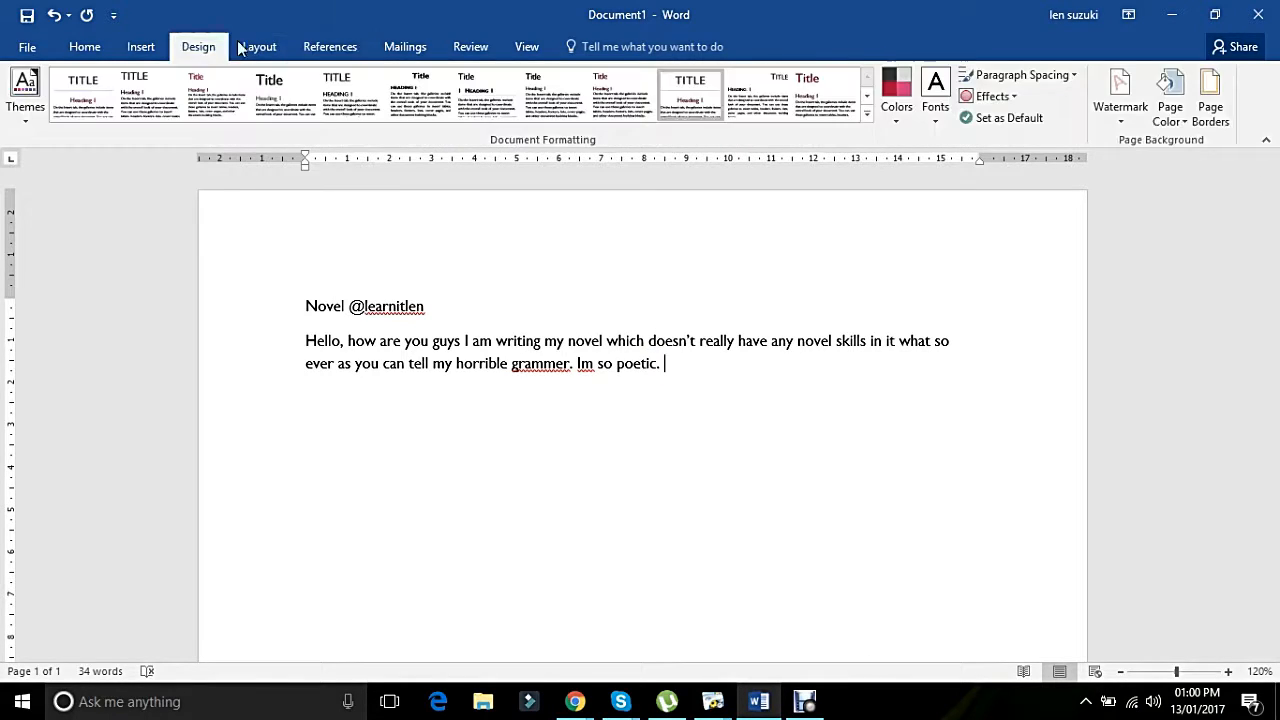
{"action": "left_click", "coordinate": [250, 46]}
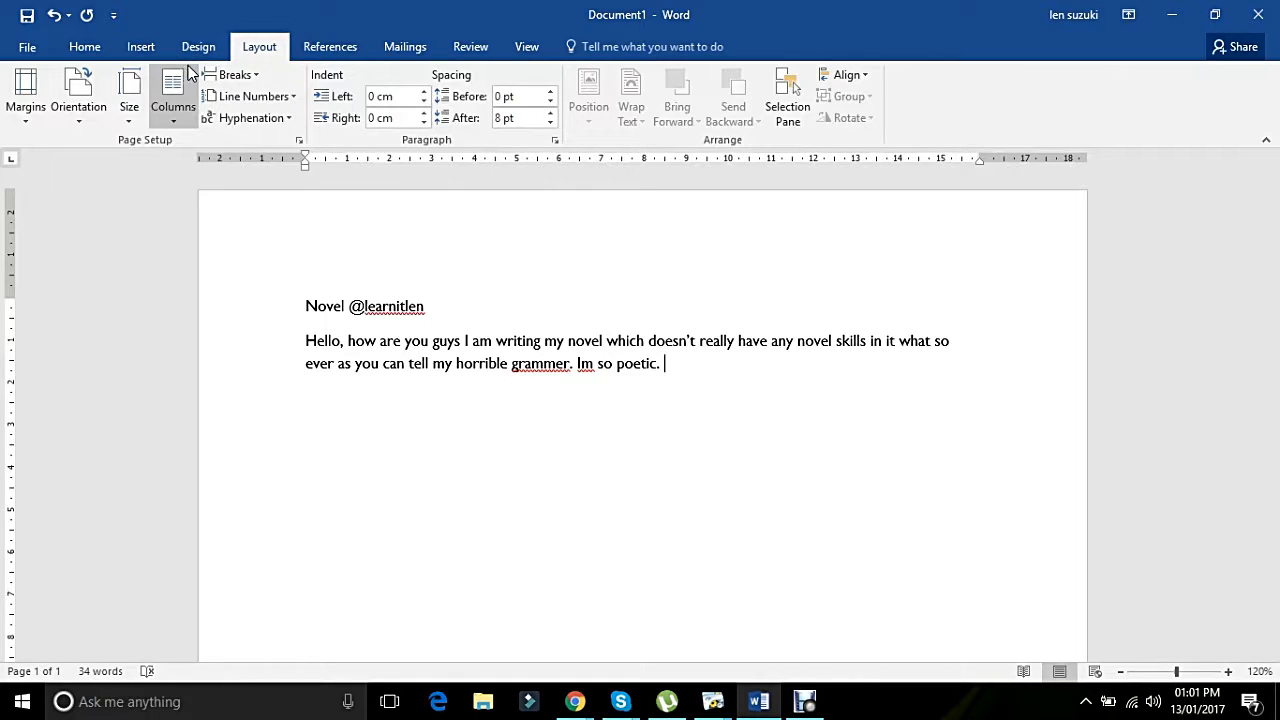
{"action": "left_click", "coordinate": [130, 100]}
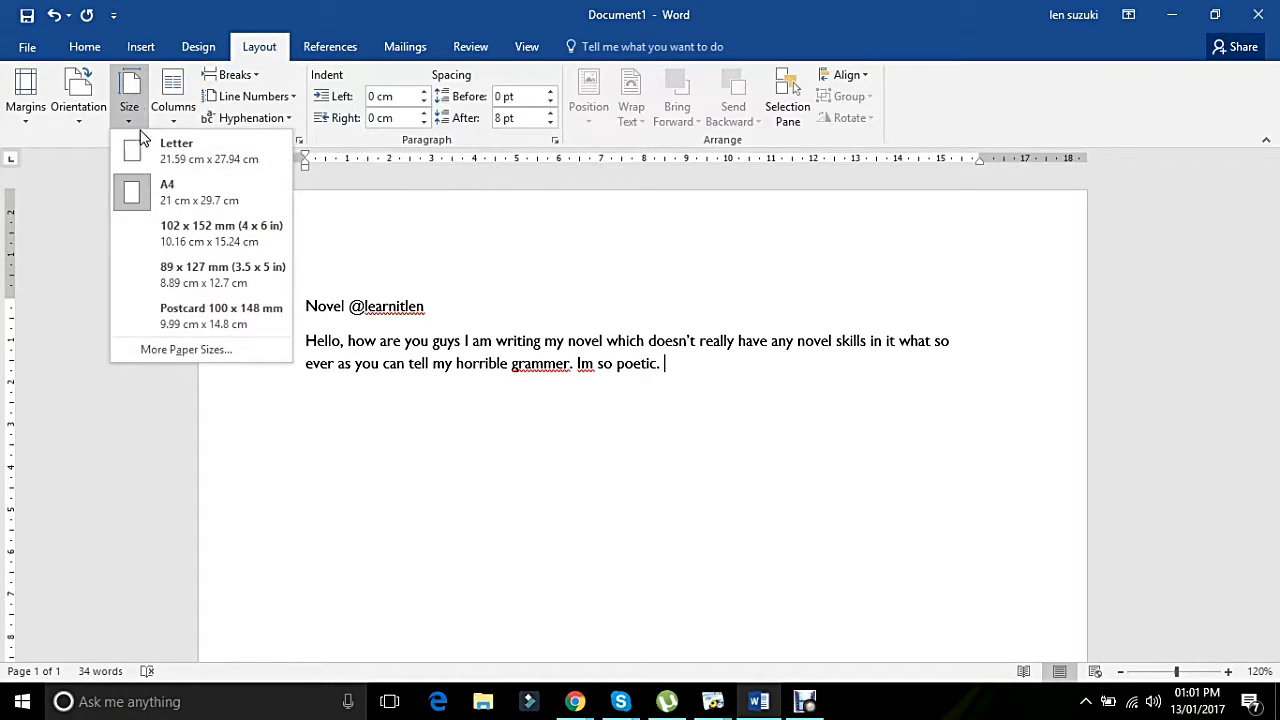
{"action": "left_click", "coordinate": [178, 348]}
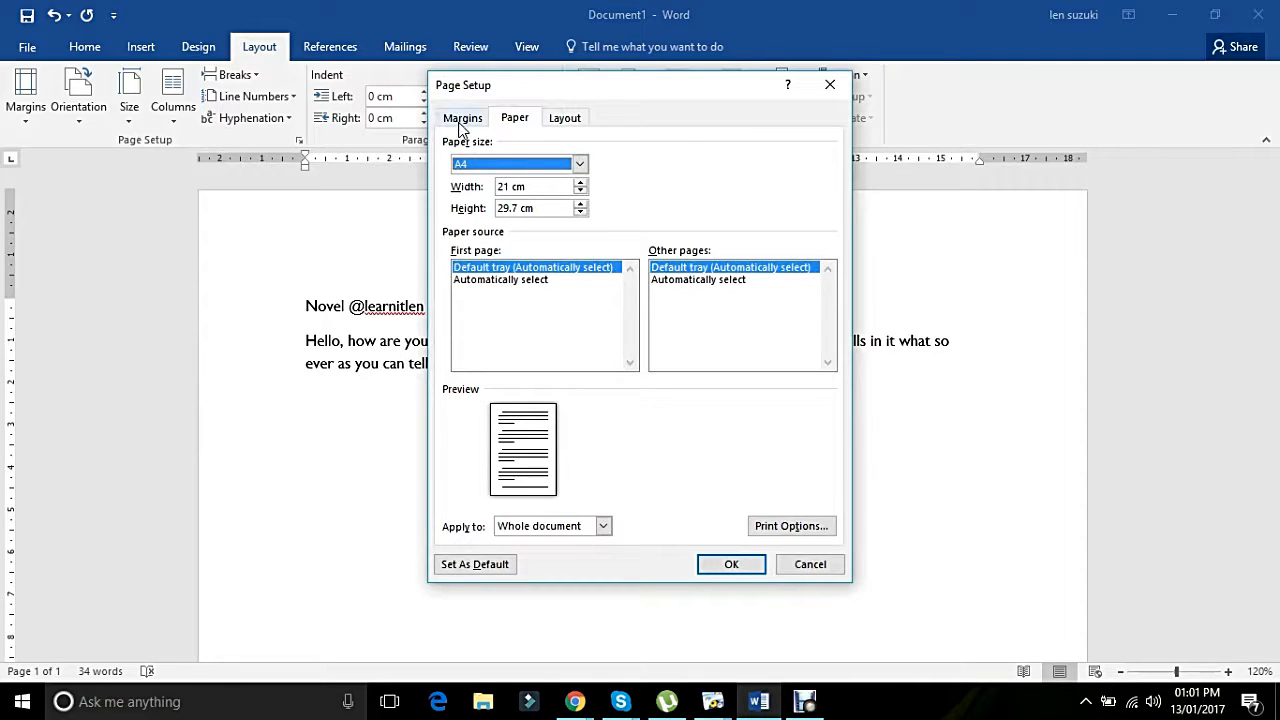
{"action": "left_click", "coordinate": [829, 86]}
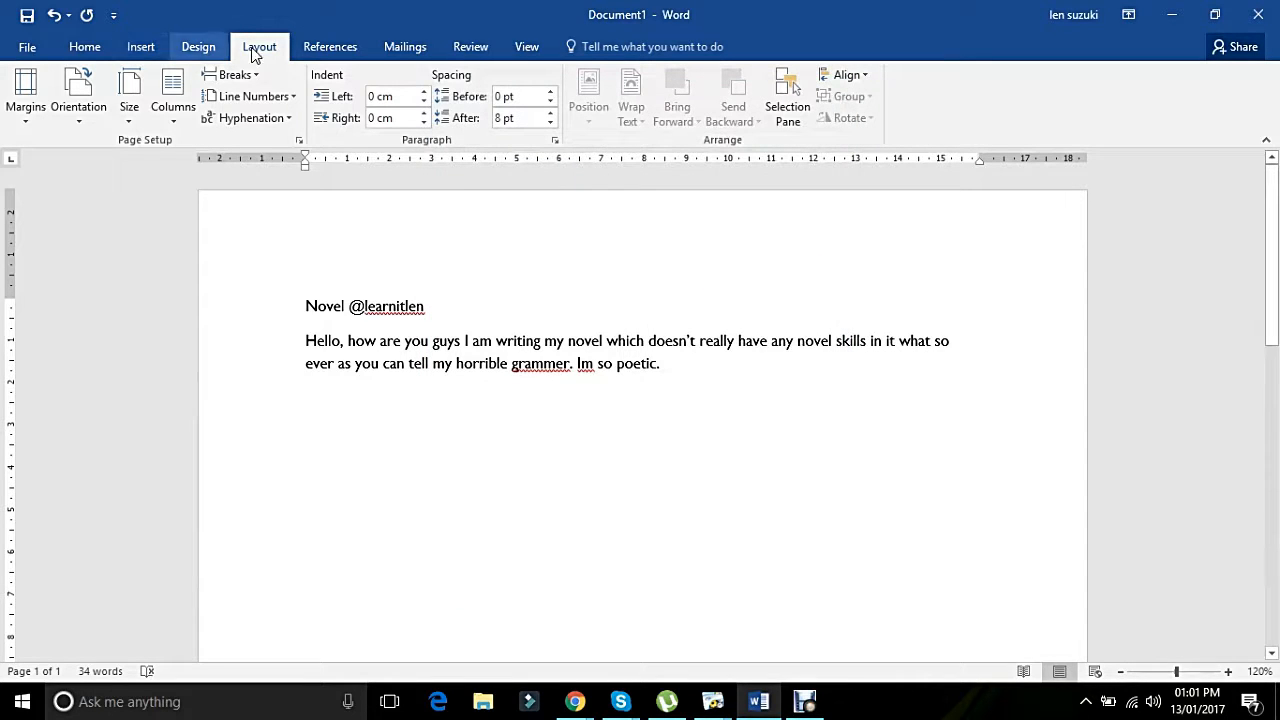
Step: Open the custom paper size settings and switch to Chrome to look up the A5 dimensions in the paper size table
{"action": "left_click", "coordinate": [129, 105]}
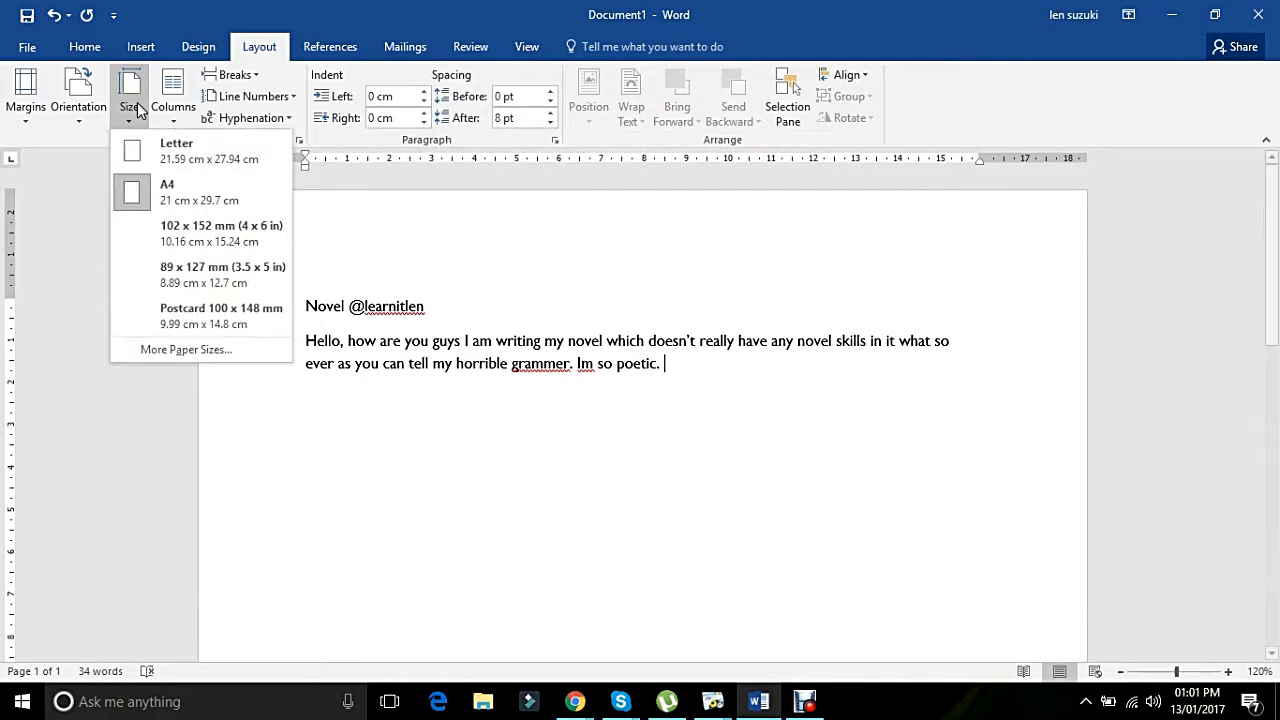
{"action": "left_click", "coordinate": [164, 348]}
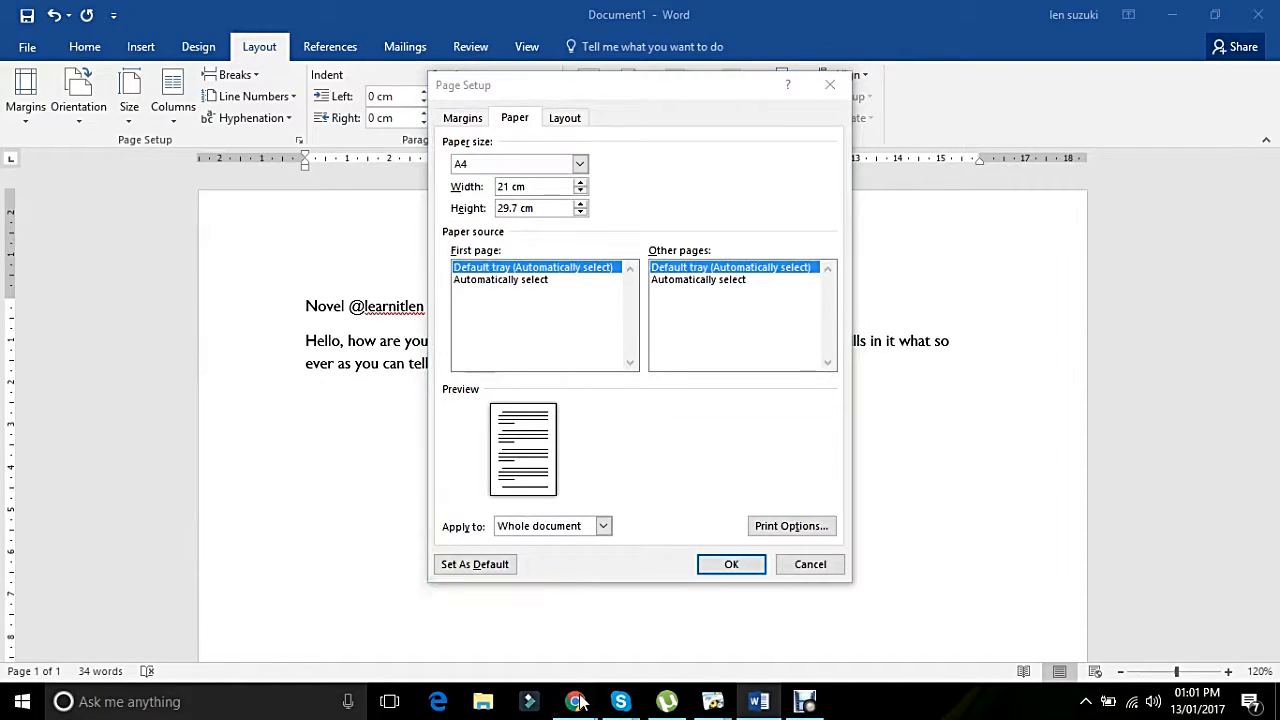
{"action": "mouse_move", "coordinate": [575, 700]}
{"action": "left_click", "coordinate": [668, 640]}
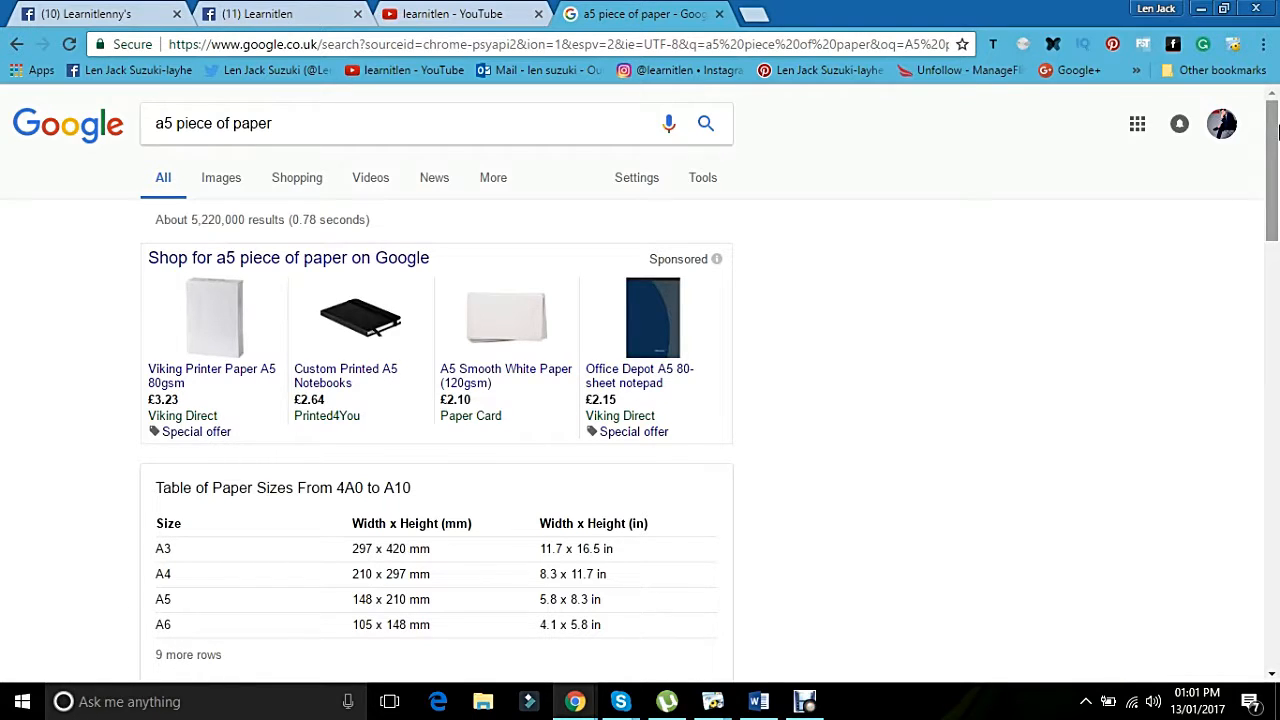
{"action": "scroll", "coordinate": [1275, 155], "scroll_direction": "down", "scroll_amount": 1}
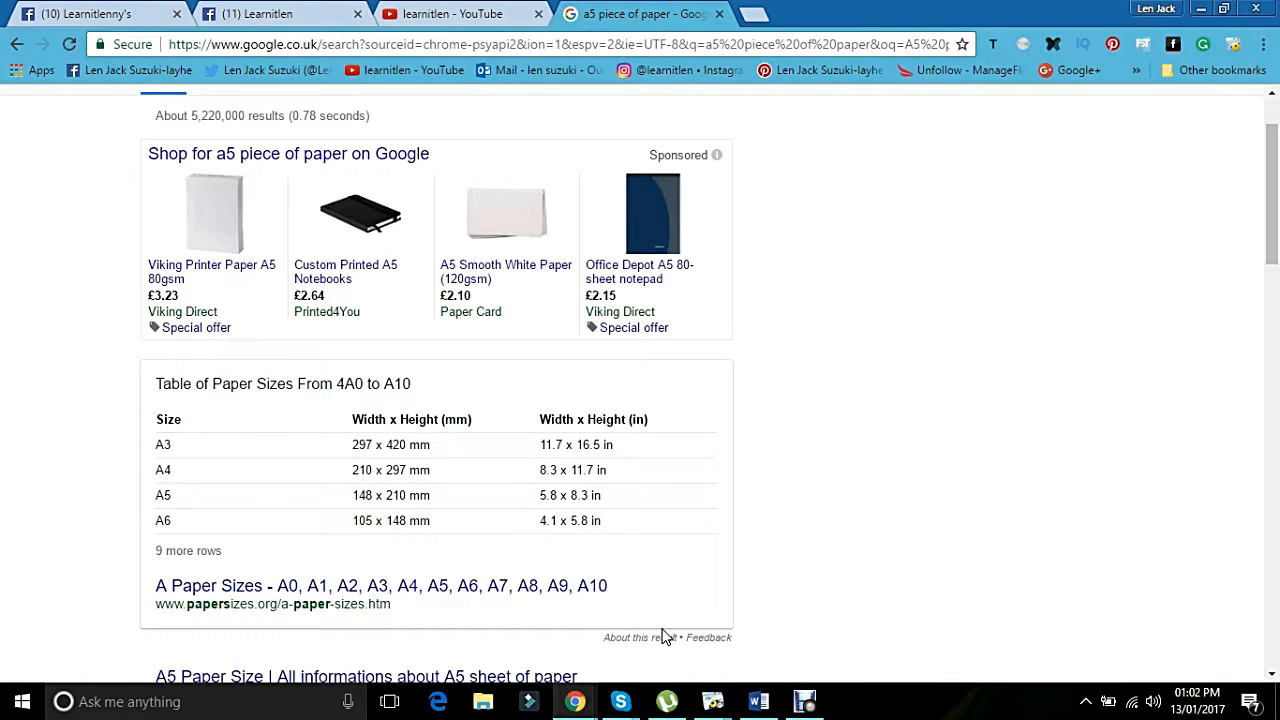
Step: Switch back to Word and set the custom paper width to 14.8 cm
{"action": "left_click", "coordinate": [772, 703]}
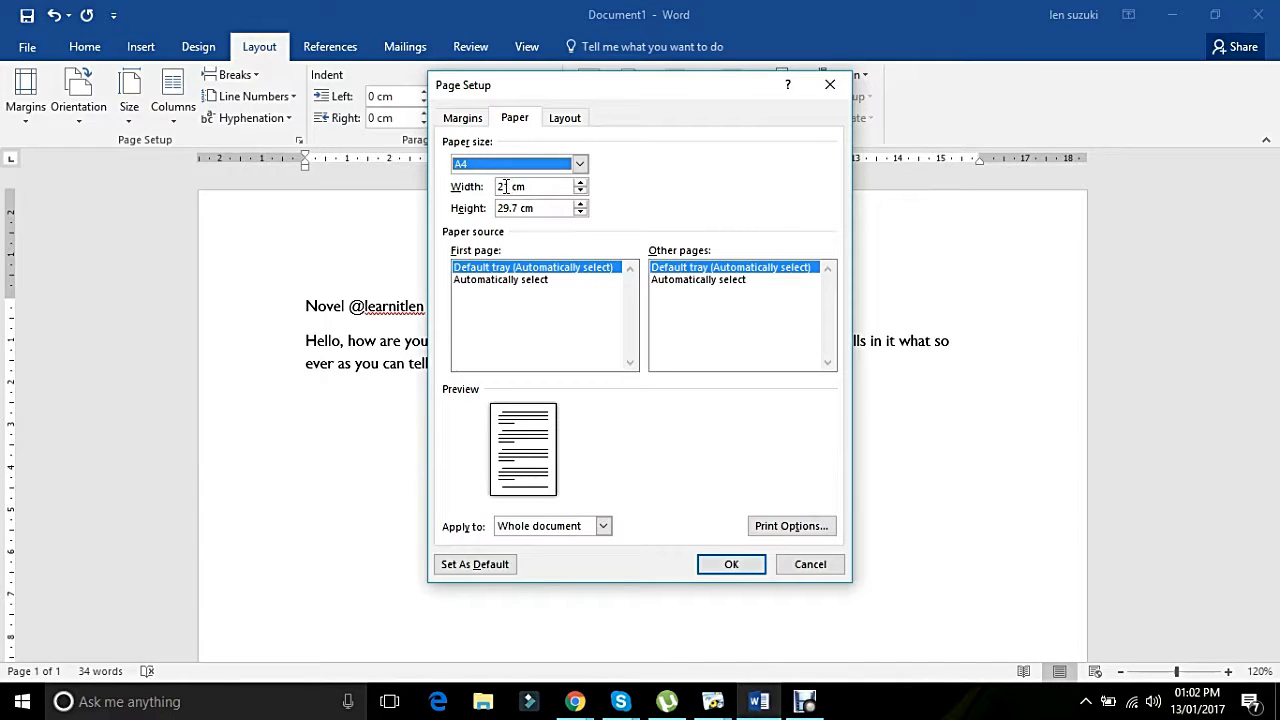
{"action": "left_click_drag", "start_coordinate": [508, 187], "coordinate": [487, 187]}
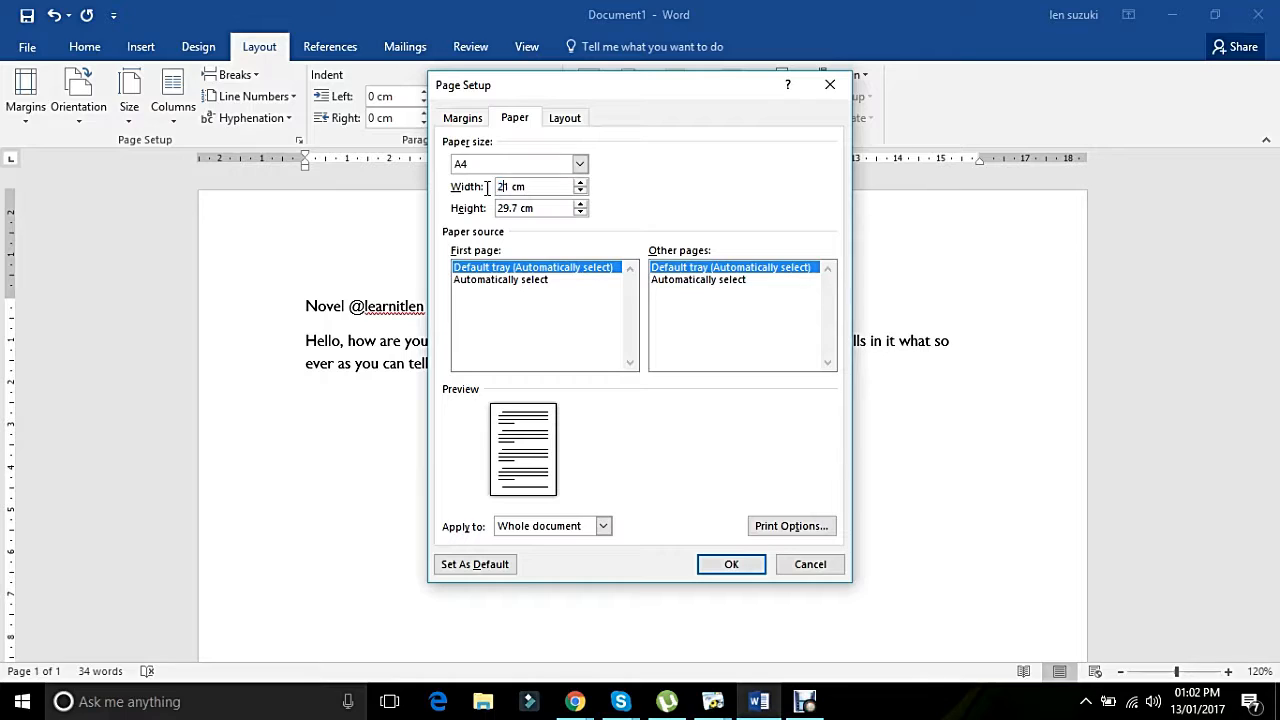
{"action": "key", "text": "BackSpace"}
{"action": "type", "text": "4.8"}
{"action": "key", "text": "Tab"}
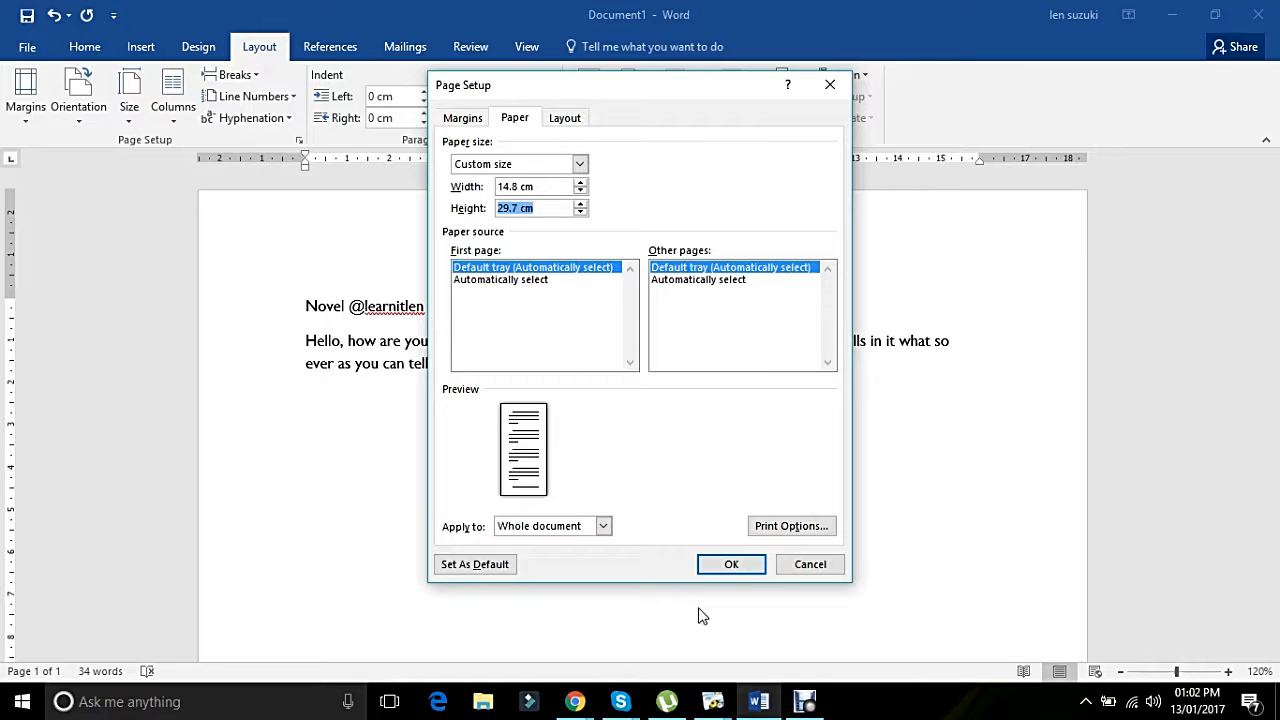
Step: Switch to Chrome to check the A5 height in the table of paper sizes
{"action": "mouse_move", "coordinate": [577, 706]}
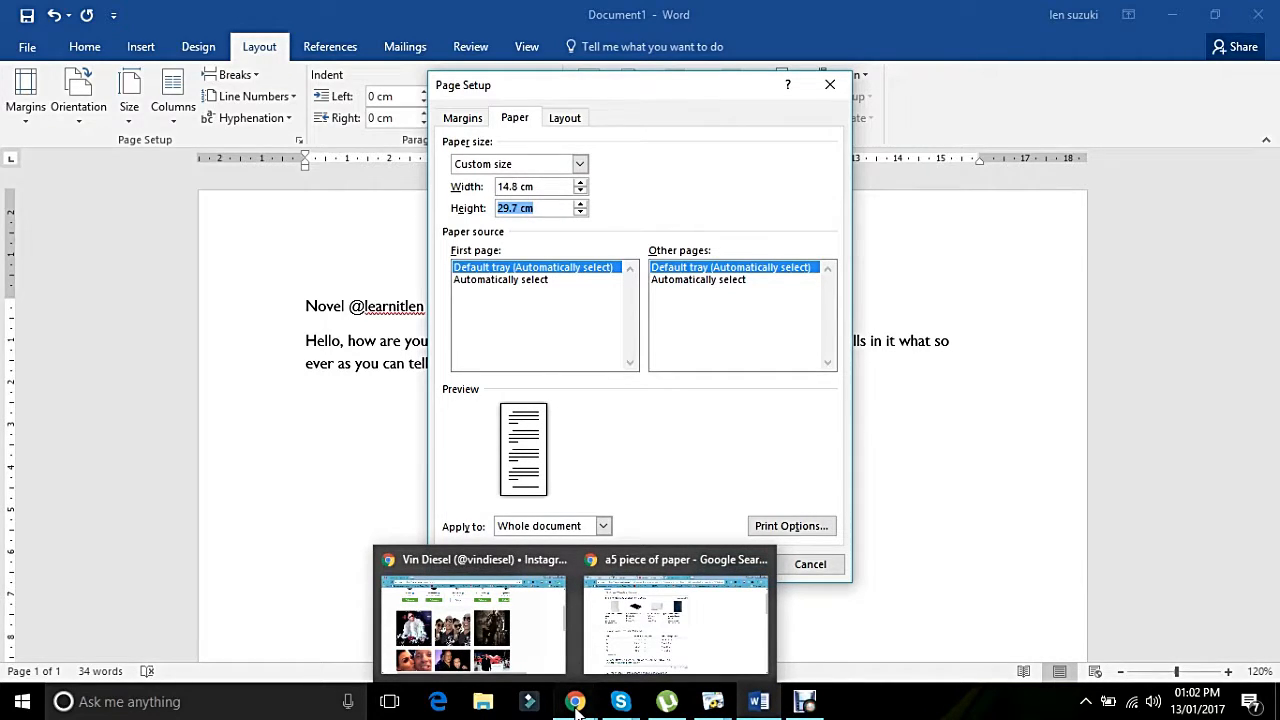
{"action": "left_click", "coordinate": [580, 700]}
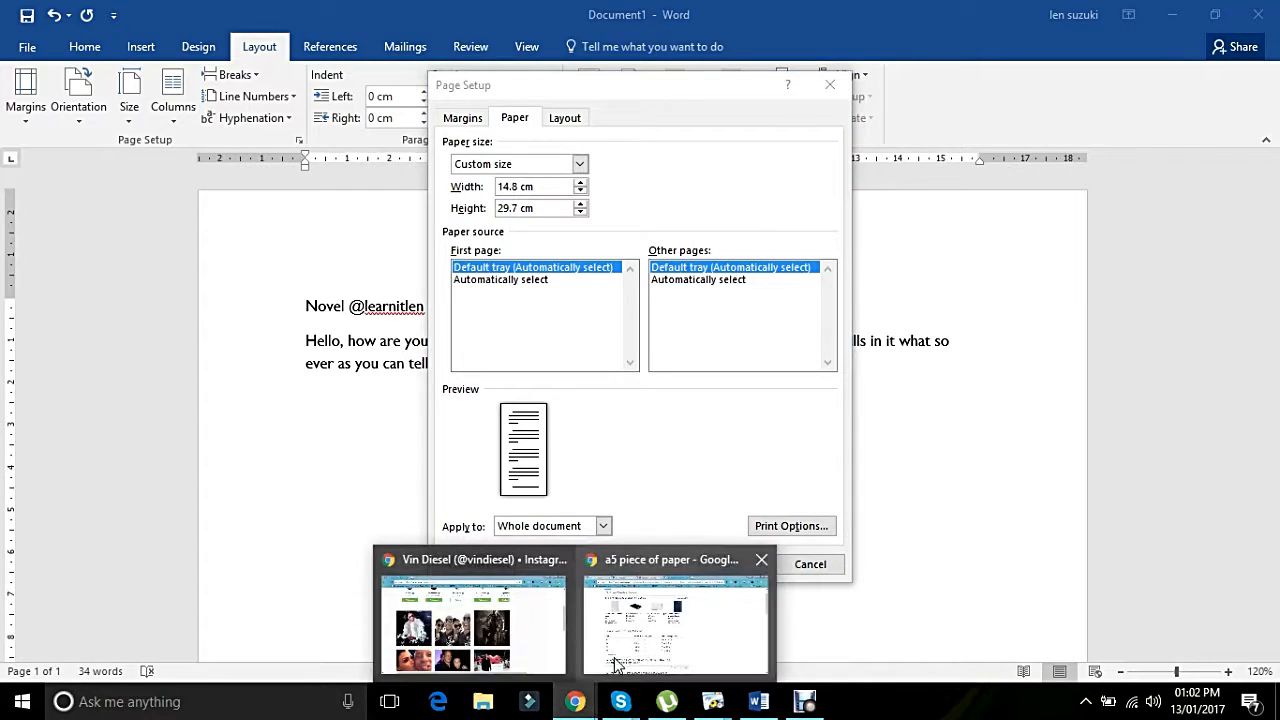
{"action": "left_click", "coordinate": [617, 665]}
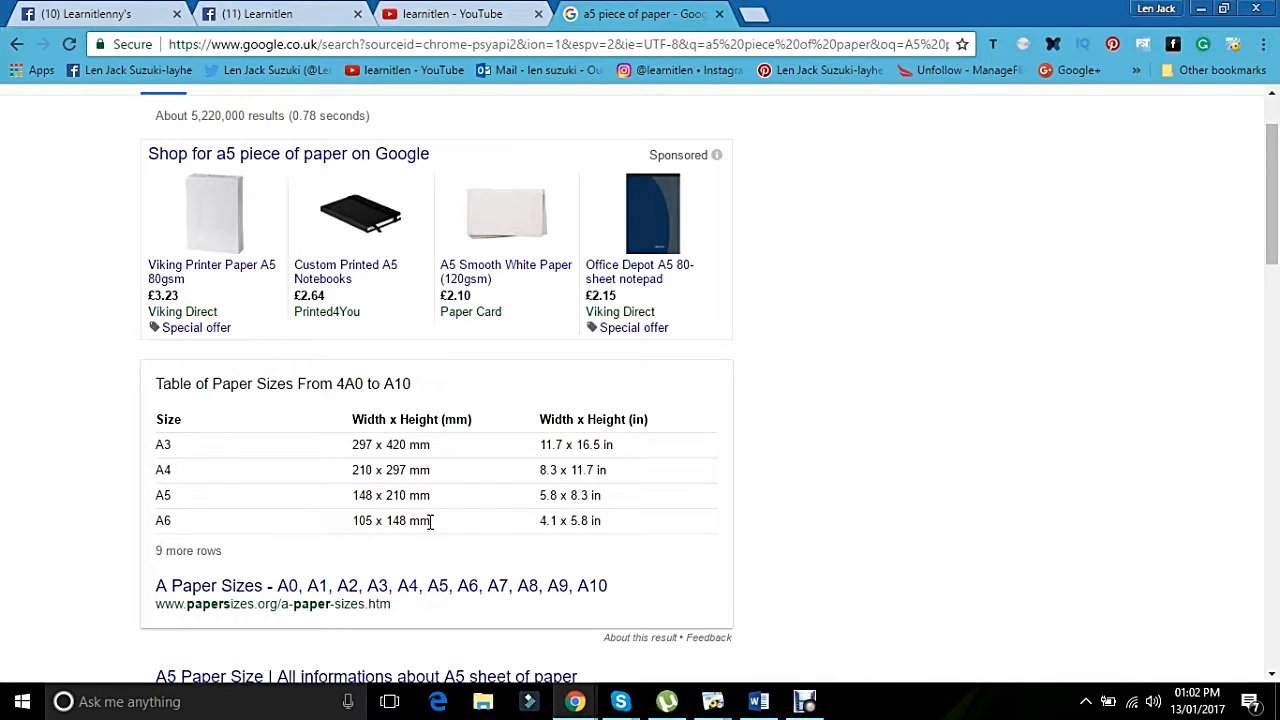
Step: Return to Word and set the custom paper height to 21 cm
{"action": "left_click", "coordinate": [758, 703]}
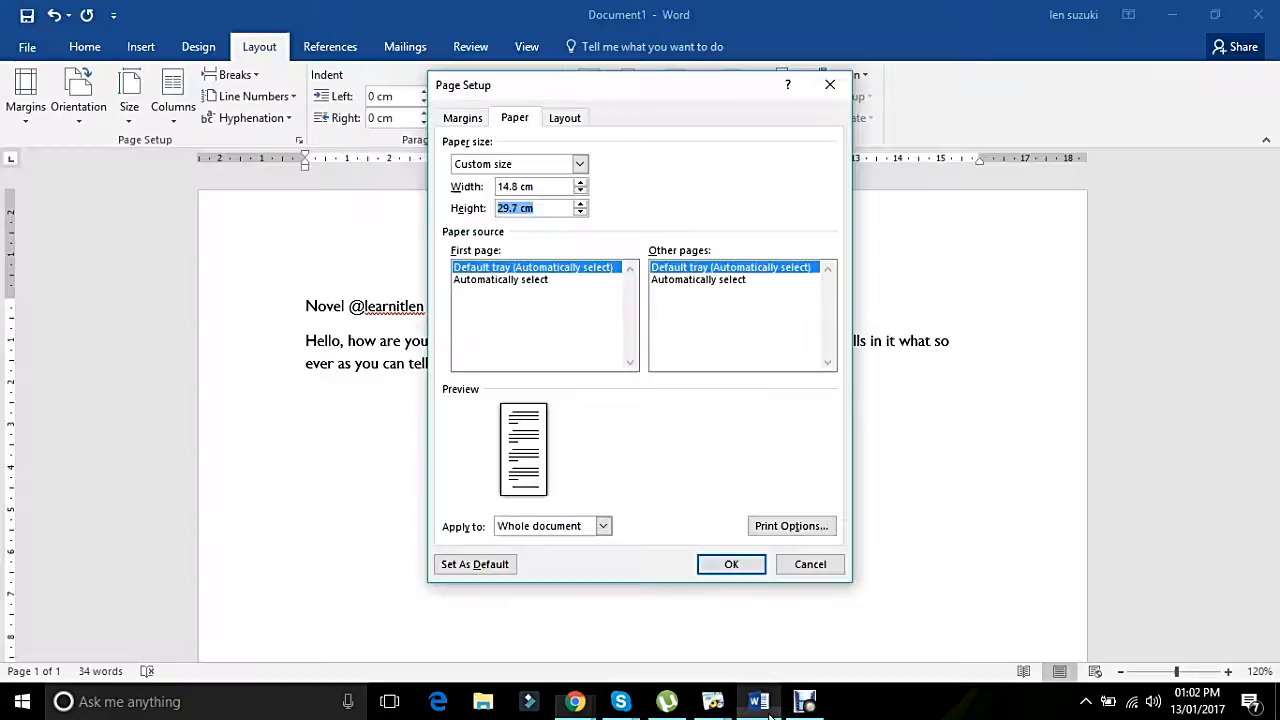
{"action": "left_click", "coordinate": [512, 208]}
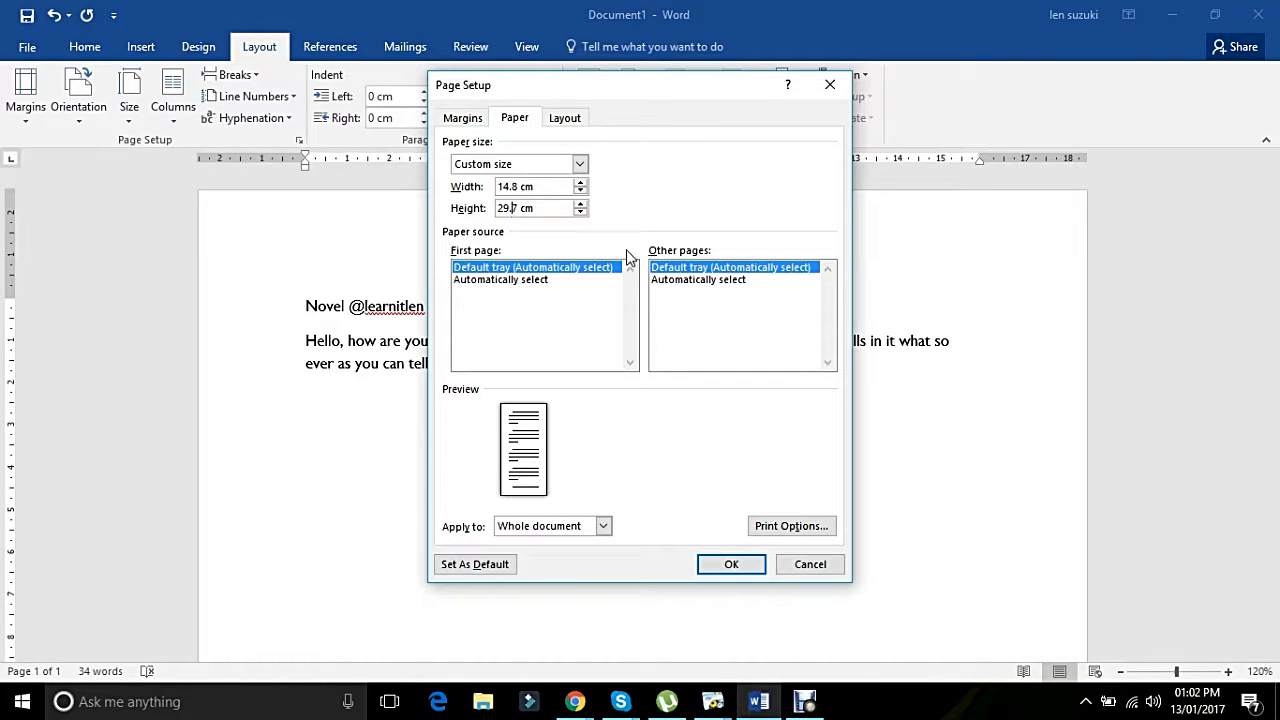
{"action": "key", "text": "BackSpace"}
{"action": "key", "text": "BackSpace"}
{"action": "key", "text": "BackSpace"}
{"action": "key", "text": "BackSpace"}
{"action": "type", "text": "21"}
Step: Set the top margin to 7.54 cm and apply the page setup to the whole document
{"action": "left_click", "coordinate": [475, 121]}
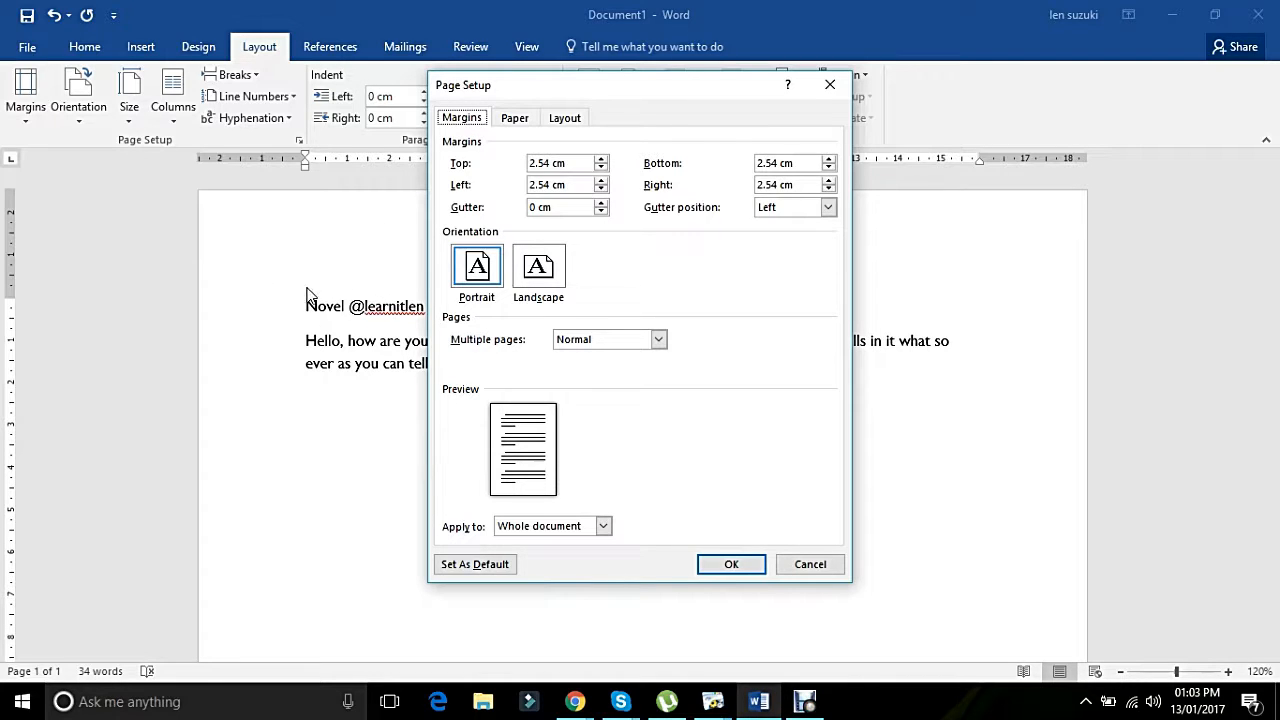
{"action": "left_click", "coordinate": [536, 163]}
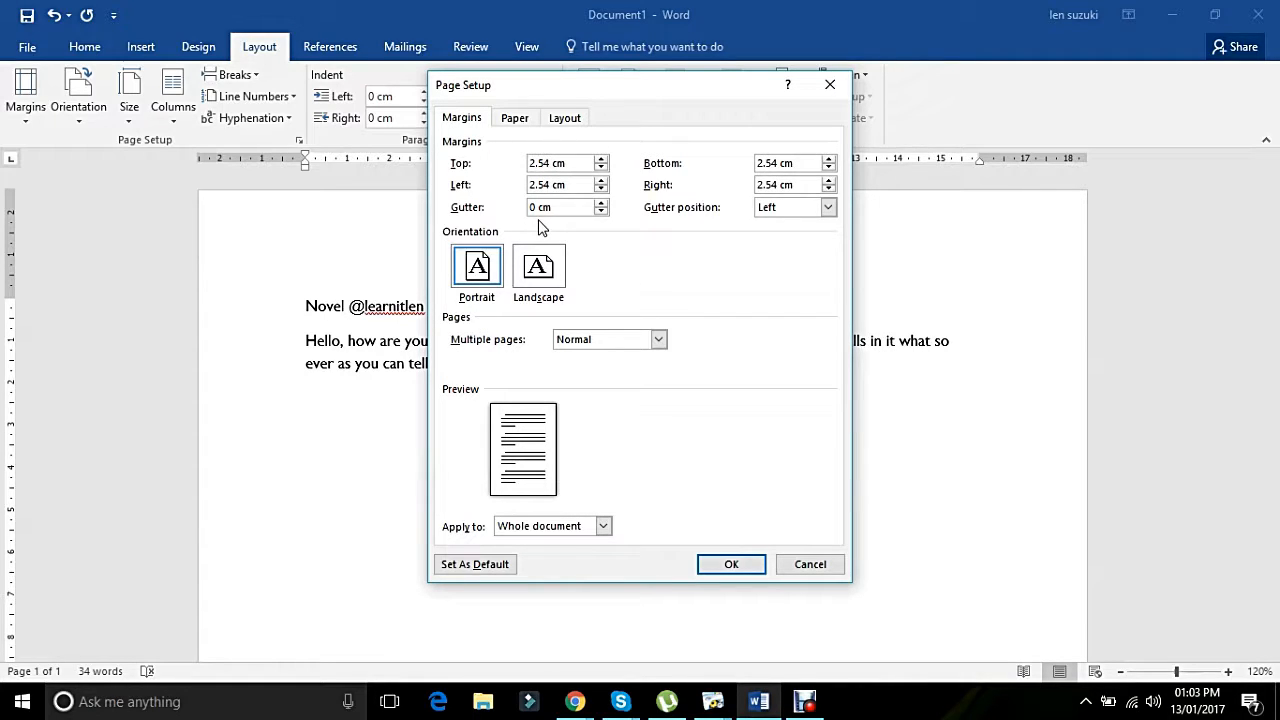
{"action": "key", "text": "BackSpace"}
{"action": "type", "text": "7"}
{"action": "left_click", "coordinate": [722, 566]}
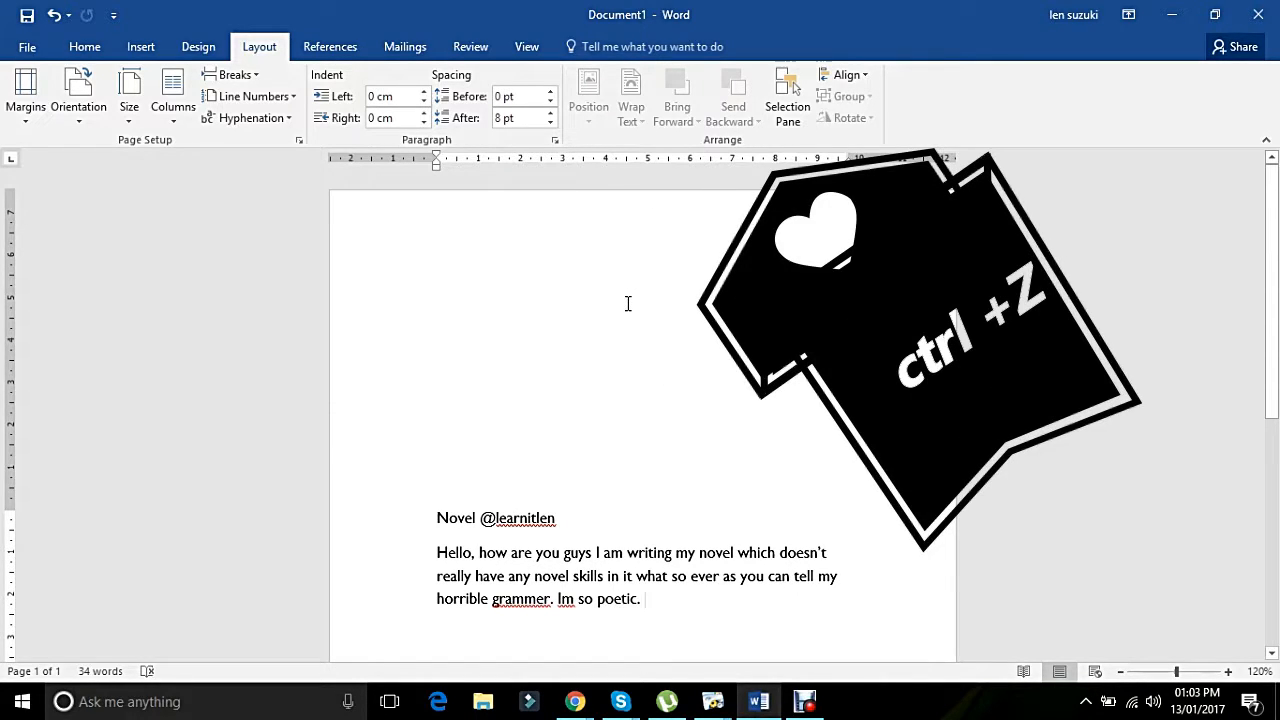
Step: Undo the page setup change and redo it
{"action": "key", "text": "ctrl+z"}
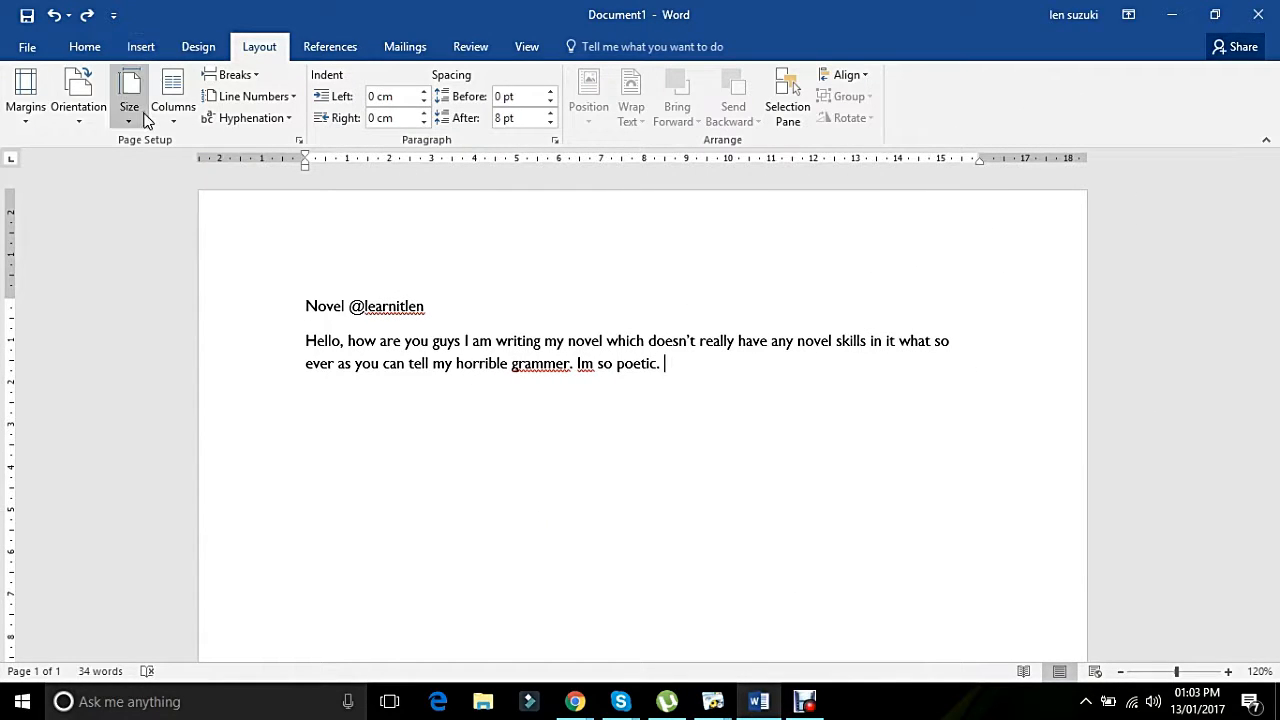
{"action": "key", "text": "ctrl+y"}
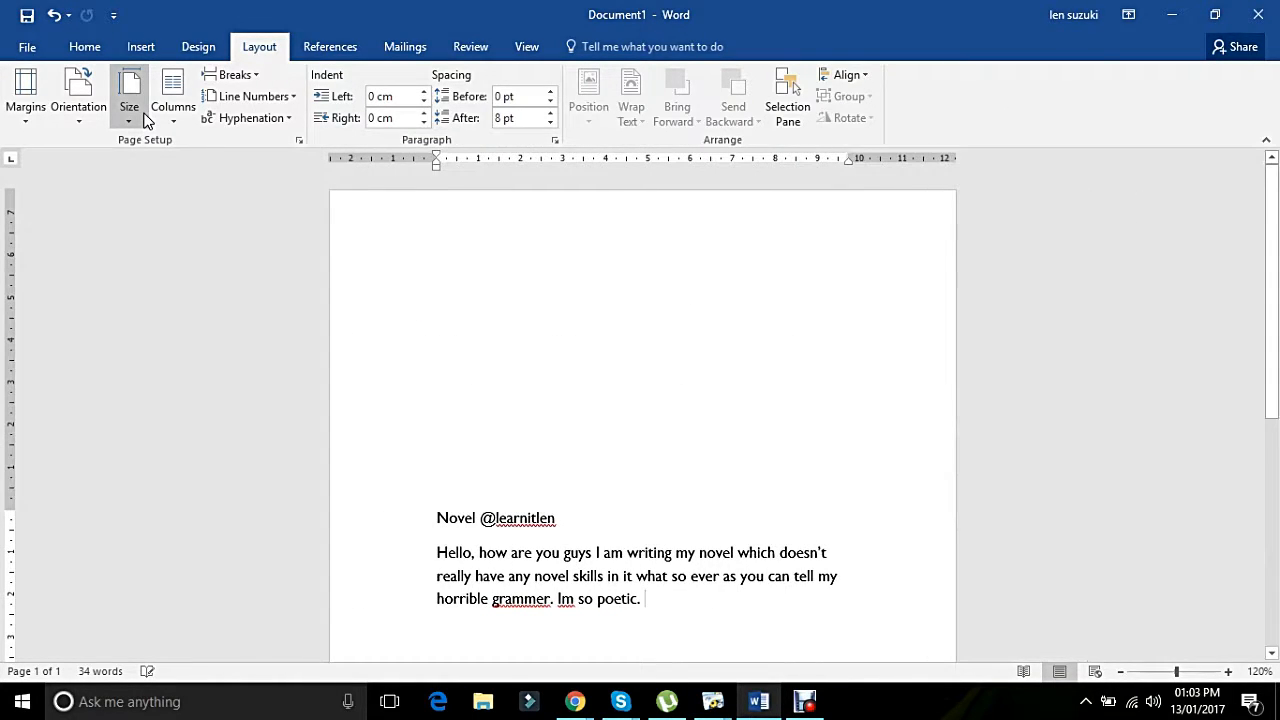
Step: Reopen the page setup and apply a top margin of 2.54 cm and a left margin of 7.54 cm
{"action": "left_click", "coordinate": [145, 120]}
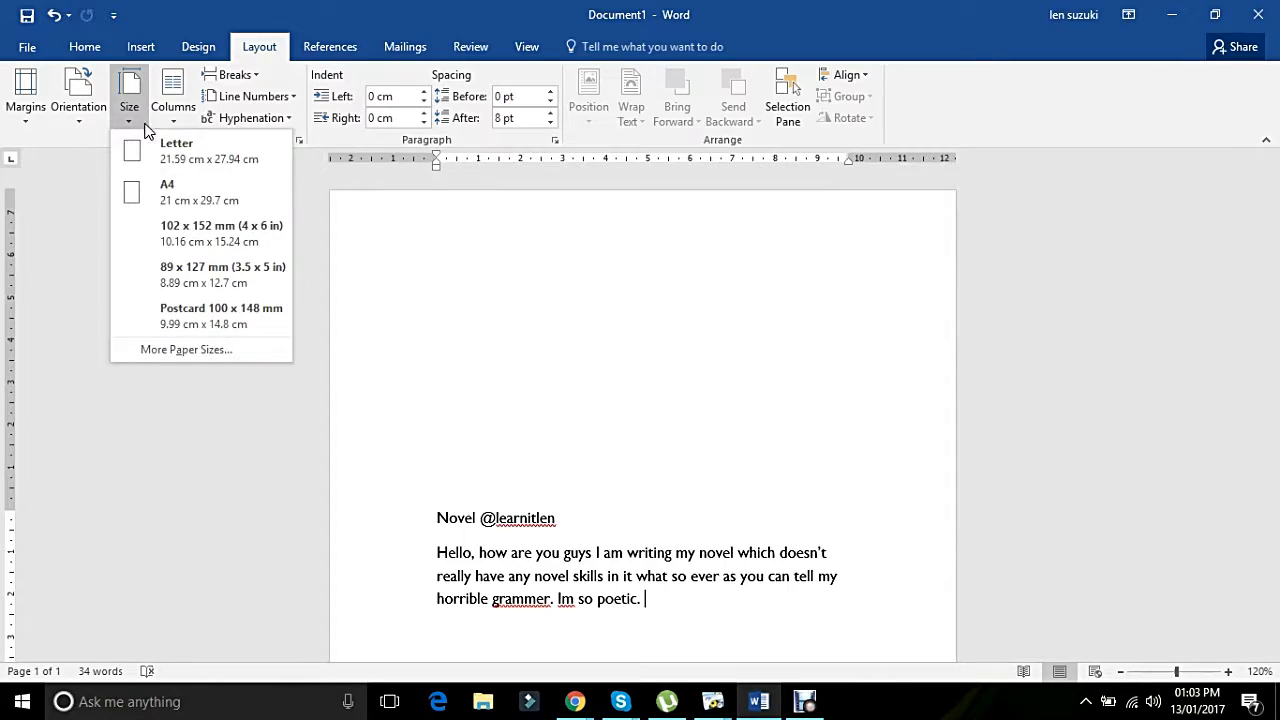
{"action": "left_click", "coordinate": [163, 356]}
{"action": "left_click", "coordinate": [482, 114]}
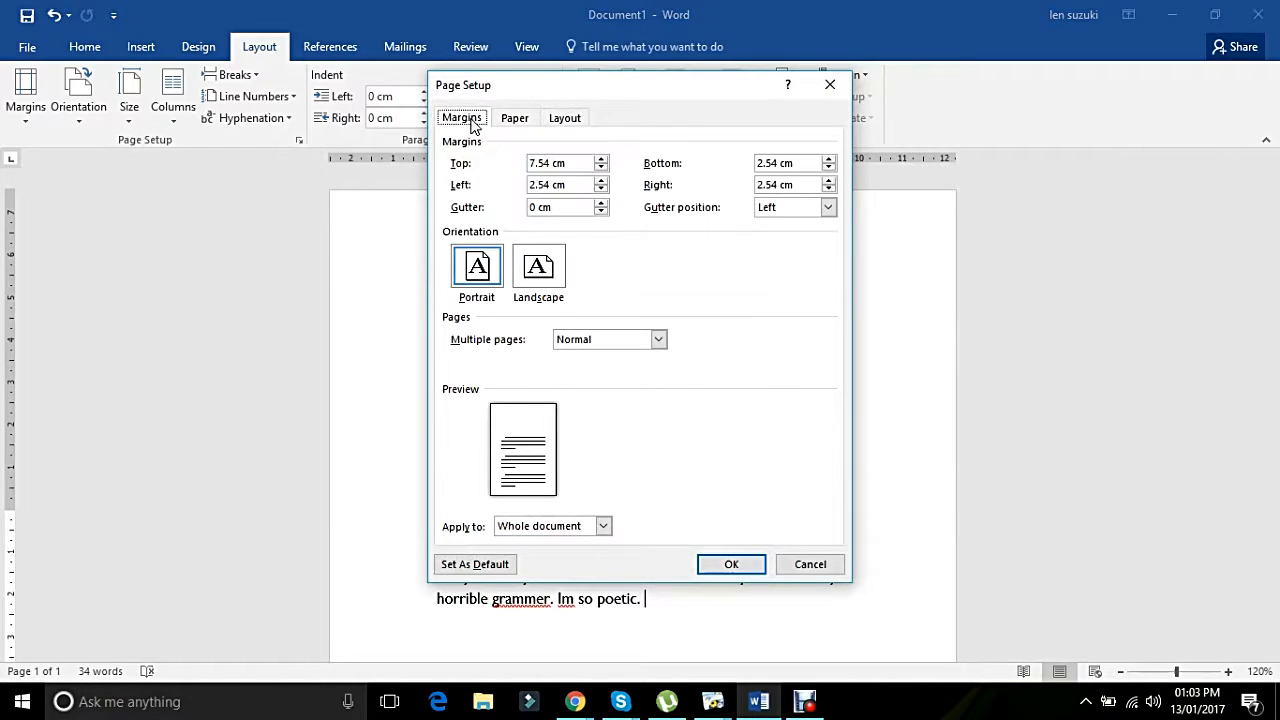
{"action": "key", "text": "BackSpace"}
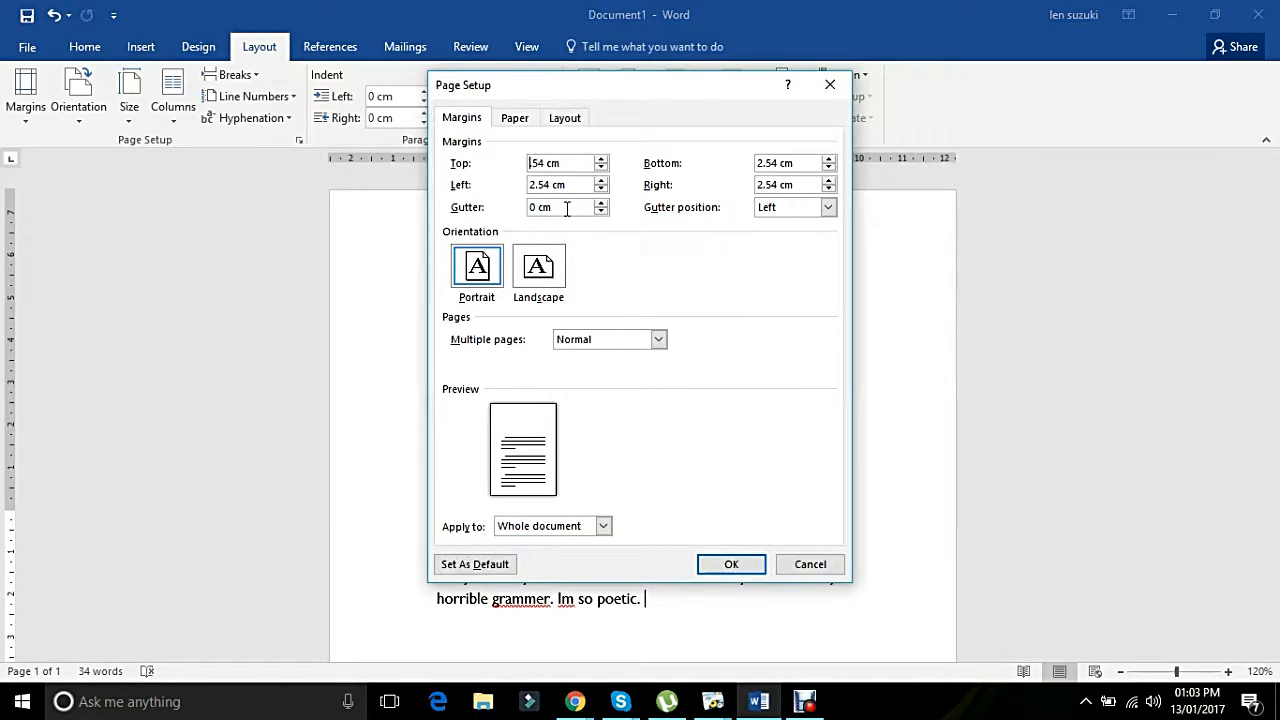
{"action": "type", "text": "2."}
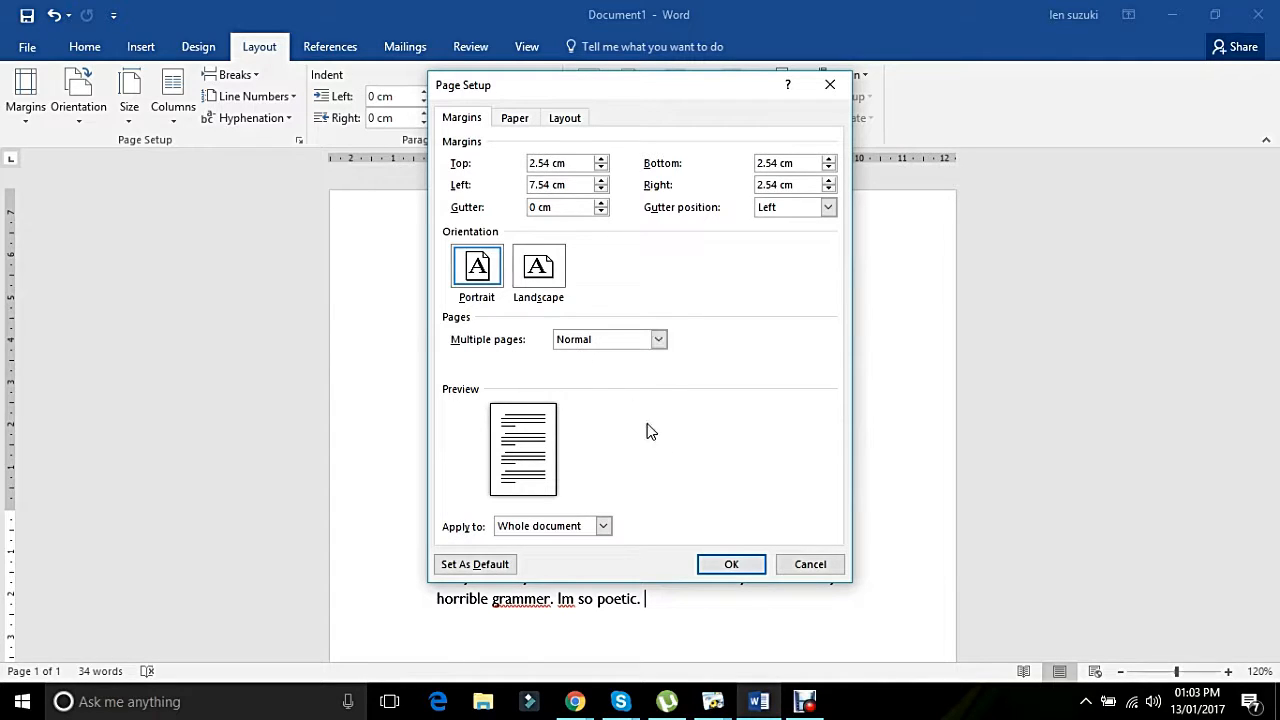
{"action": "left_click", "coordinate": [735, 561]}
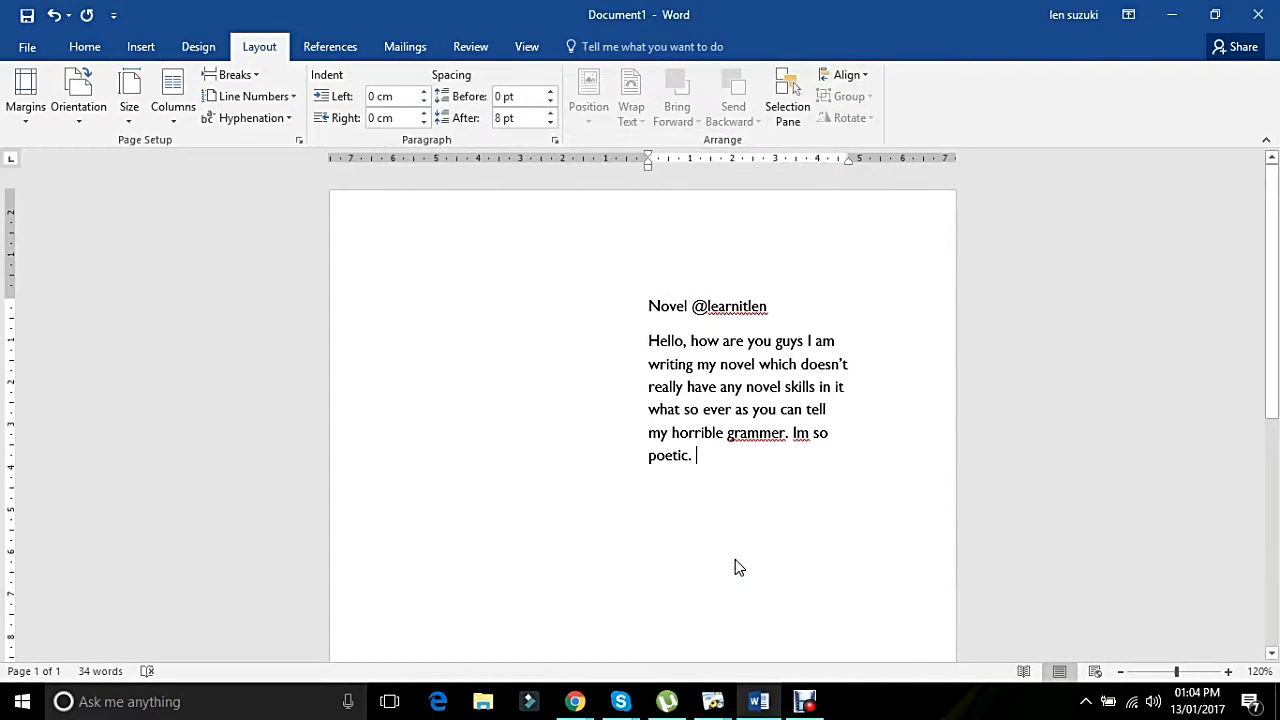
Step: Try to set the right margin to 7.54 cm in the page setup, and apply a smaller right margin instead
{"action": "left_click", "coordinate": [130, 117]}
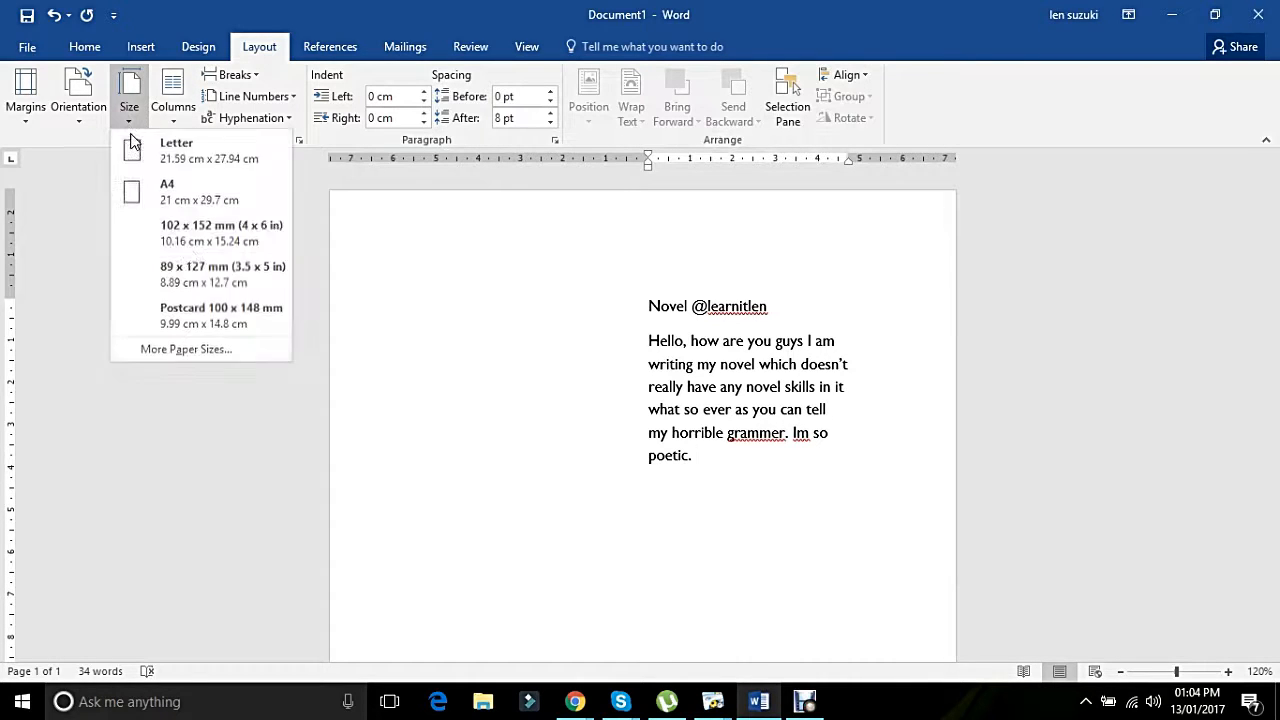
{"action": "left_click", "coordinate": [199, 348]}
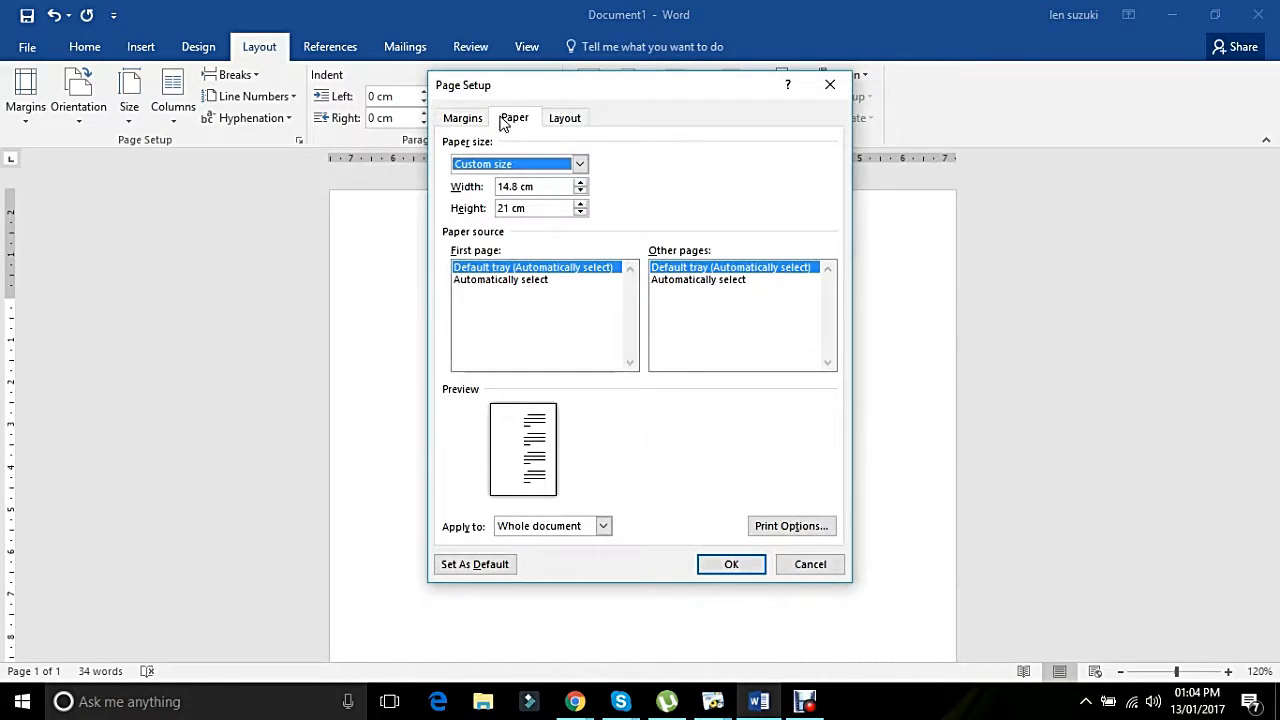
{"action": "left_click", "coordinate": [470, 118]}
{"action": "left_click", "coordinate": [764, 186]}
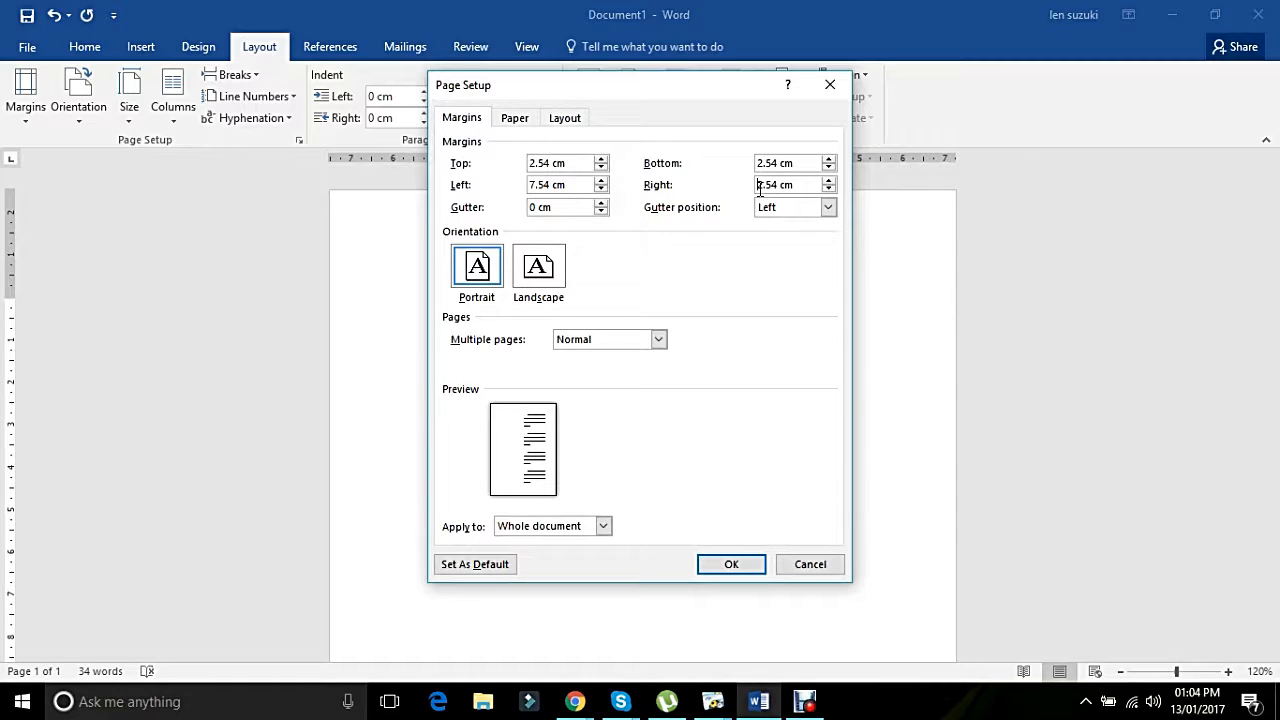
{"action": "key", "text": "BackSpace"}
{"action": "type", "text": "7"}
{"action": "key", "text": "Return"}
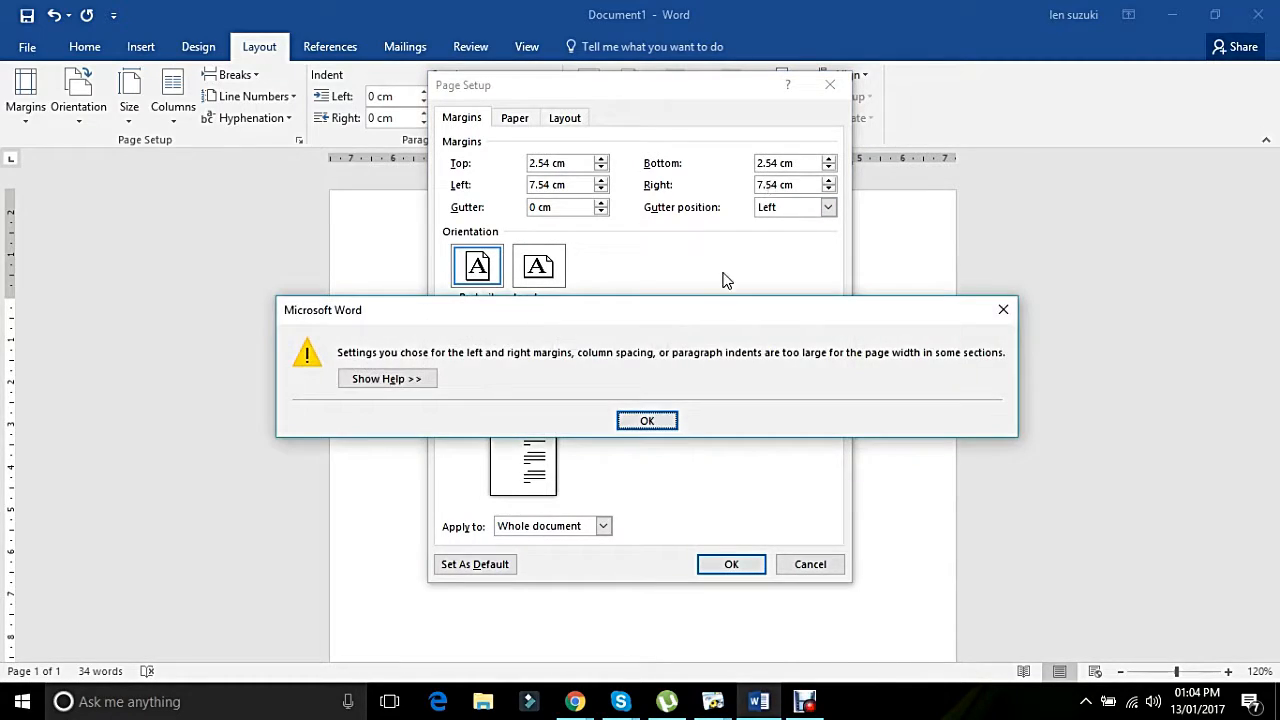
{"action": "left_click", "coordinate": [665, 420]}
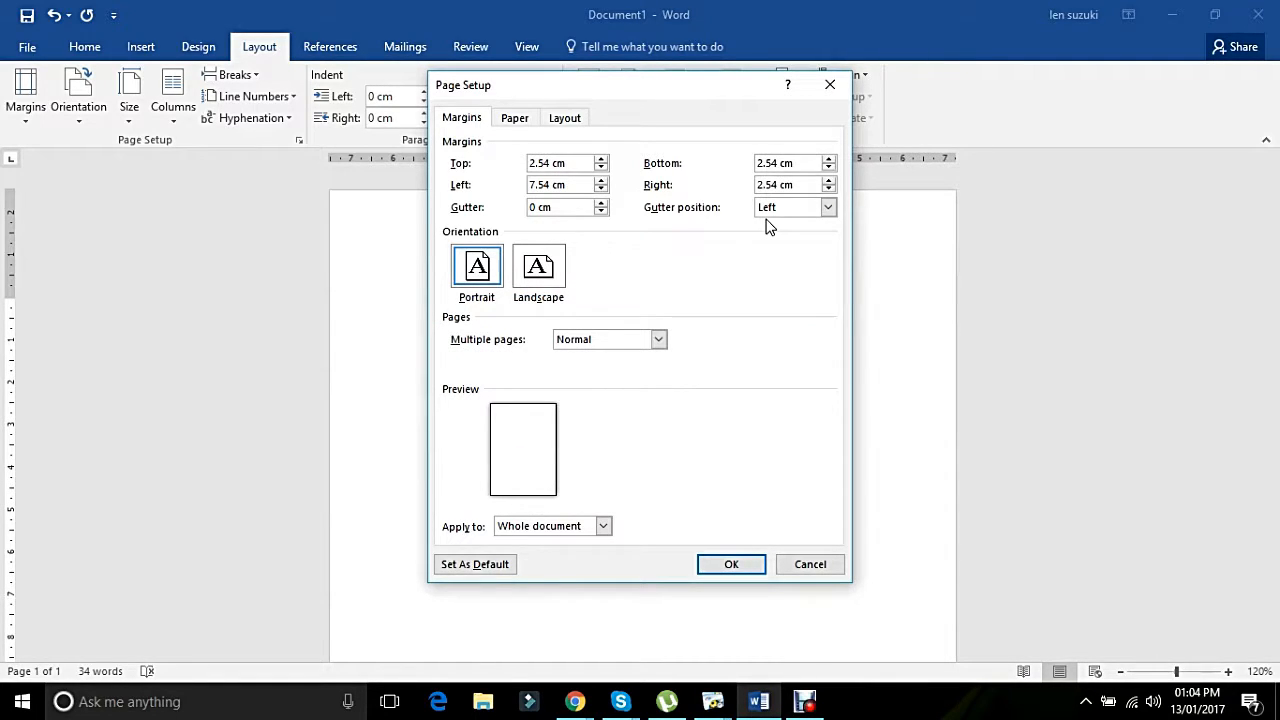
{"action": "left_click", "coordinate": [714, 558]}
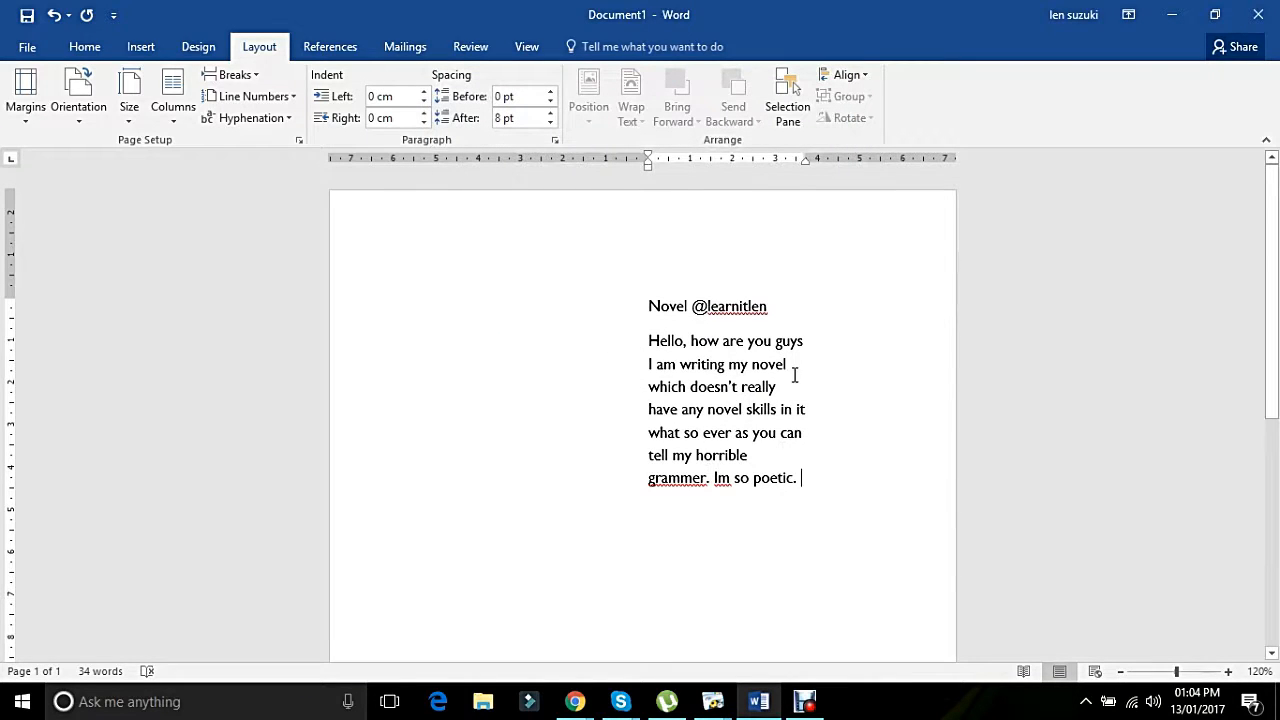
Step: Undo the last two margin changes
{"action": "key", "text": "ctrl+z"}
{"action": "key", "text": "ctrl+z"}
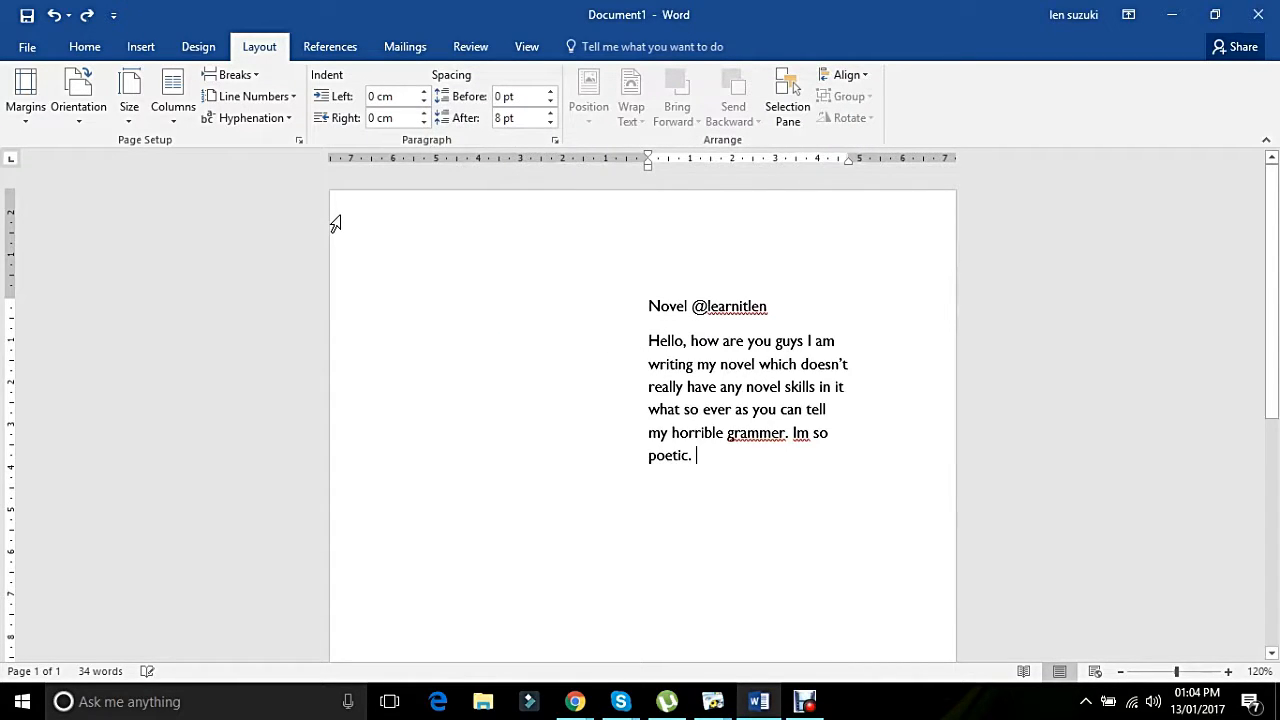
Step: Reopen the page setup margins and set the top margin to 2.54 cm
{"action": "left_click", "coordinate": [129, 110]}
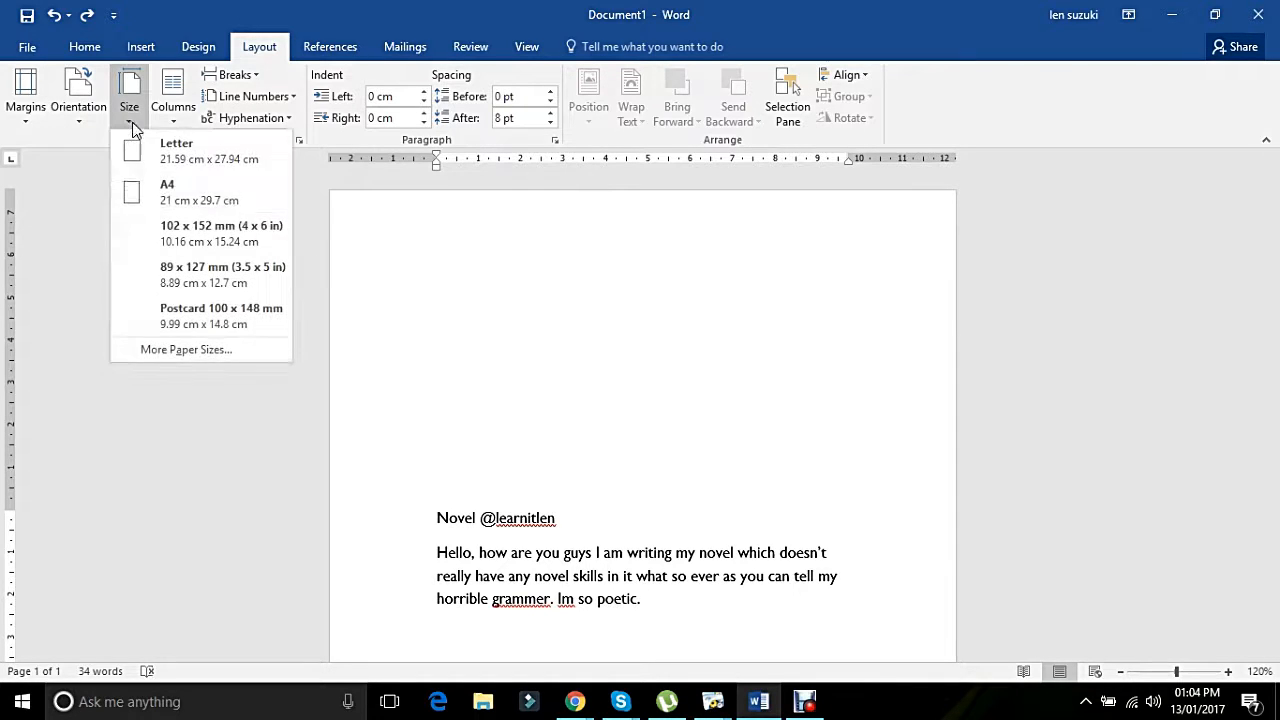
{"action": "left_click", "coordinate": [199, 352]}
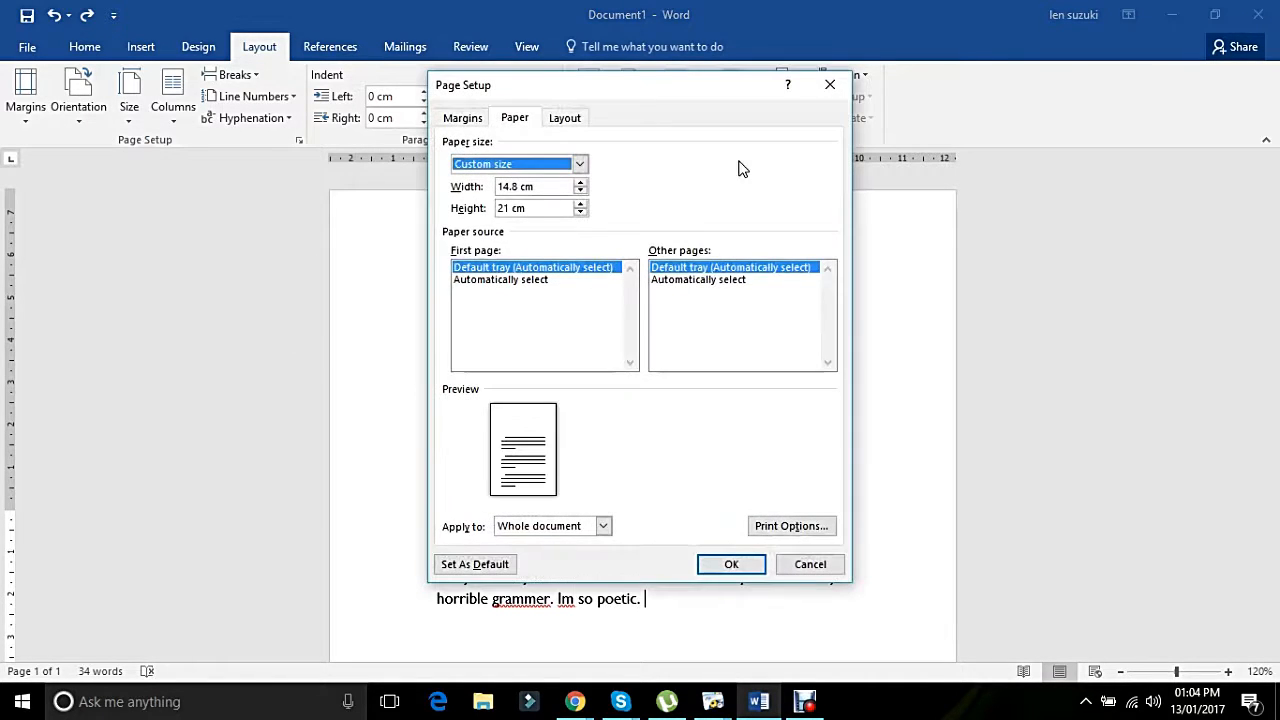
{"action": "left_click", "coordinate": [463, 120]}
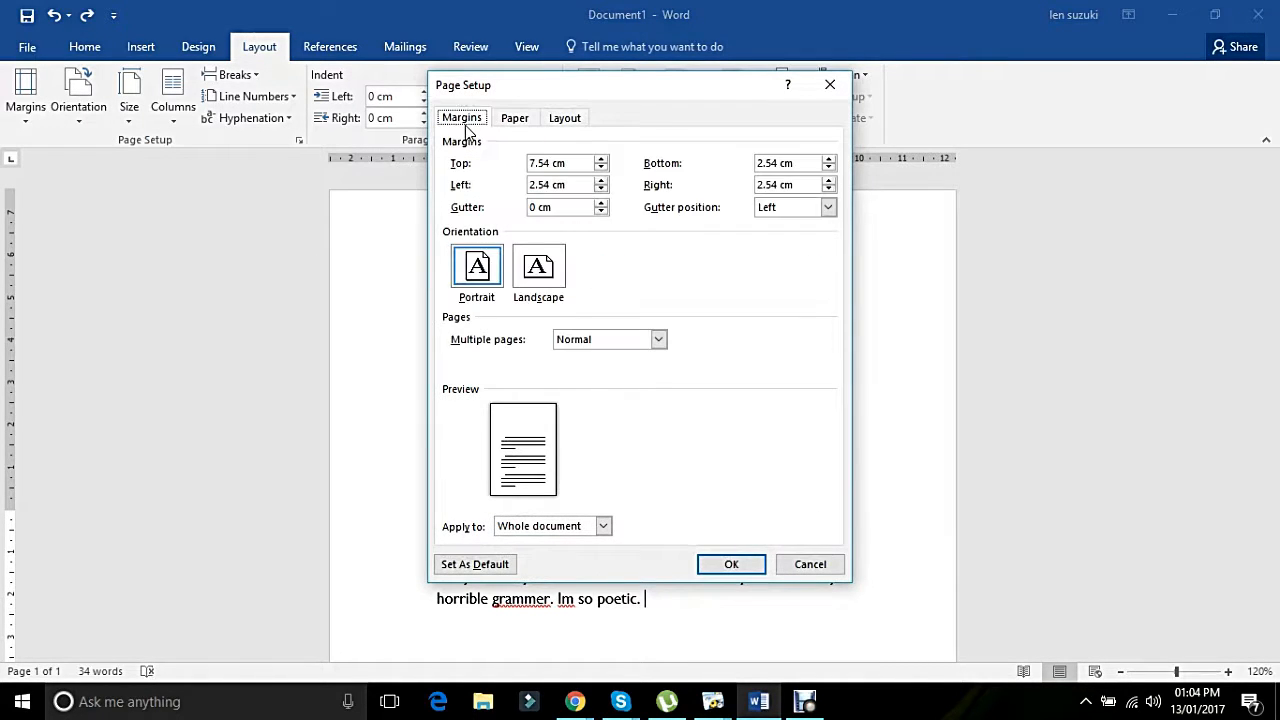
{"action": "left_click", "coordinate": [531, 163]}
Step: Set the gutter to 1.4 cm in the page setup and apply it to the whole document
{"action": "left_click", "coordinate": [600, 203]}
{"action": "left_click", "coordinate": [600, 203]}
{"action": "left_click", "coordinate": [600, 203]}
{"action": "left_click", "coordinate": [600, 203]}
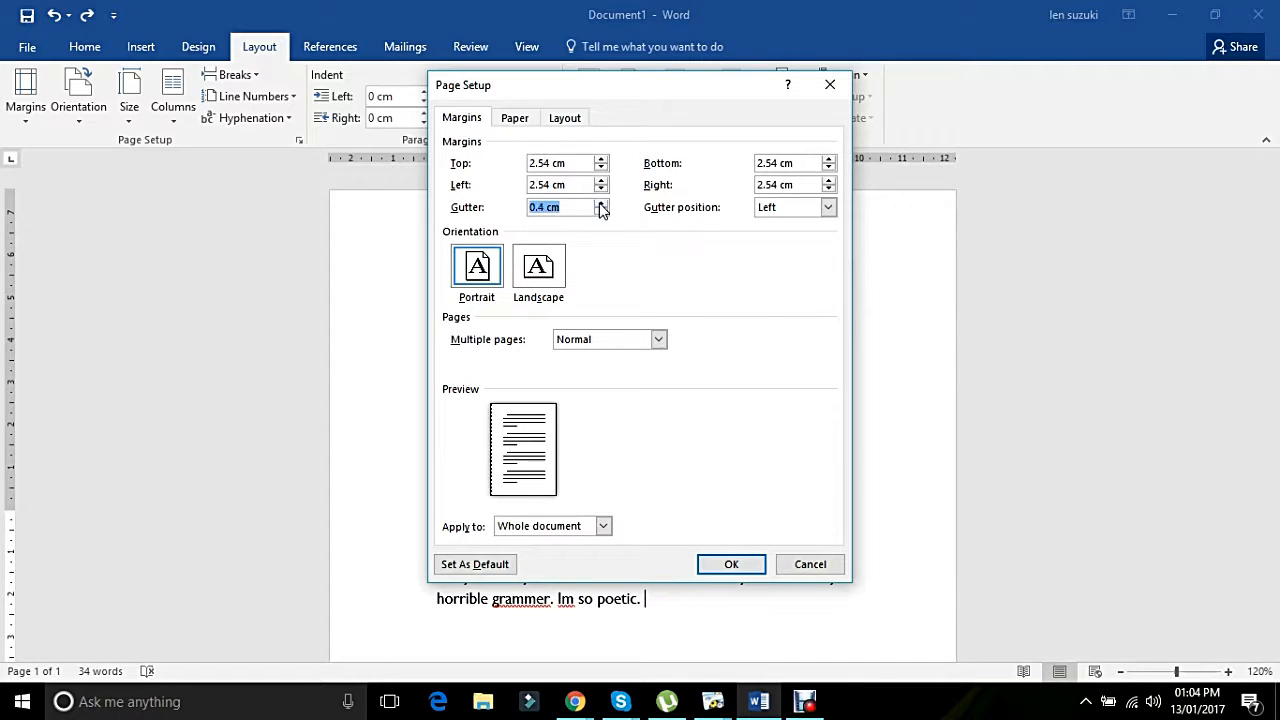
{"action": "left_click", "coordinate": [600, 203]}
{"action": "left_click", "coordinate": [600, 203]}
{"action": "left_click", "coordinate": [600, 203]}
{"action": "left_click", "coordinate": [600, 203]}
{"action": "left_click", "coordinate": [600, 203]}
{"action": "left_click", "coordinate": [600, 203]}
{"action": "left_click", "coordinate": [703, 566]}
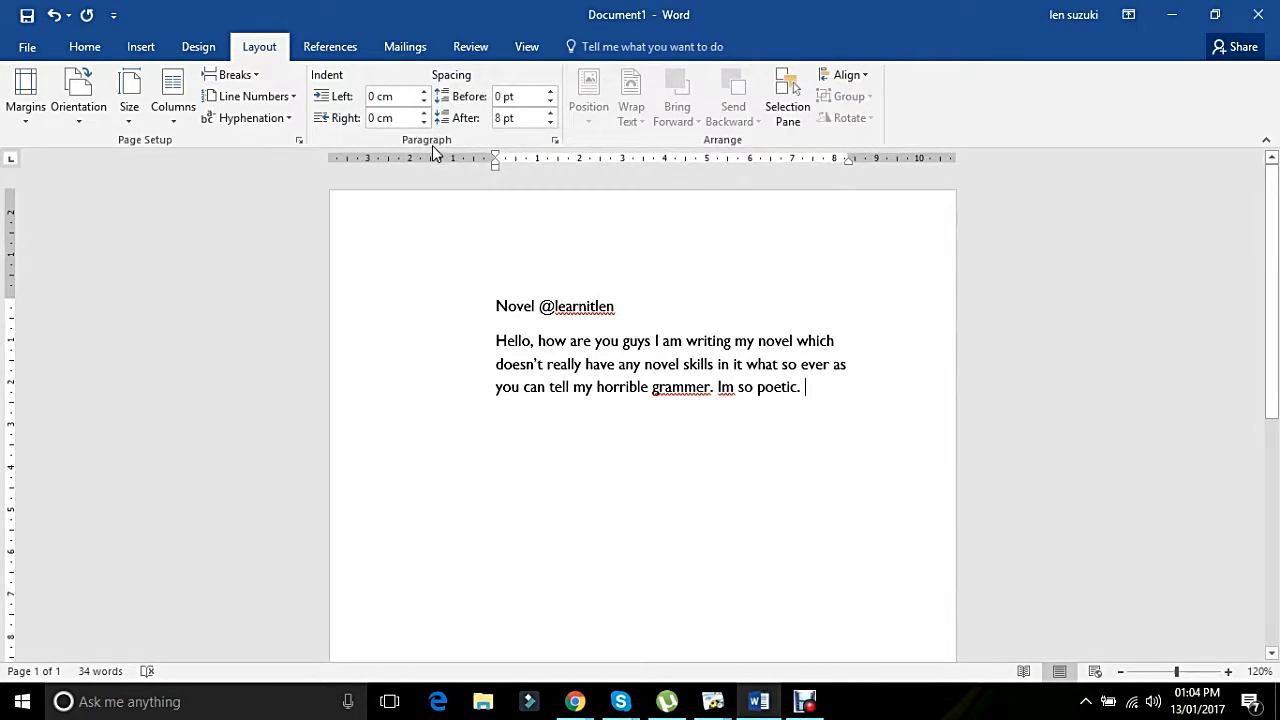
Step: Reopen the page setup margins and set the gutter to 0
{"action": "left_click", "coordinate": [122, 118]}
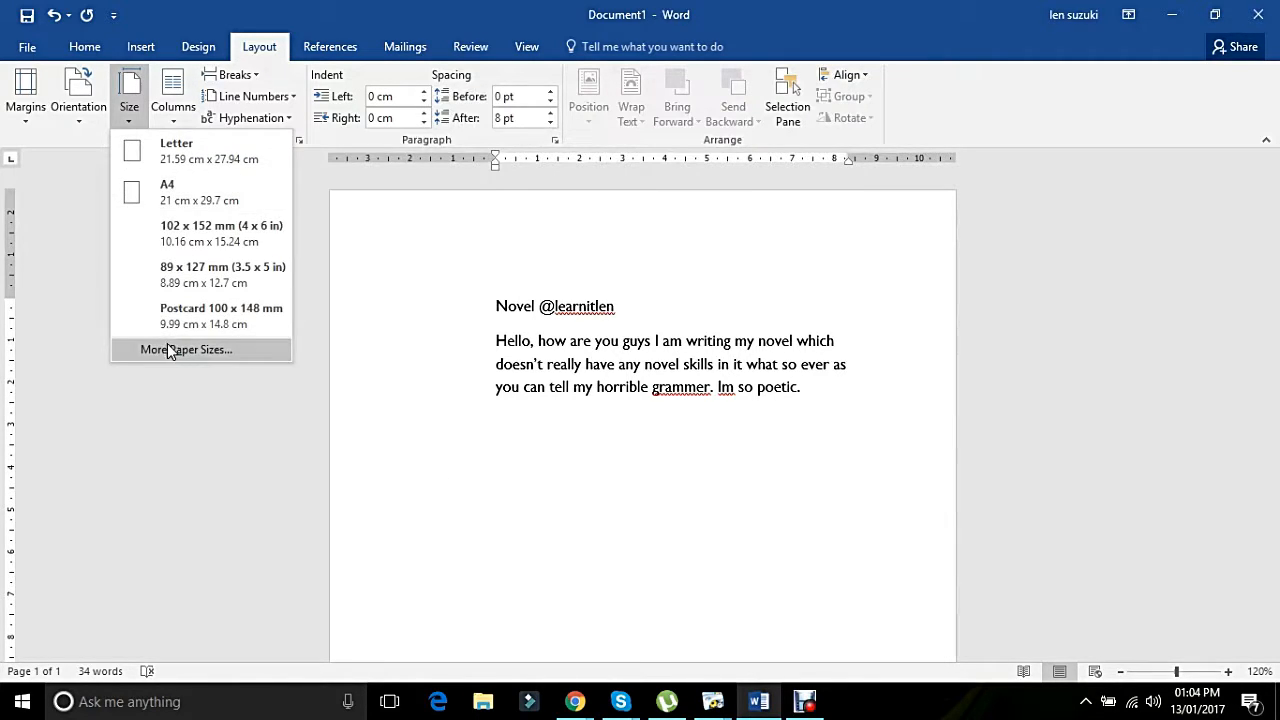
{"action": "left_click", "coordinate": [167, 347]}
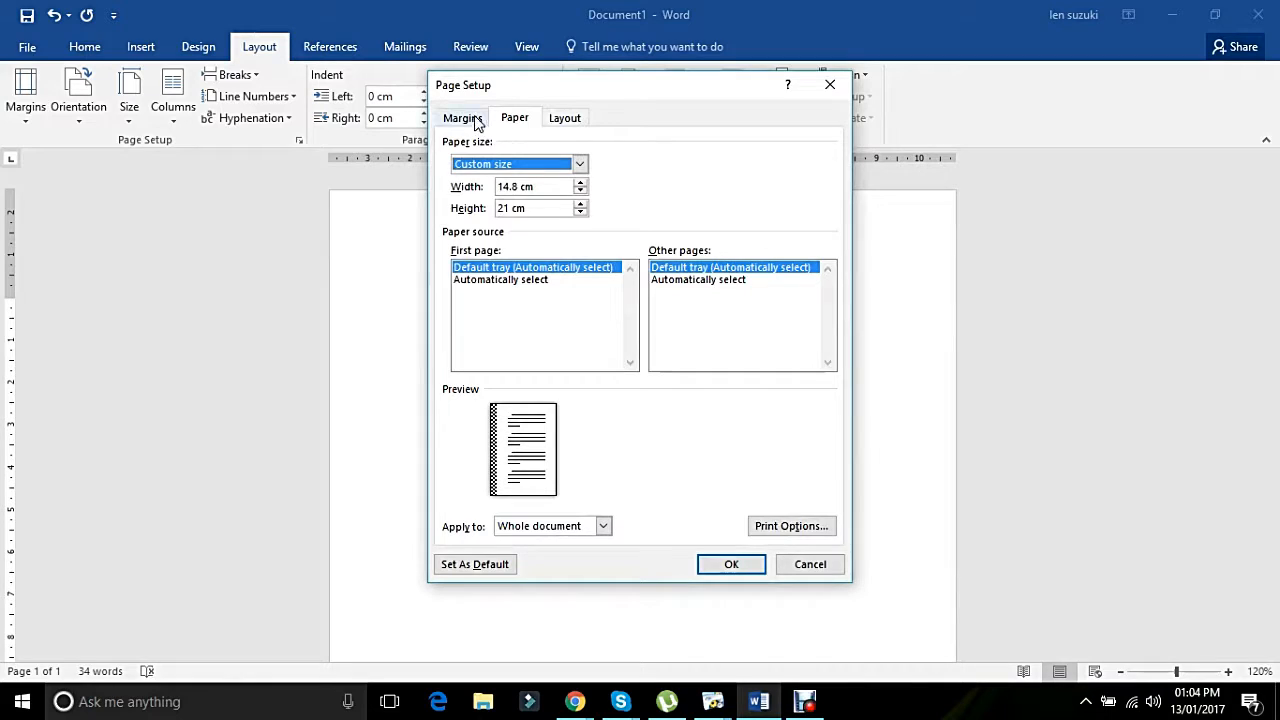
{"action": "left_click", "coordinate": [474, 120]}
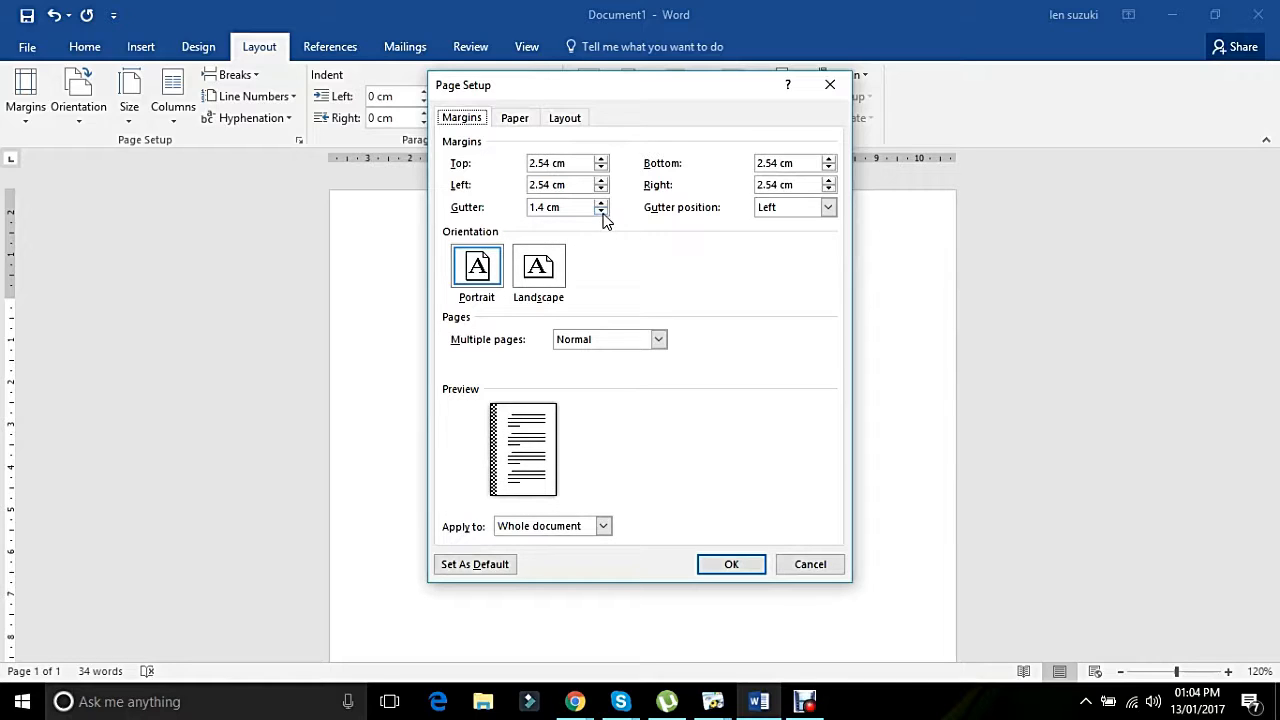
{"action": "left_click_drag", "start_coordinate": [568, 209], "coordinate": [453, 210]}
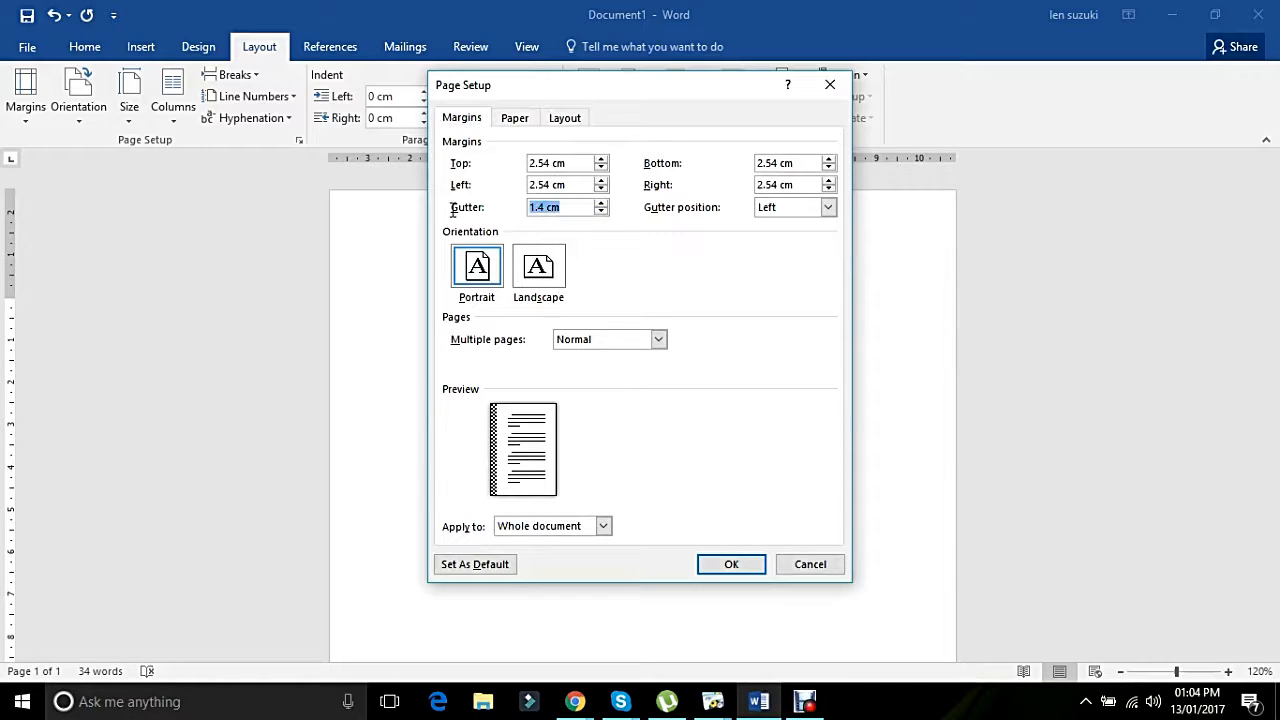
{"action": "type", "text": "0"}
{"action": "left_click", "coordinate": [576, 186]}
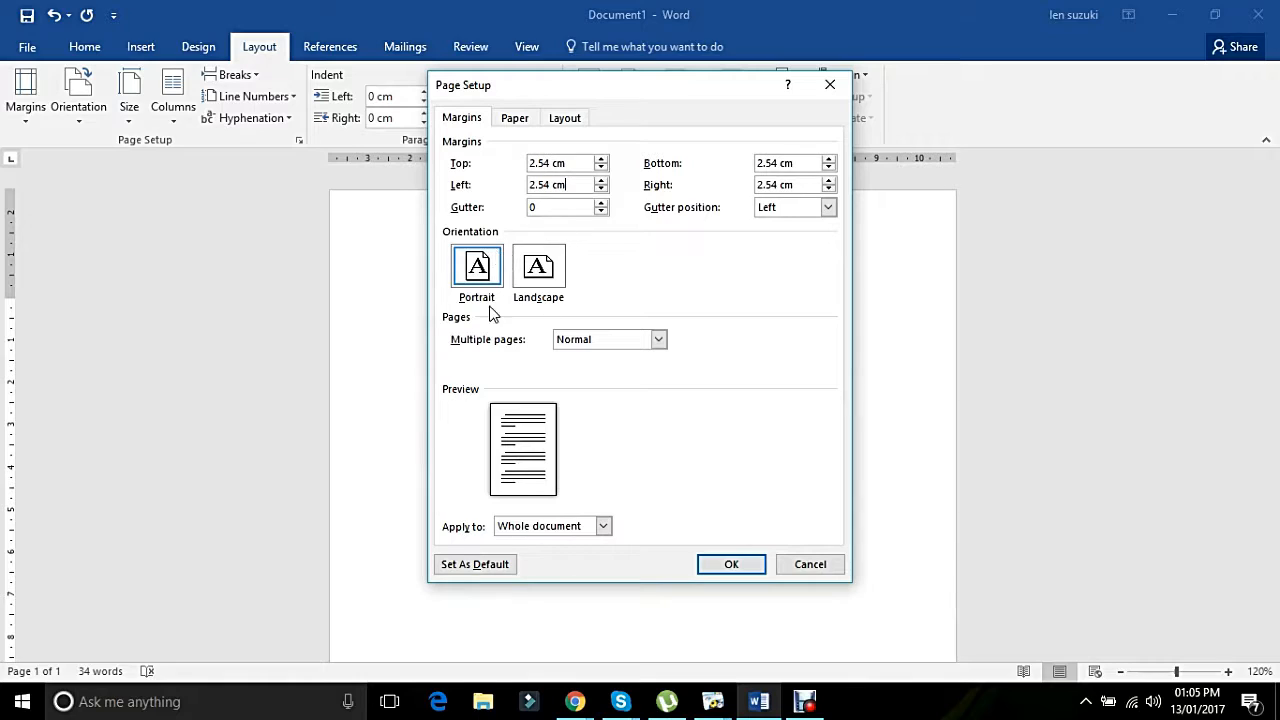
Step: Switch the page orientation to landscape, apply it and look over the page
{"action": "left_click", "coordinate": [552, 276]}
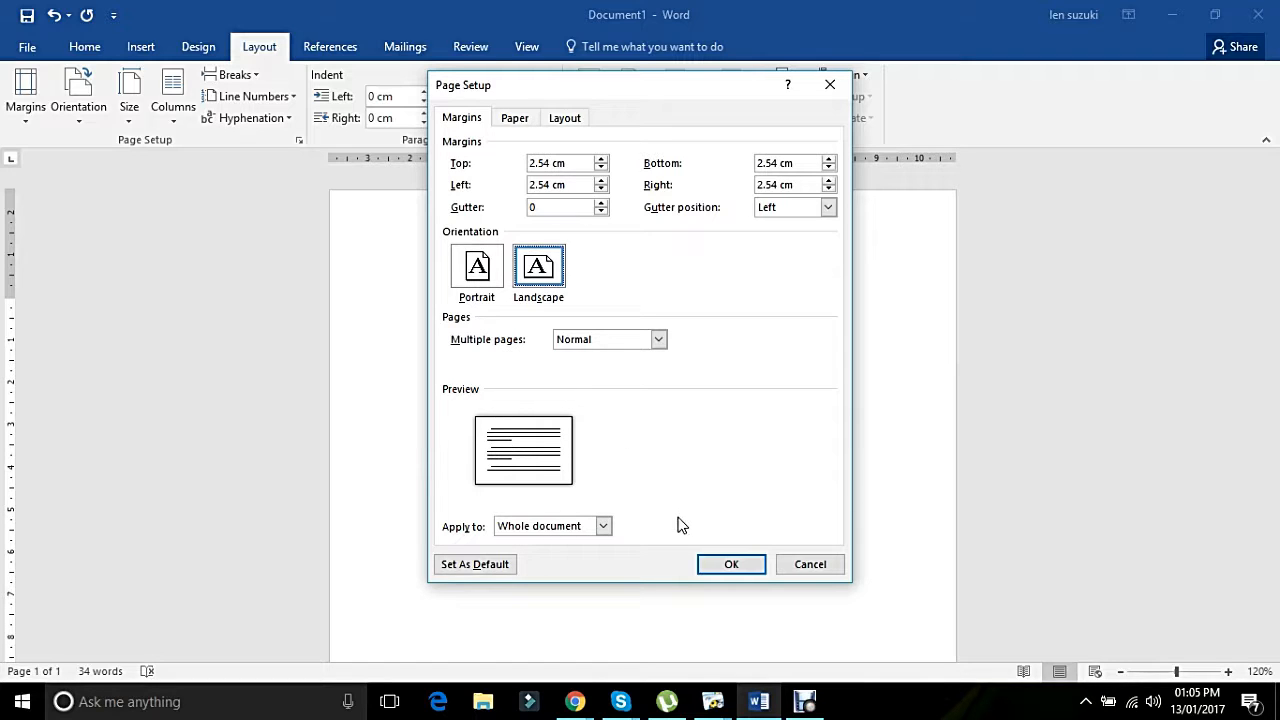
{"action": "left_click", "coordinate": [738, 566]}
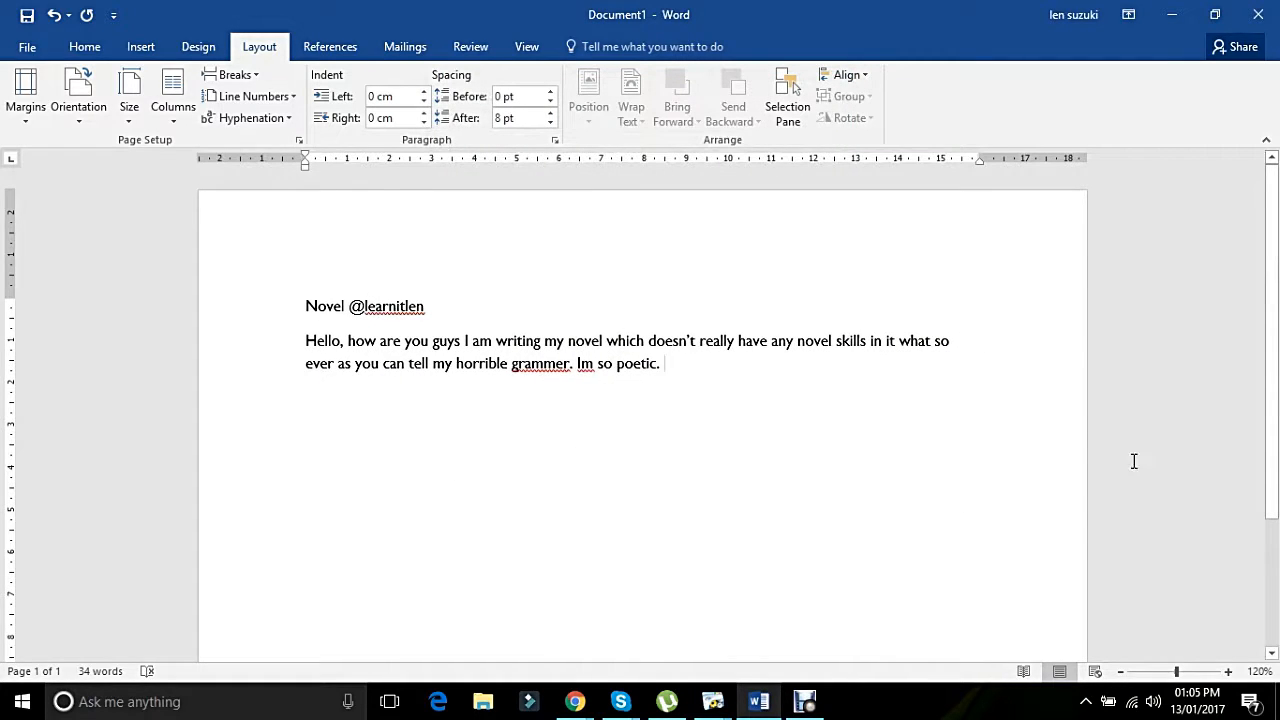
{"action": "scroll", "coordinate": [1255, 420], "scroll_direction": "down", "scroll_amount": 3}
{"action": "scroll", "coordinate": [1258, 228], "scroll_direction": "up", "scroll_amount": 3}
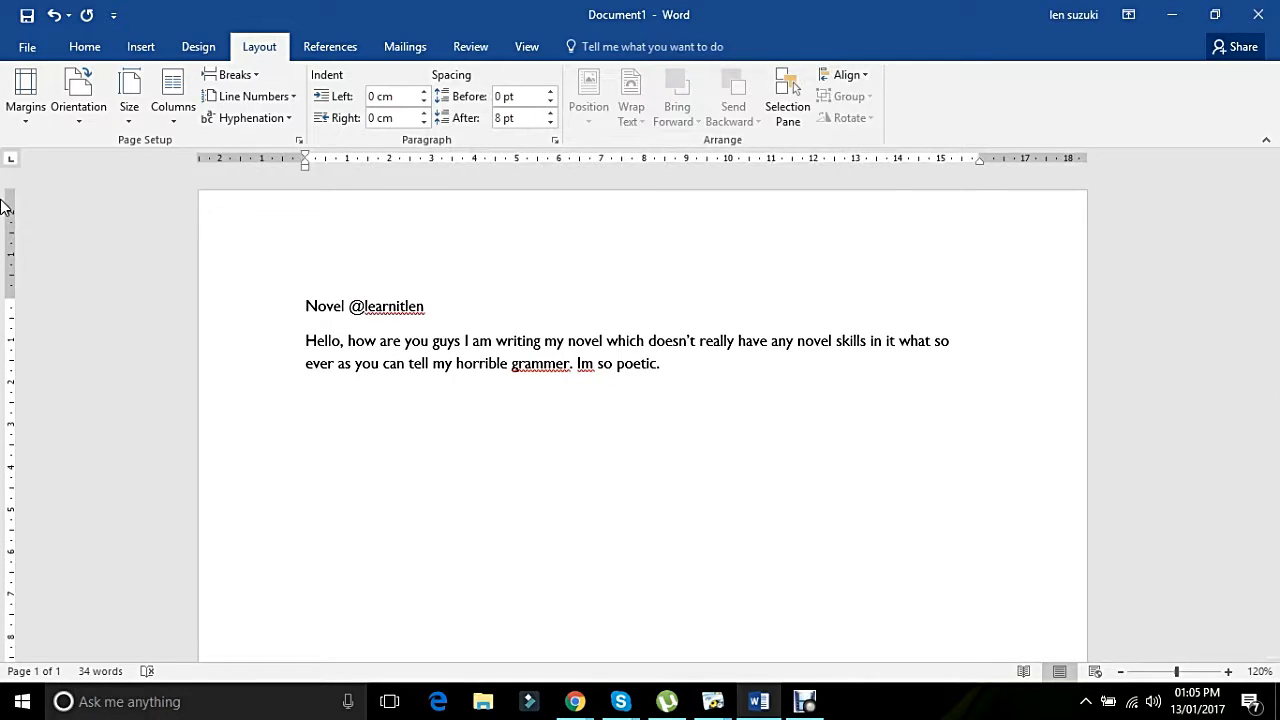
Step: Reopen the page setup and switch the whole document to portrait orientation
{"action": "left_click", "coordinate": [129, 100]}
{"action": "left_click", "coordinate": [182, 350]}
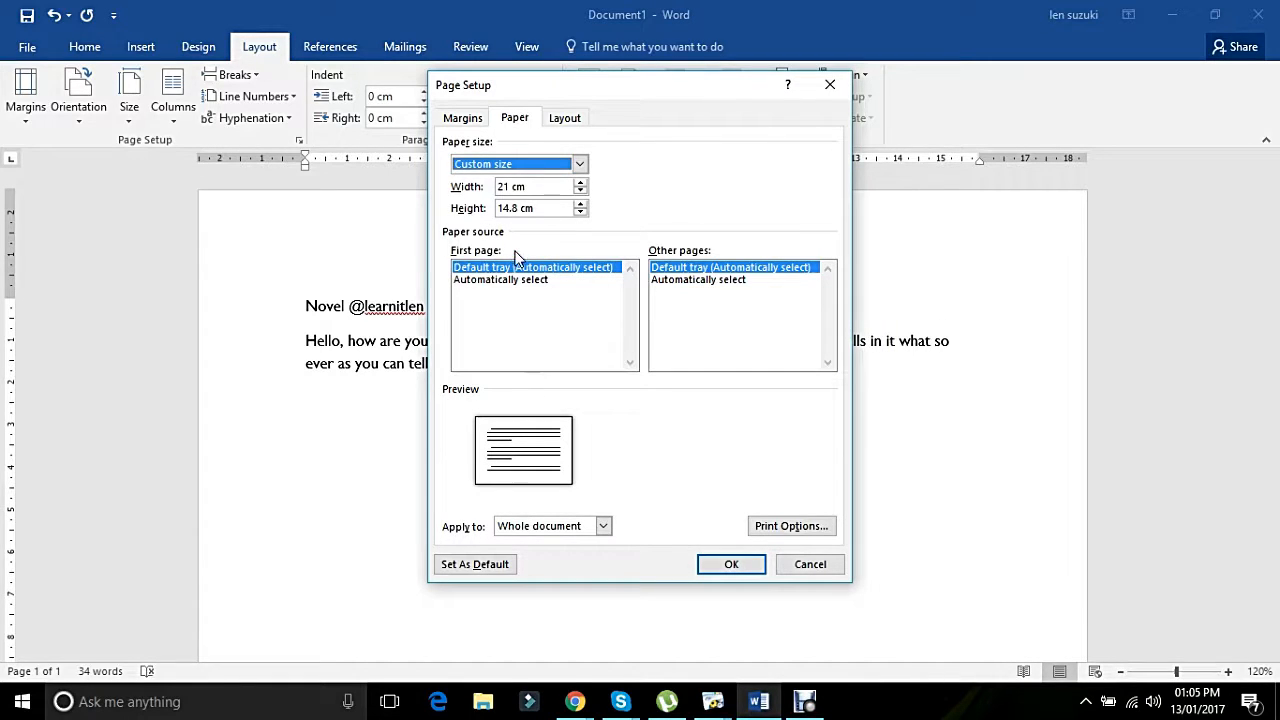
{"action": "left_click", "coordinate": [470, 120]}
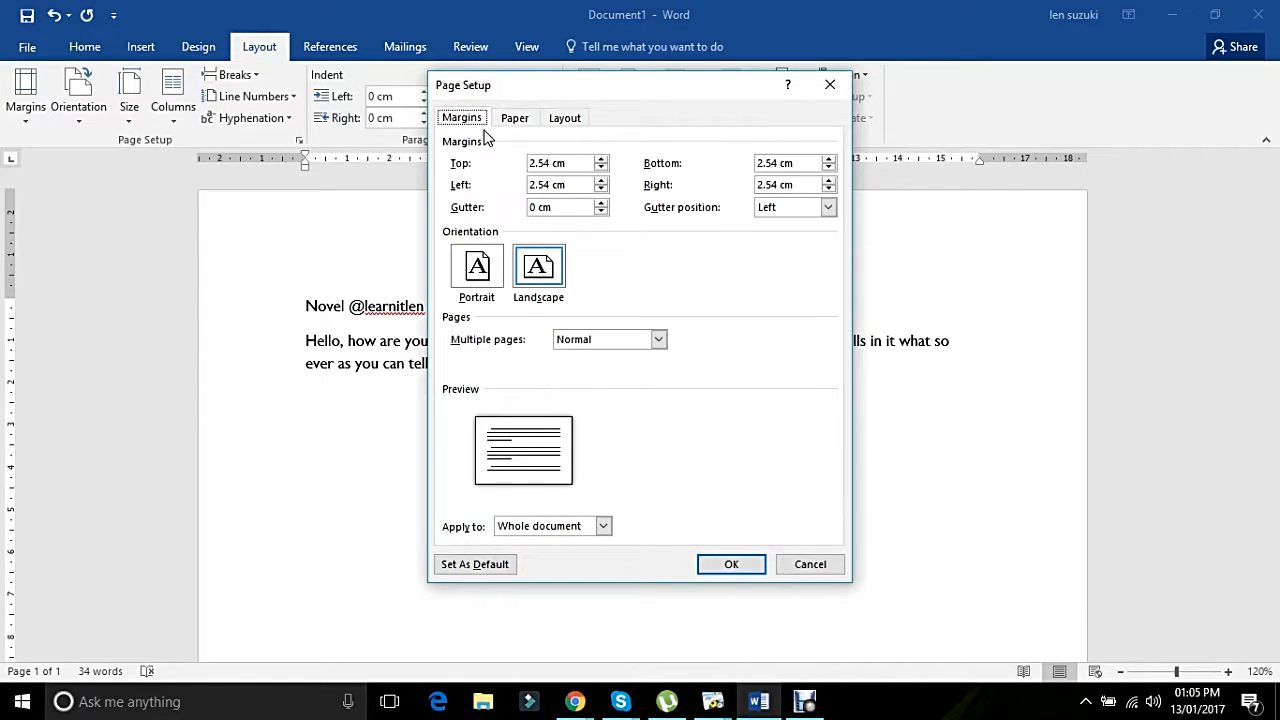
{"action": "left_click", "coordinate": [492, 296]}
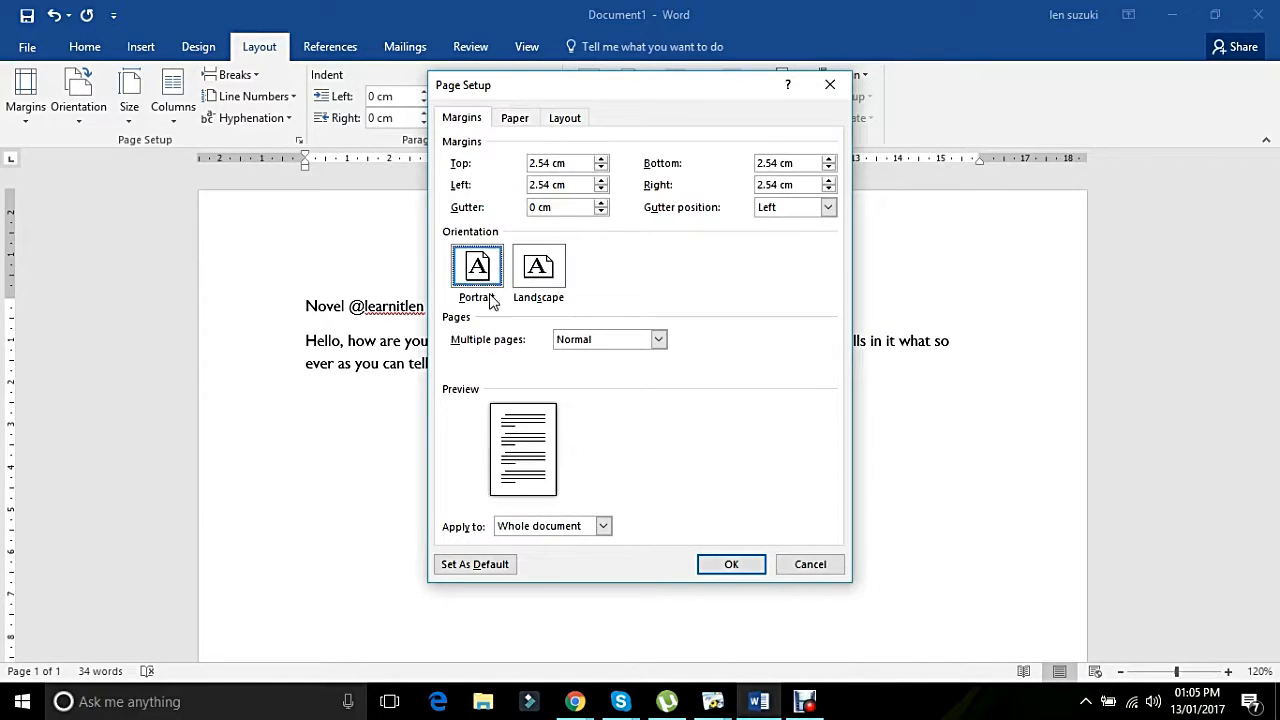
{"action": "left_click", "coordinate": [729, 566]}
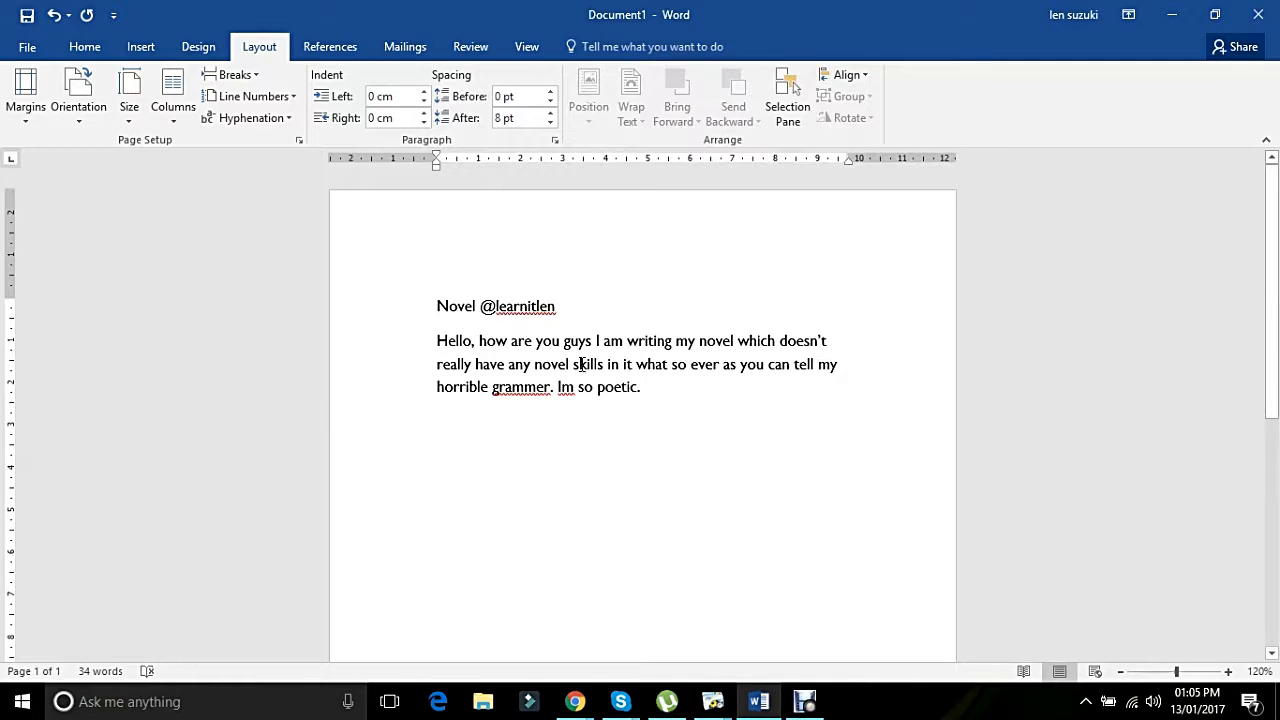
Step: Copy the paragraph beginning "Hello, how are you guys" and paste it four times below the original
{"action": "left_click", "coordinate": [199, 50]}
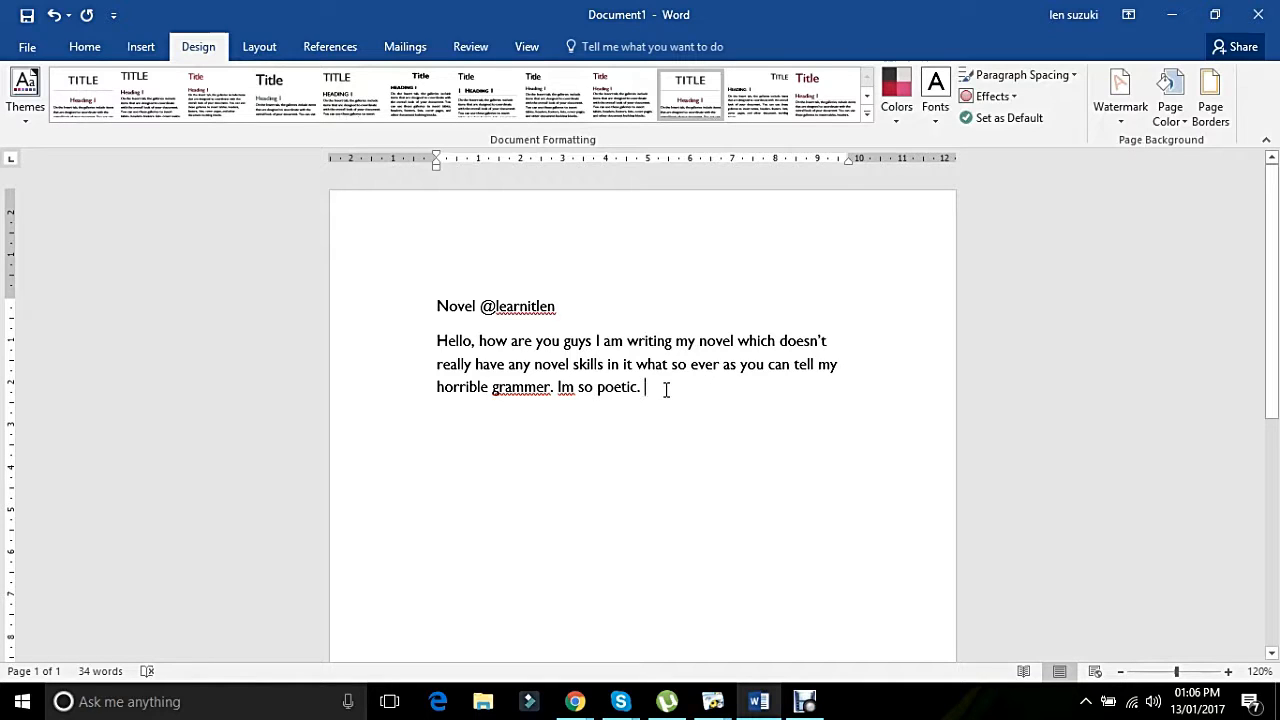
{"action": "left_click_drag", "start_coordinate": [665, 390], "coordinate": [428, 343]}
{"action": "key", "text": "ctrl+c"}
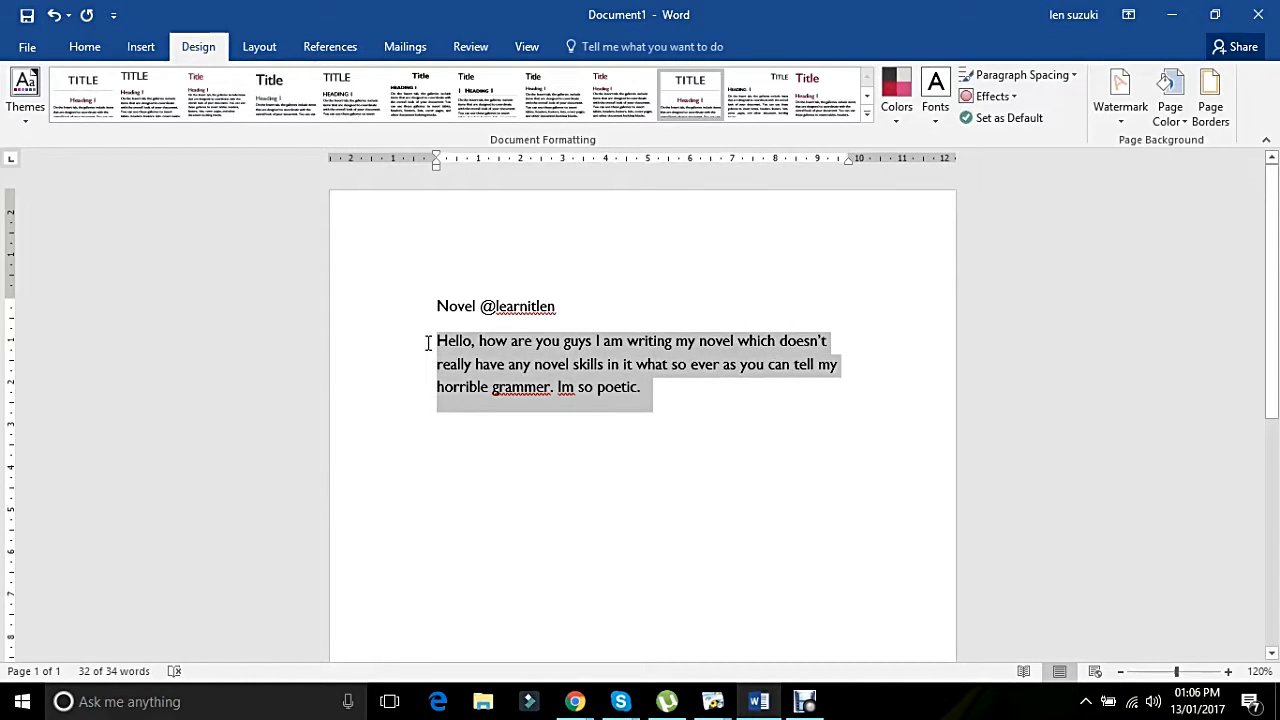
{"action": "left_click", "coordinate": [691, 394]}
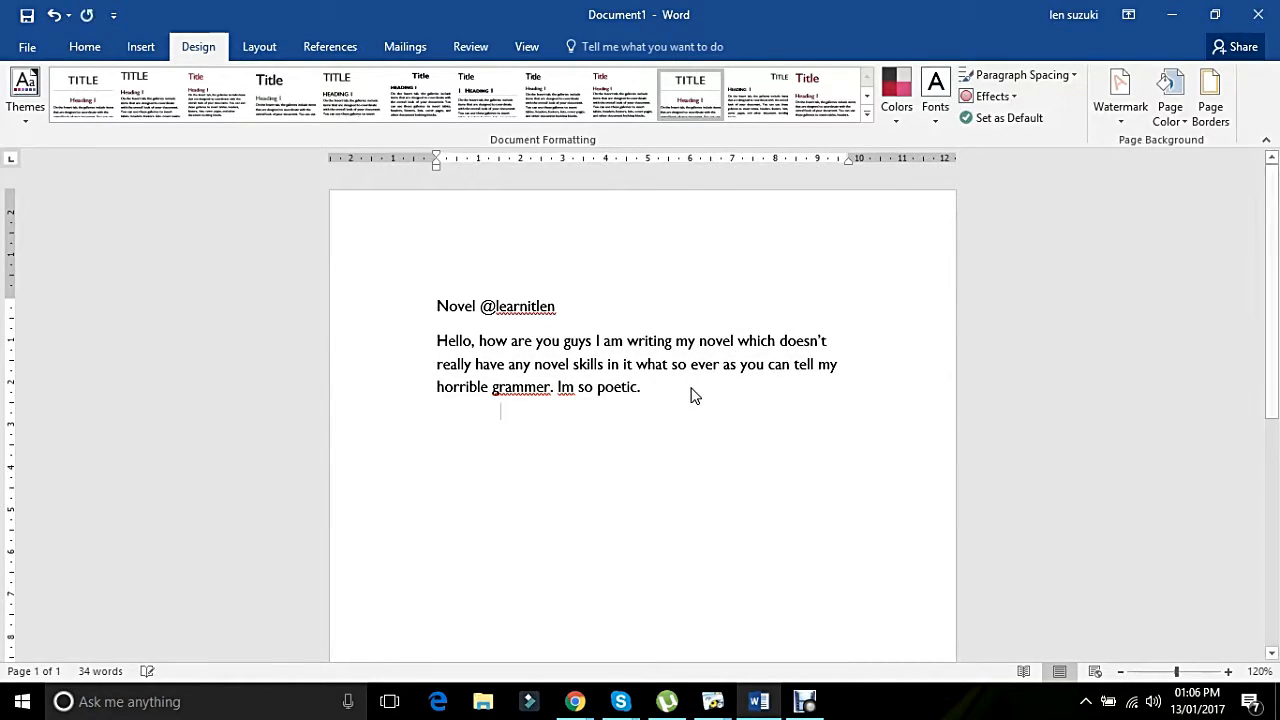
{"action": "key", "text": "ctrl+v"}
{"action": "key", "text": "ctrl+v"}
{"action": "key", "text": "ctrl+v"}
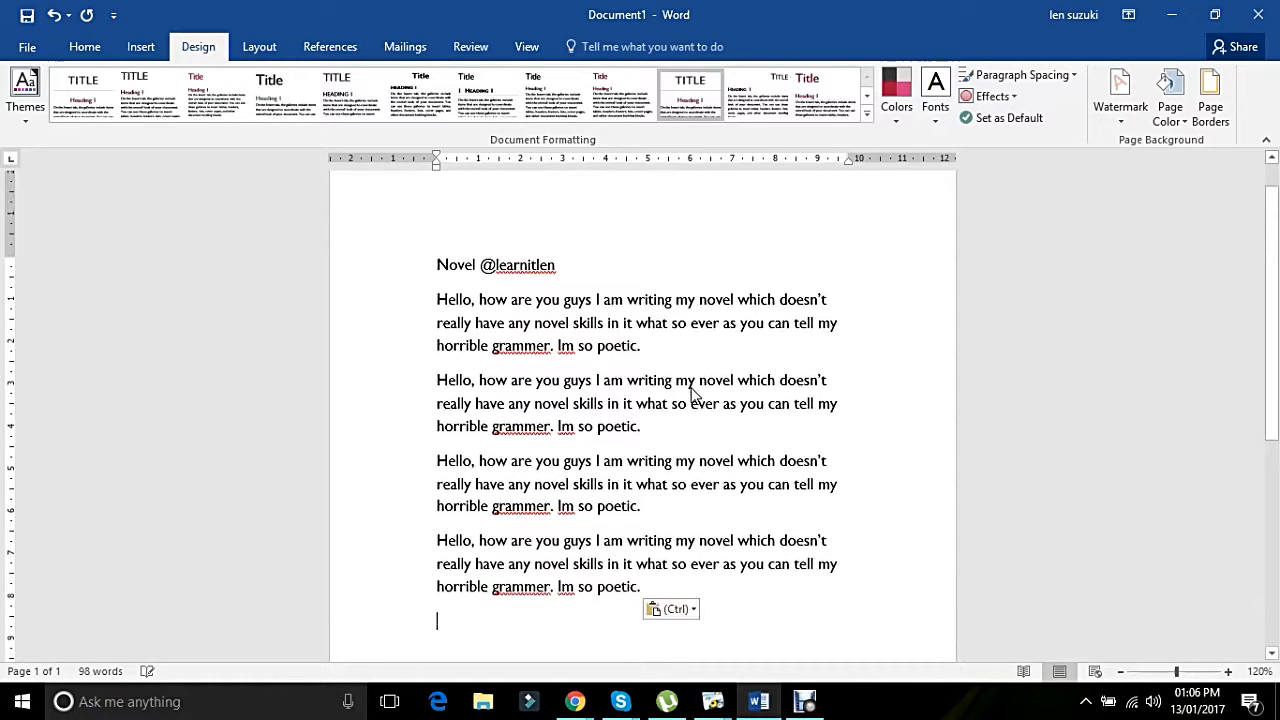
{"action": "key", "text": "ctrl+v"}
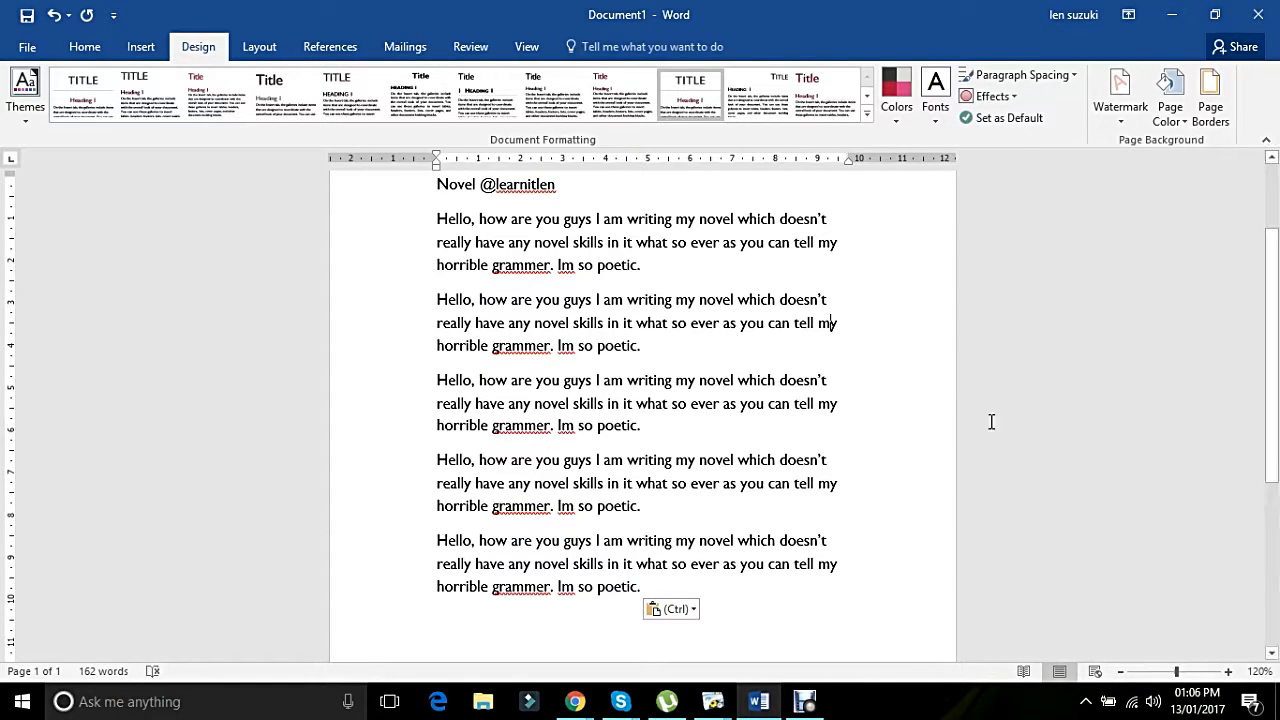
Step: Add the built-in CONFIDENTIAL 1 diagonal watermark to the page
{"action": "left_click", "coordinate": [1121, 110]}
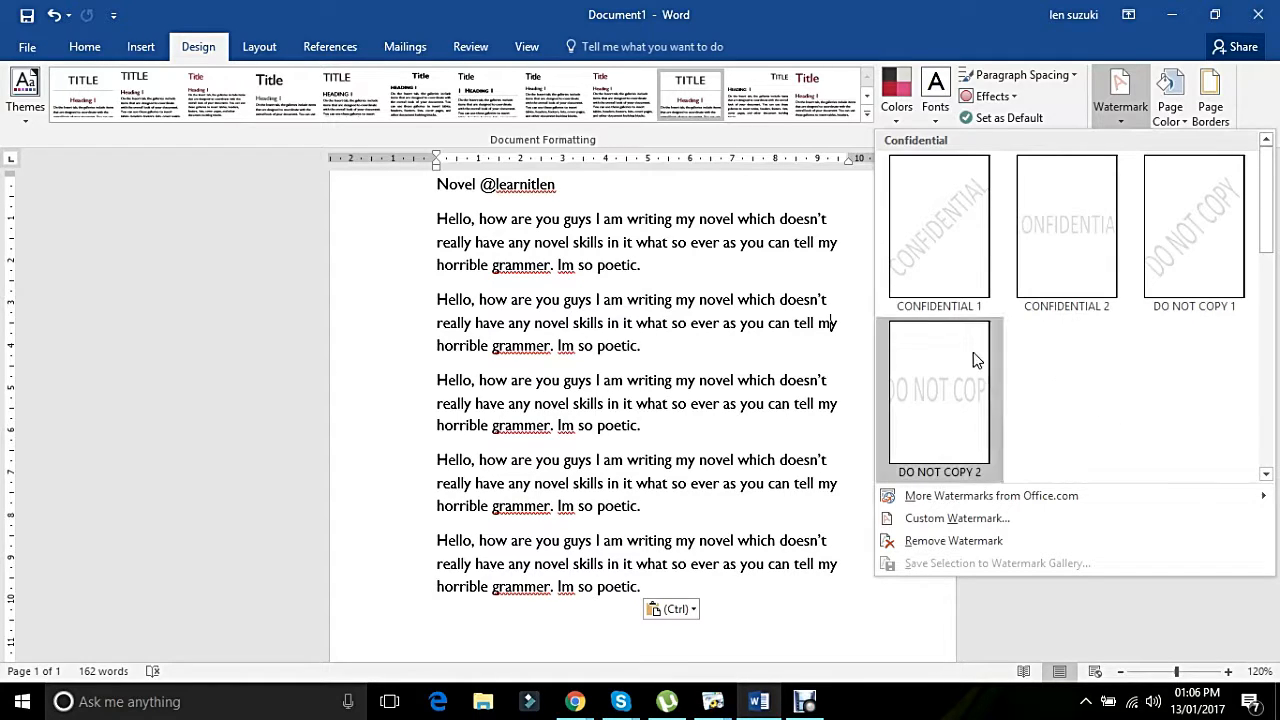
{"action": "left_click", "coordinate": [955, 245]}
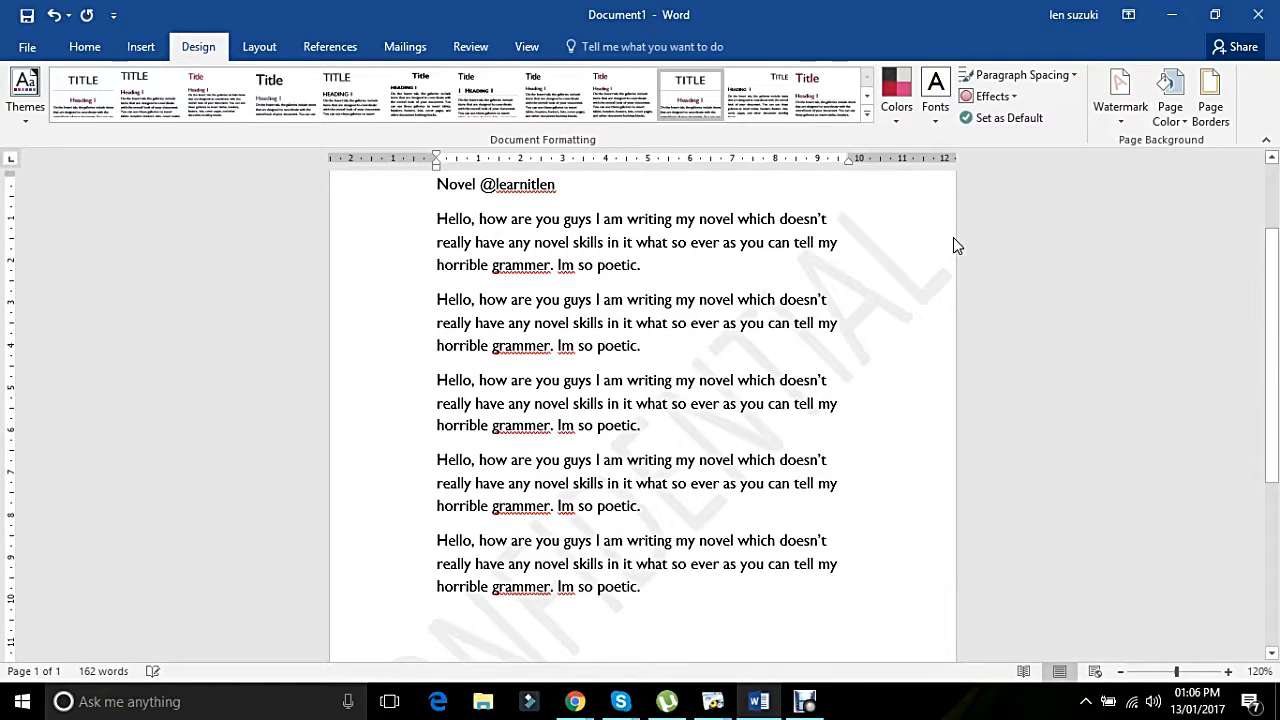
{"action": "scroll", "coordinate": [565, 619], "scroll_direction": "down", "scroll_amount": 3}
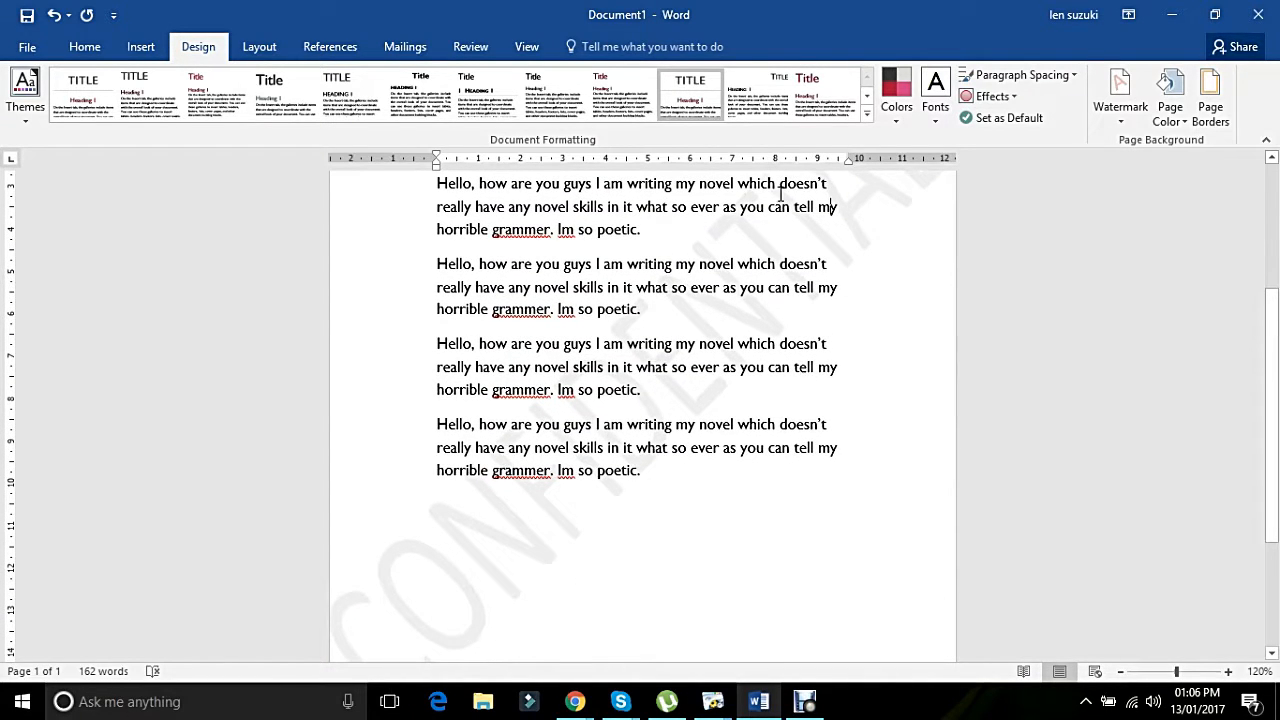
Step: Apply a custom picture watermark using WIN_20161221_14_58_38_Pro.jpg from the Camera Roll folder, with automatic scale and washout
{"action": "left_click", "coordinate": [1137, 118]}
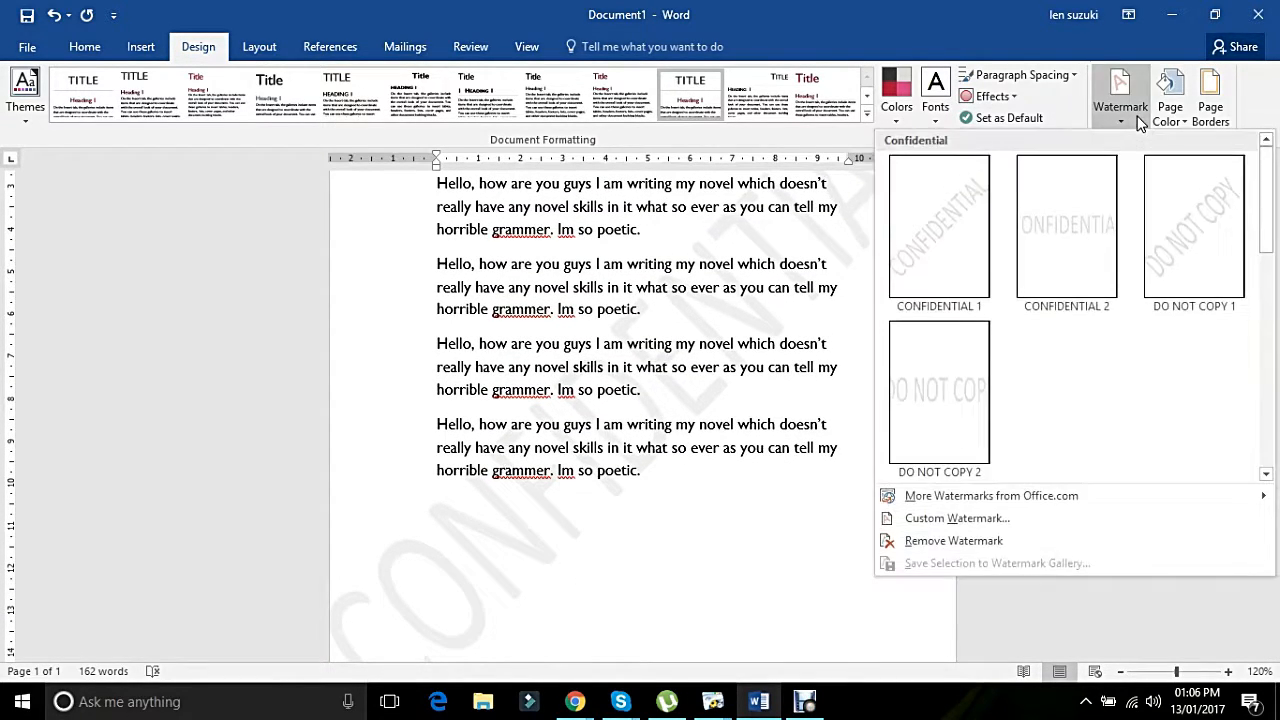
{"action": "left_click", "coordinate": [950, 518]}
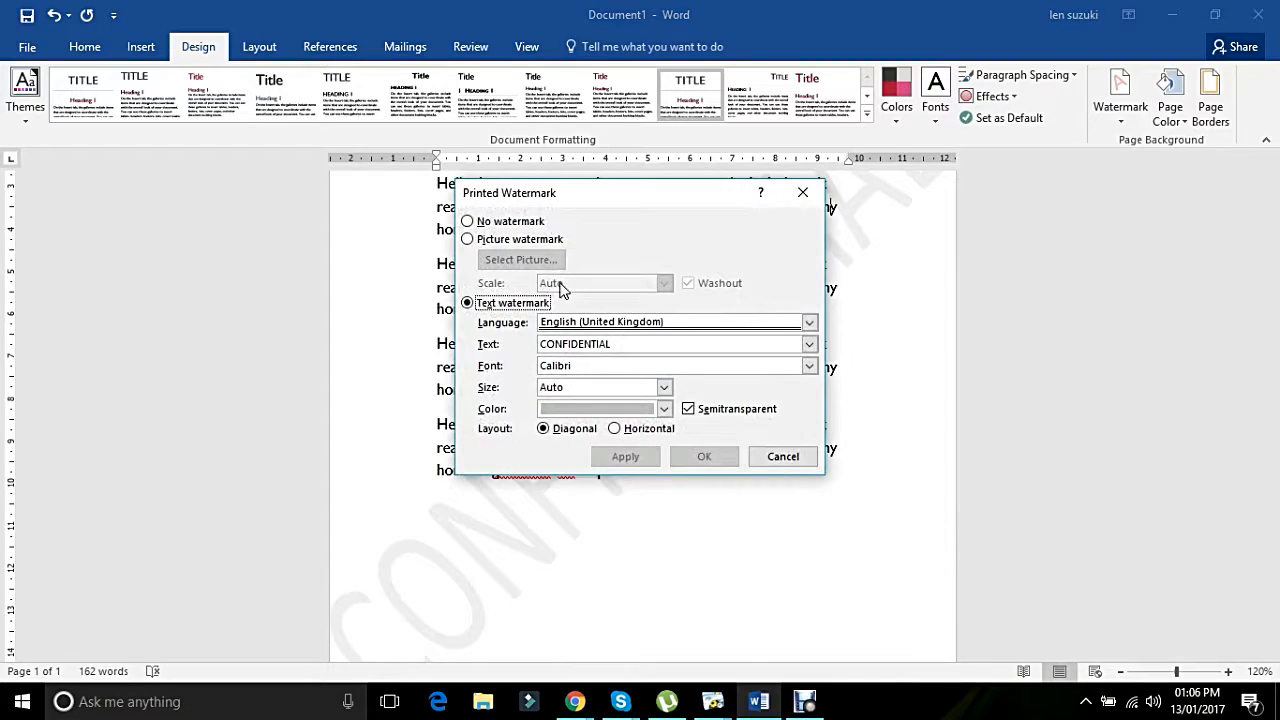
{"action": "left_click", "coordinate": [513, 241]}
{"action": "left_click", "coordinate": [515, 262]}
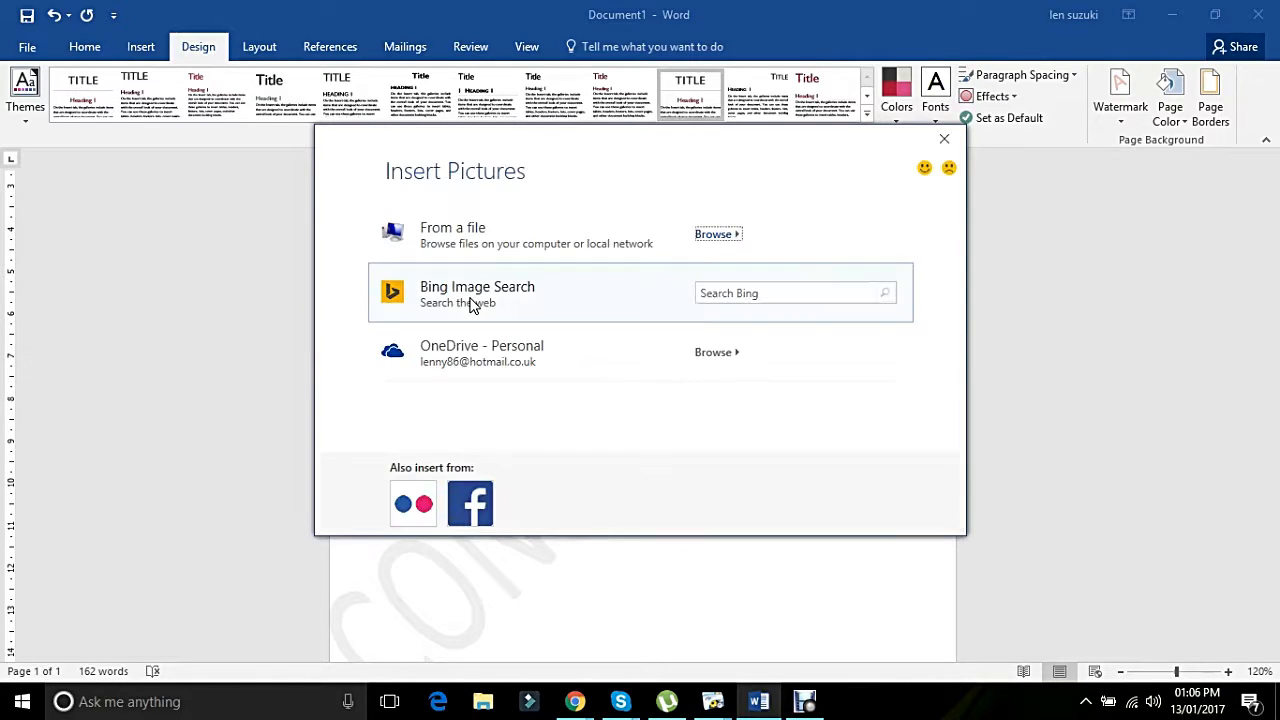
{"action": "left_click", "coordinate": [557, 248]}
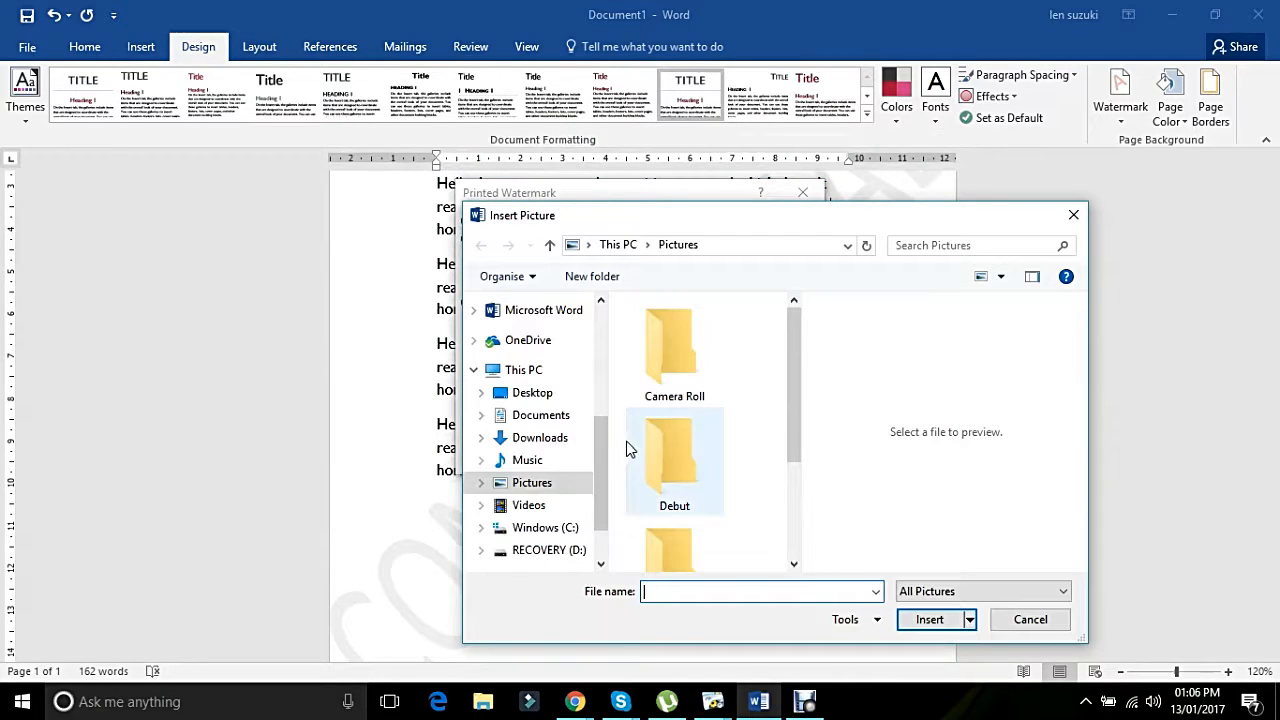
{"action": "left_click", "coordinate": [703, 361]}
{"action": "double_click", "coordinate": [703, 361]}
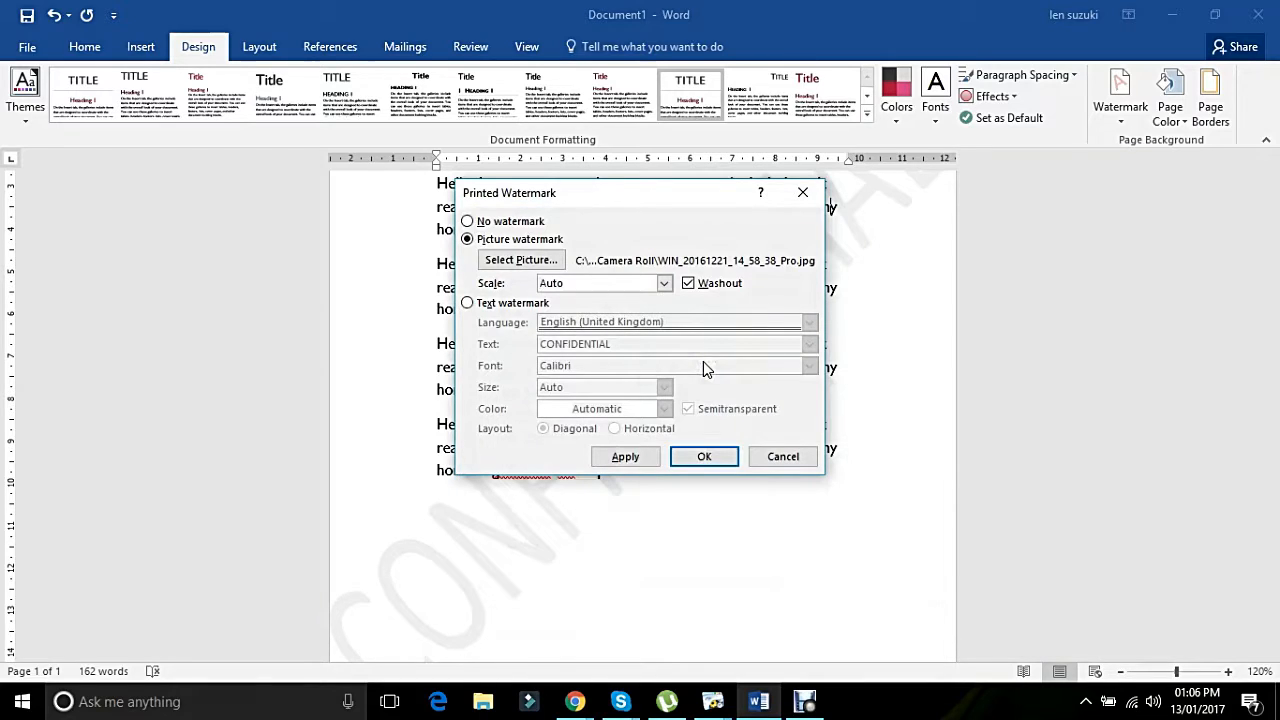
{"action": "left_click", "coordinate": [704, 457]}
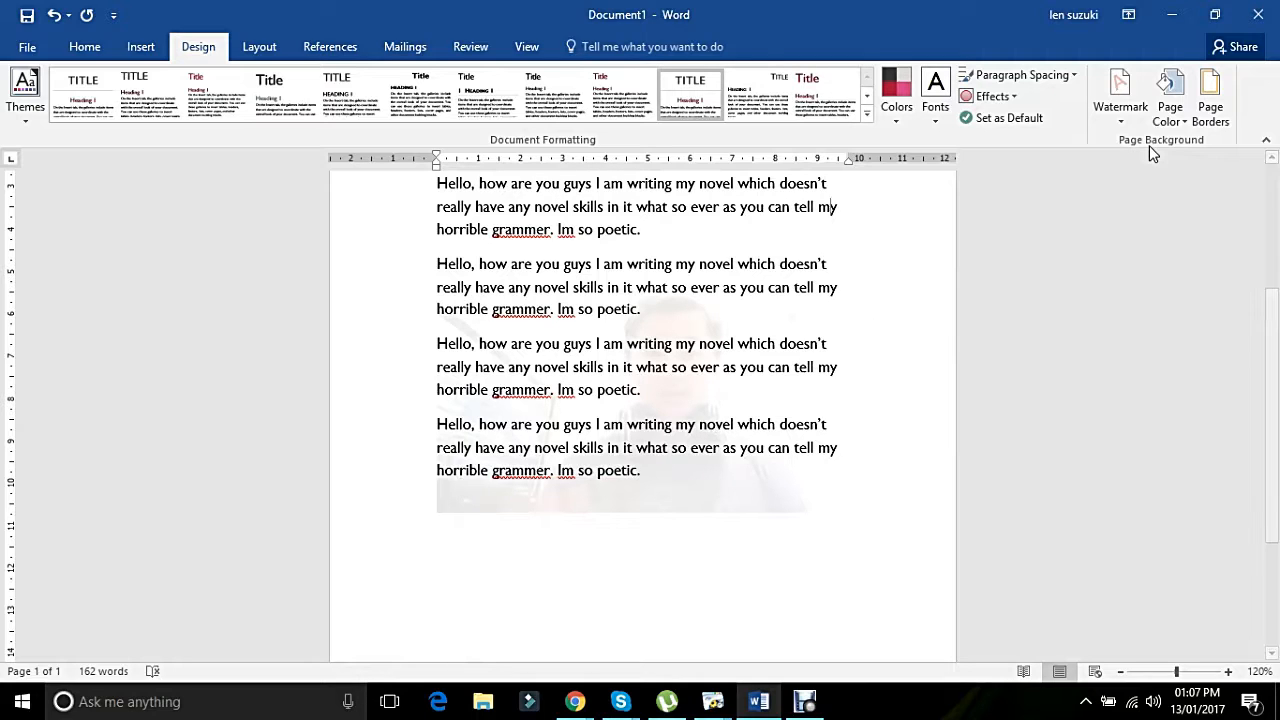
Step: Turn off the washout effect on the existing picture watermark
{"action": "left_click", "coordinate": [1140, 116]}
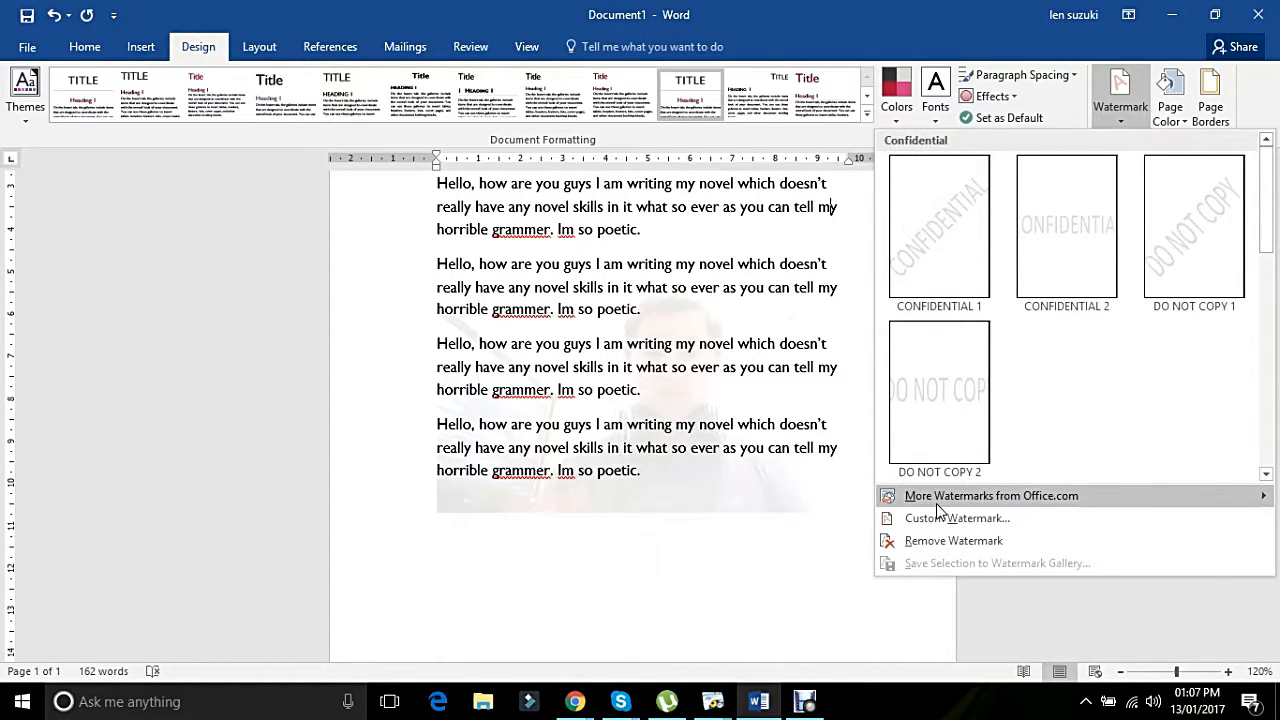
{"action": "mouse_move", "coordinate": [940, 511]}
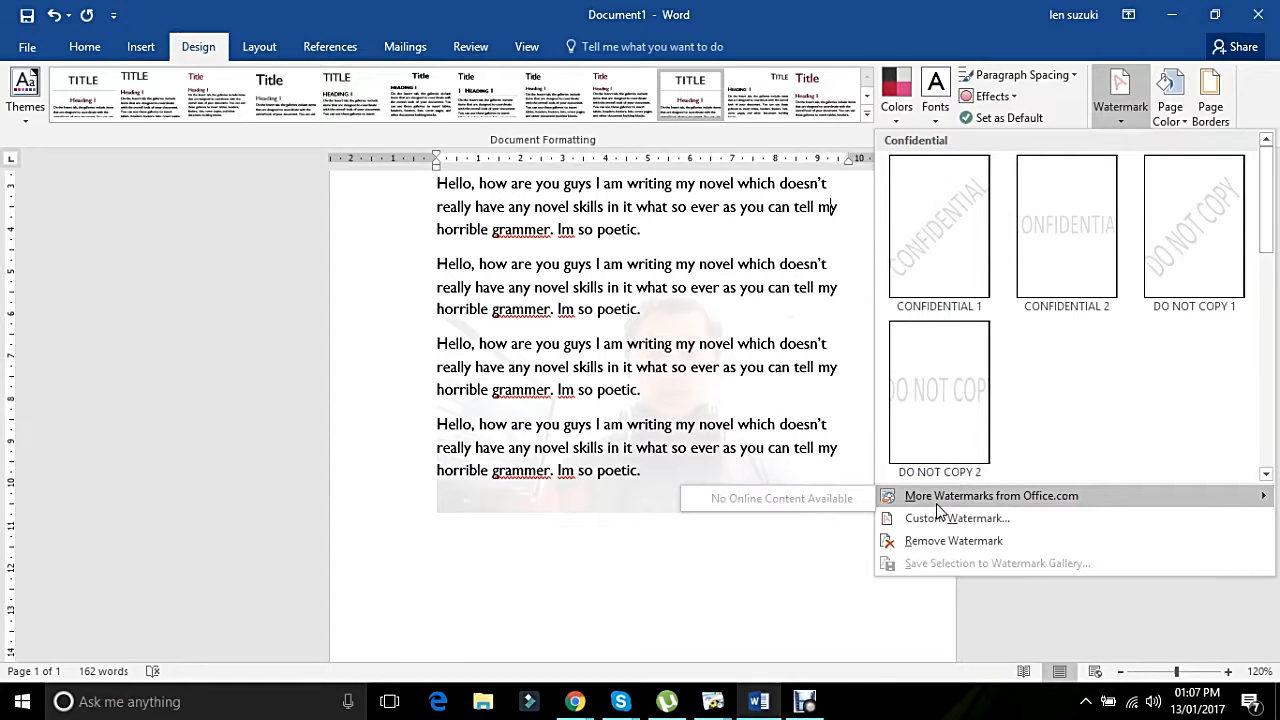
{"action": "left_click", "coordinate": [945, 518]}
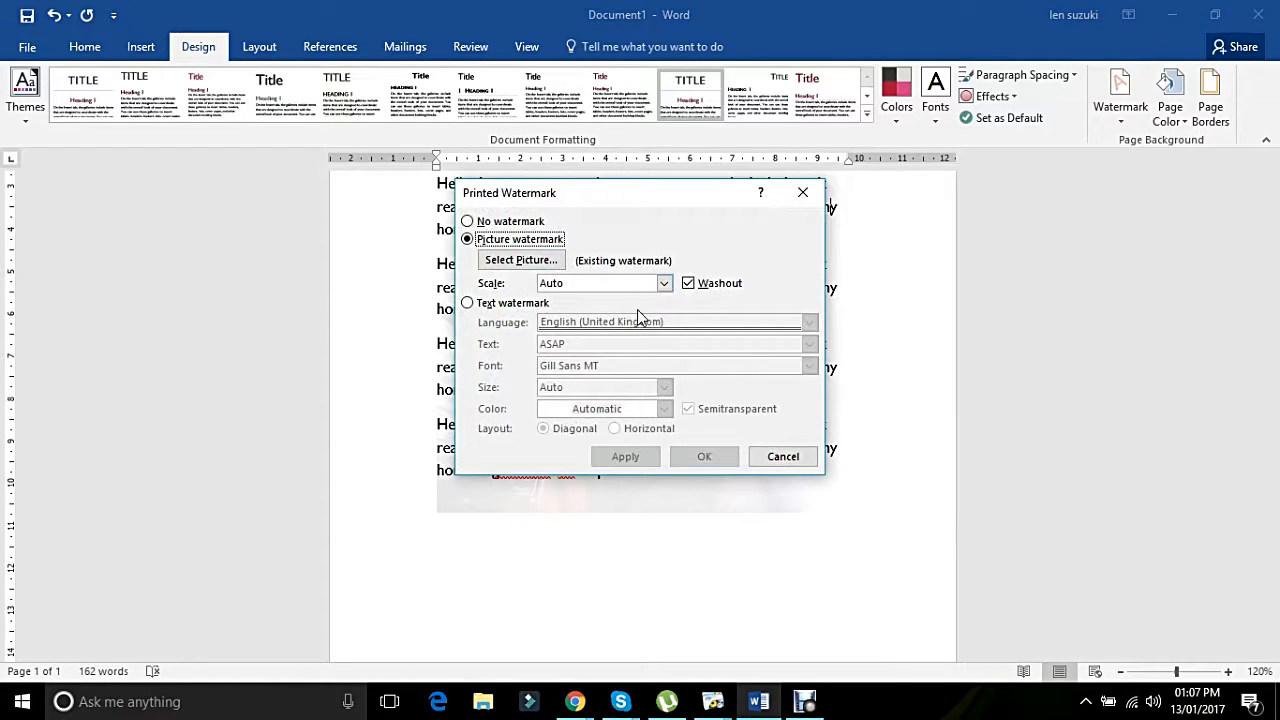
{"action": "left_click", "coordinate": [688, 283]}
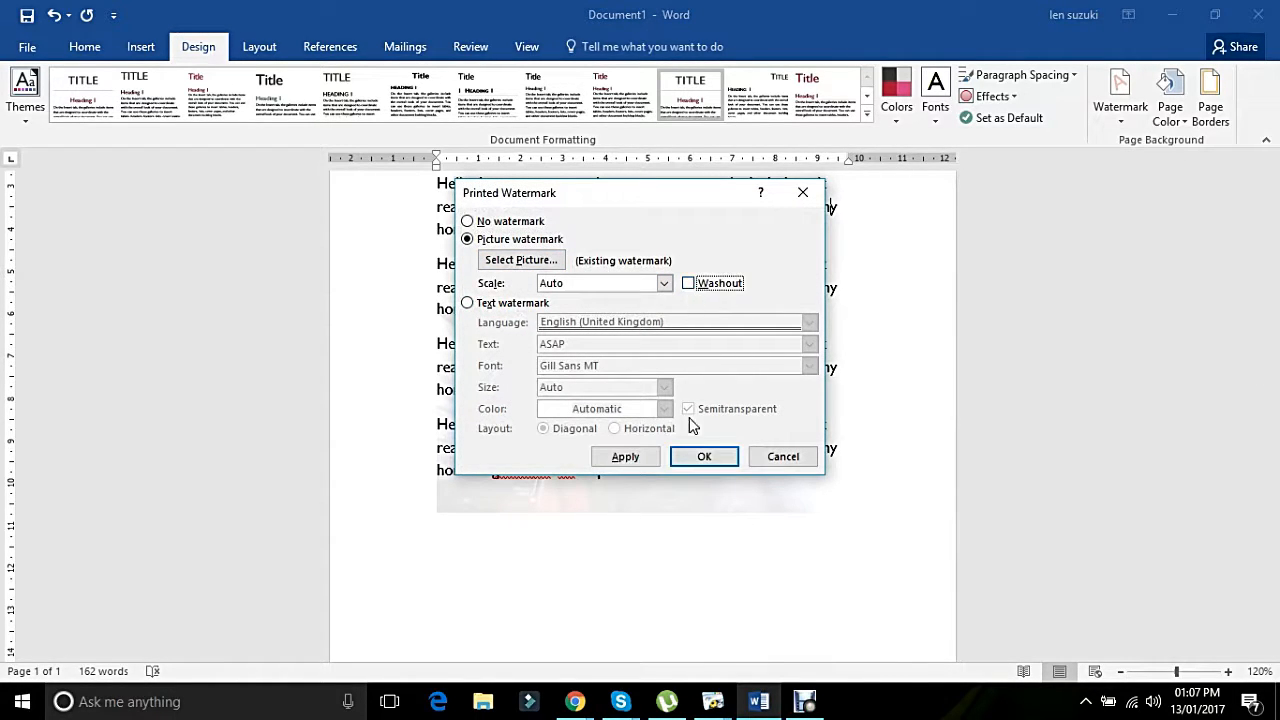
{"action": "left_click", "coordinate": [695, 457]}
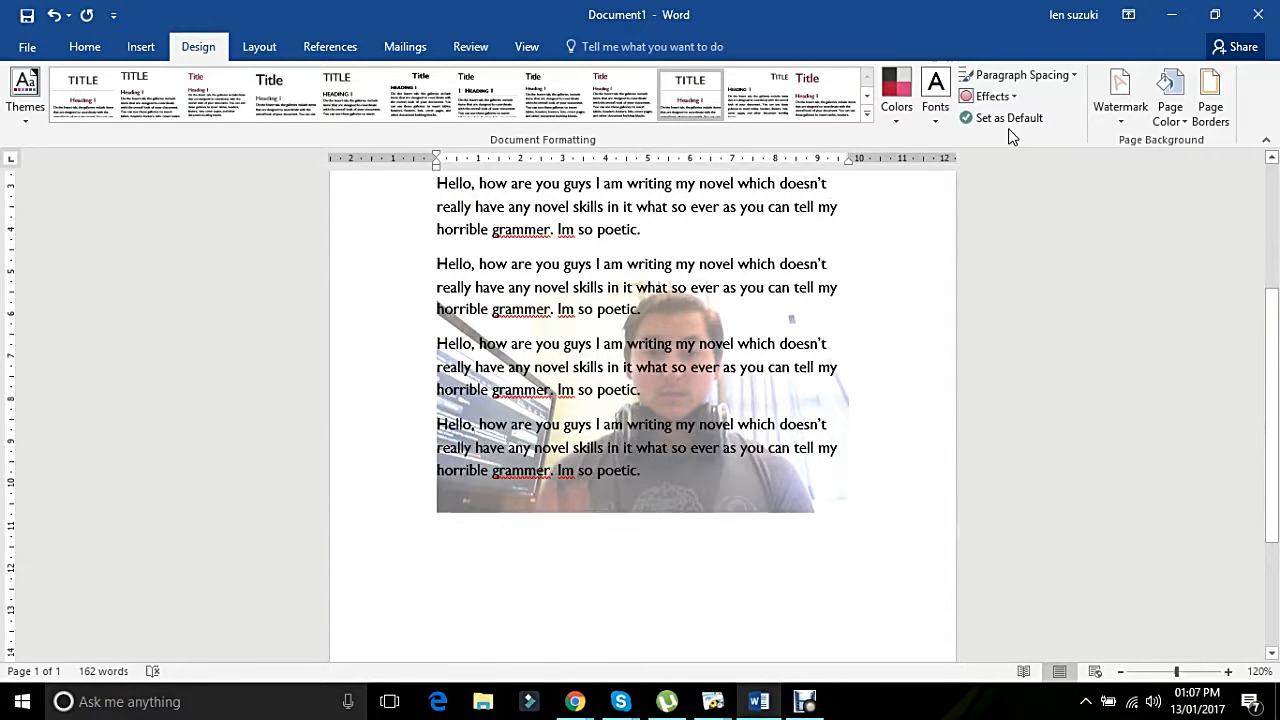
Step: Switch the custom watermark from a picture to a text watermark reading "learnitlen"
{"action": "left_click", "coordinate": [1118, 92]}
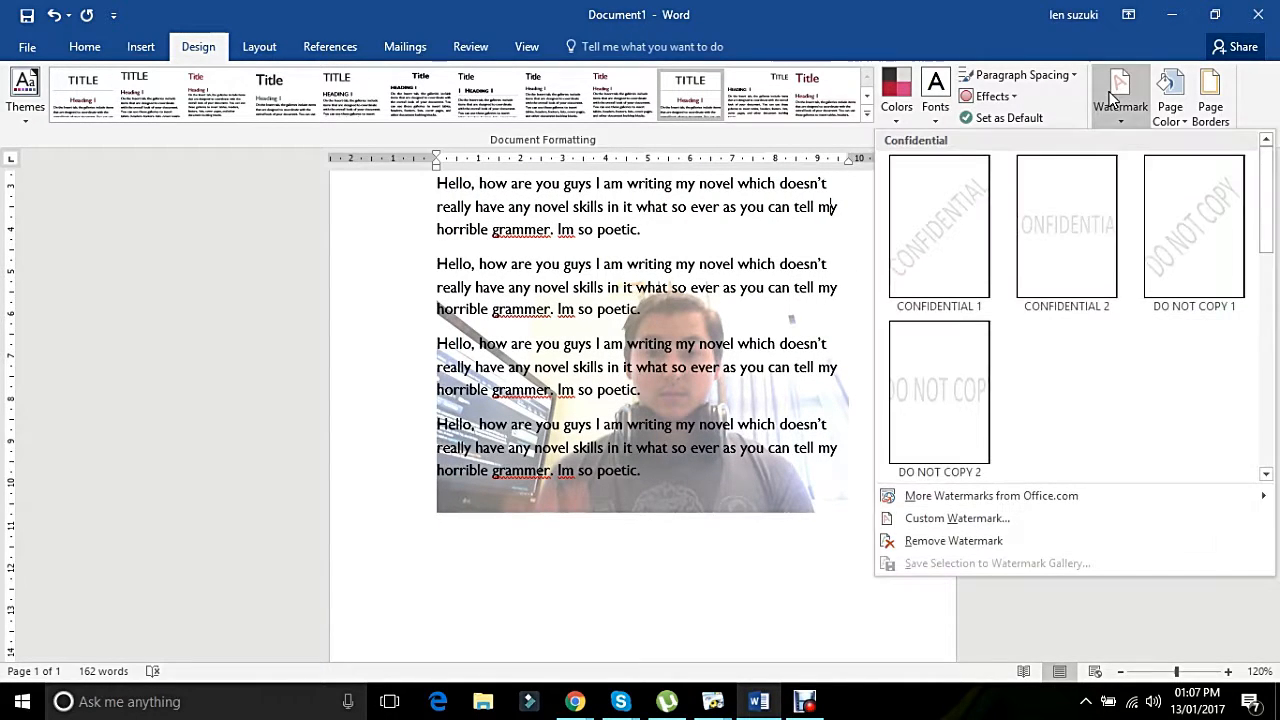
{"action": "right_click", "coordinate": [939, 530]}
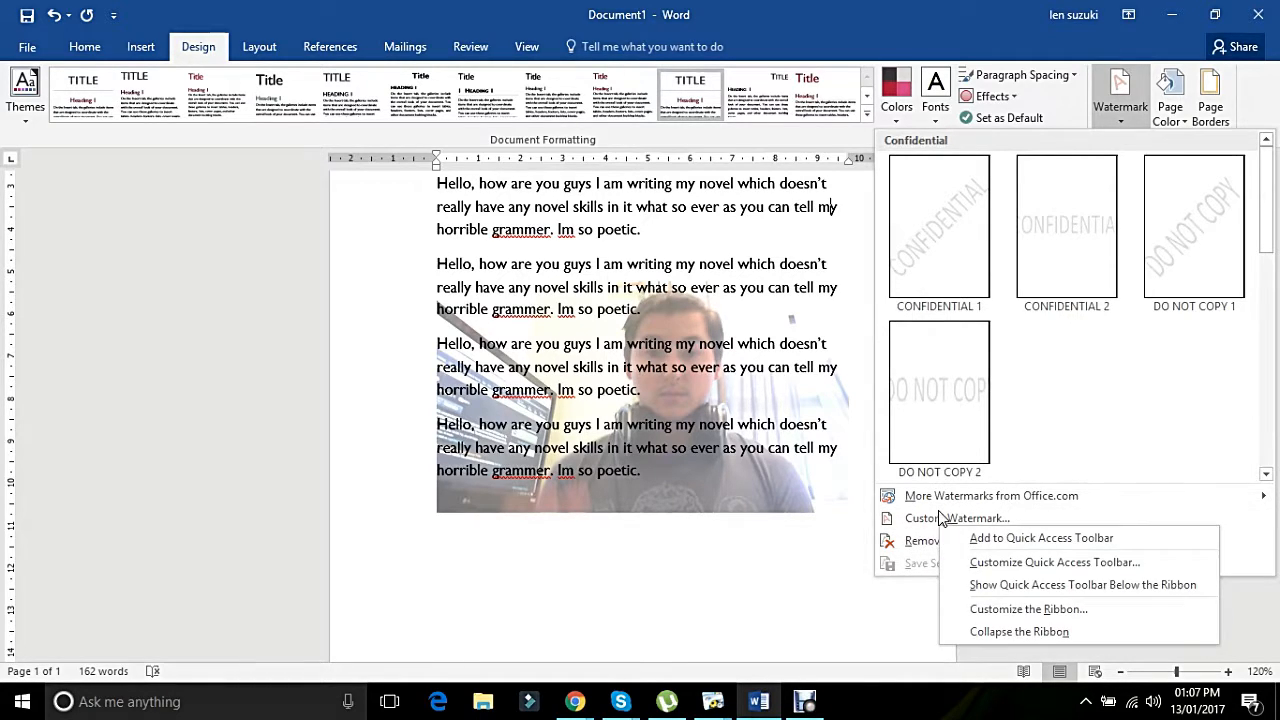
{"action": "left_click", "coordinate": [938, 514]}
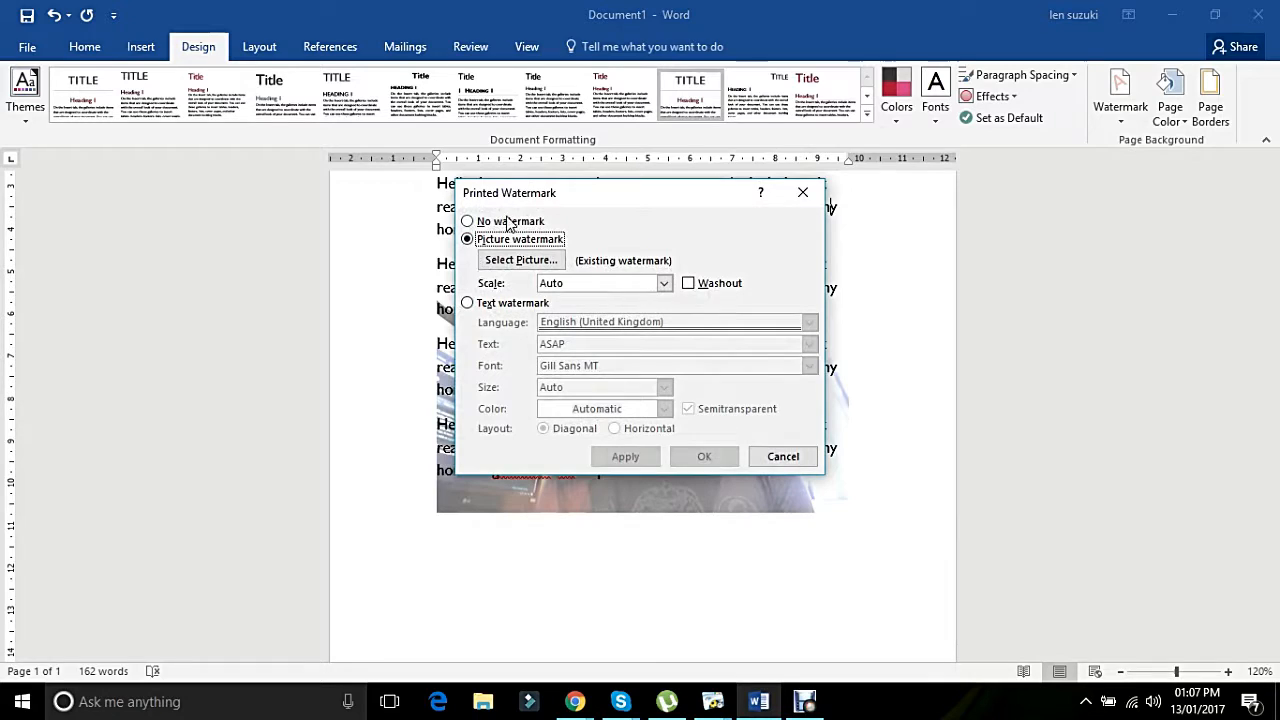
{"action": "left_click", "coordinate": [507, 222]}
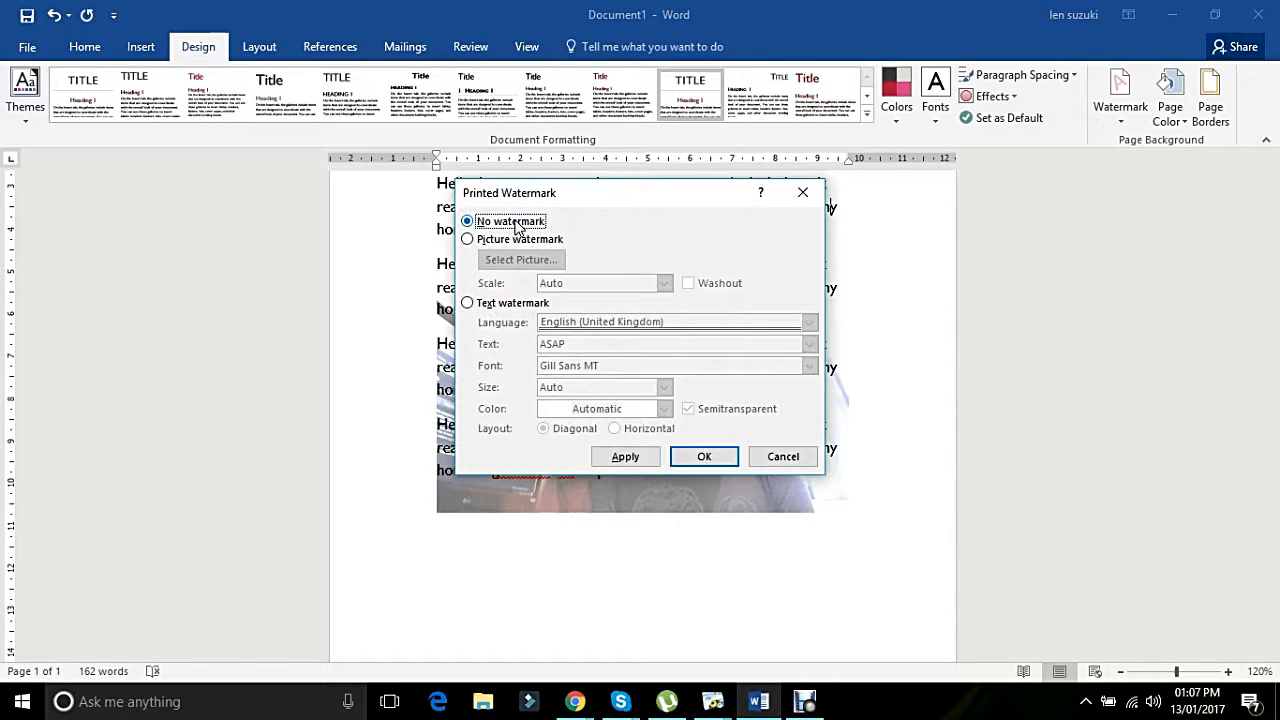
{"action": "left_click", "coordinate": [508, 303]}
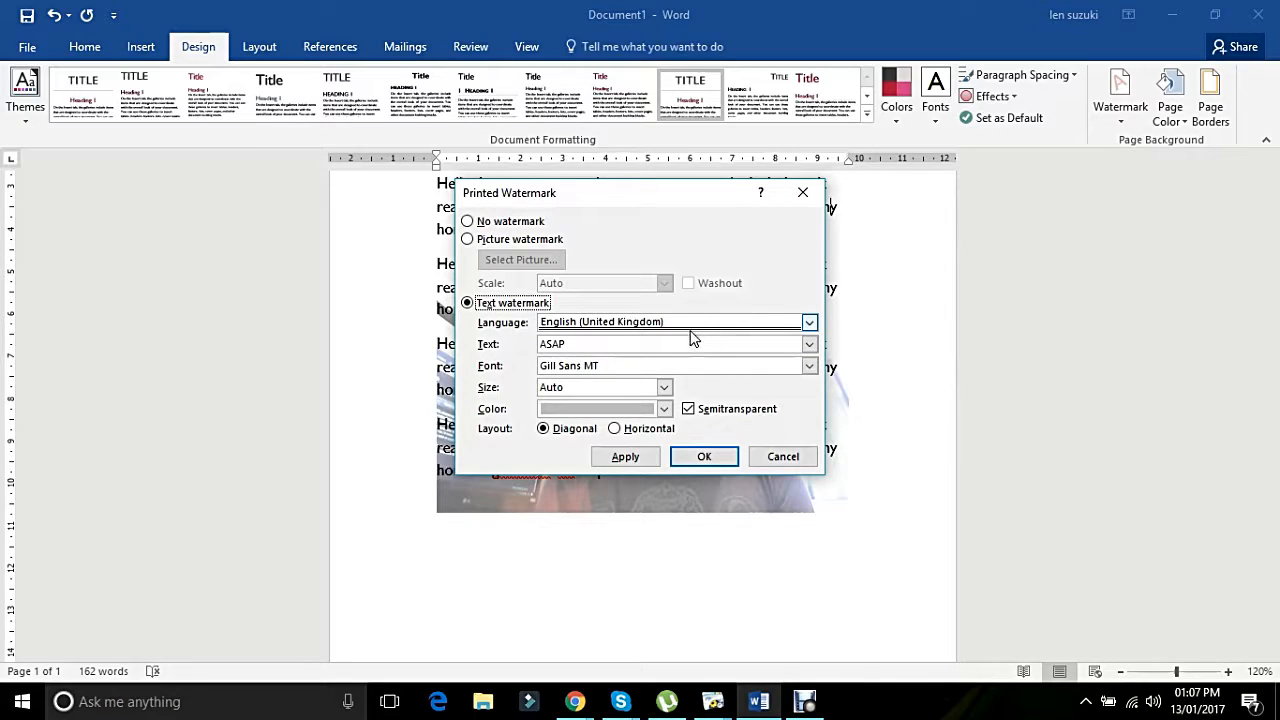
{"action": "left_click", "coordinate": [648, 343]}
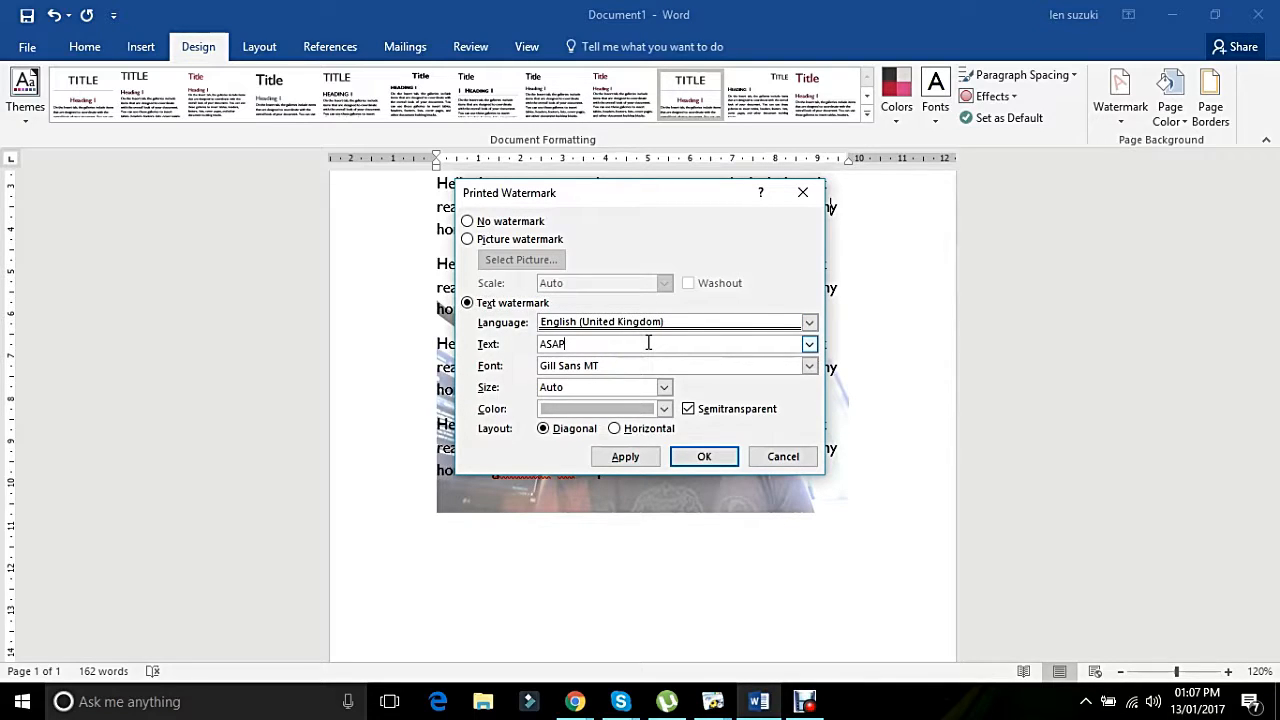
{"action": "double_click", "coordinate": [548, 344]}
{"action": "type", "text": "learnitlen"}
Step: Format the text watermark in Gill Sans Ultra Bold, automatic size and black, and apply it to the page
{"action": "left_click", "coordinate": [810, 366]}
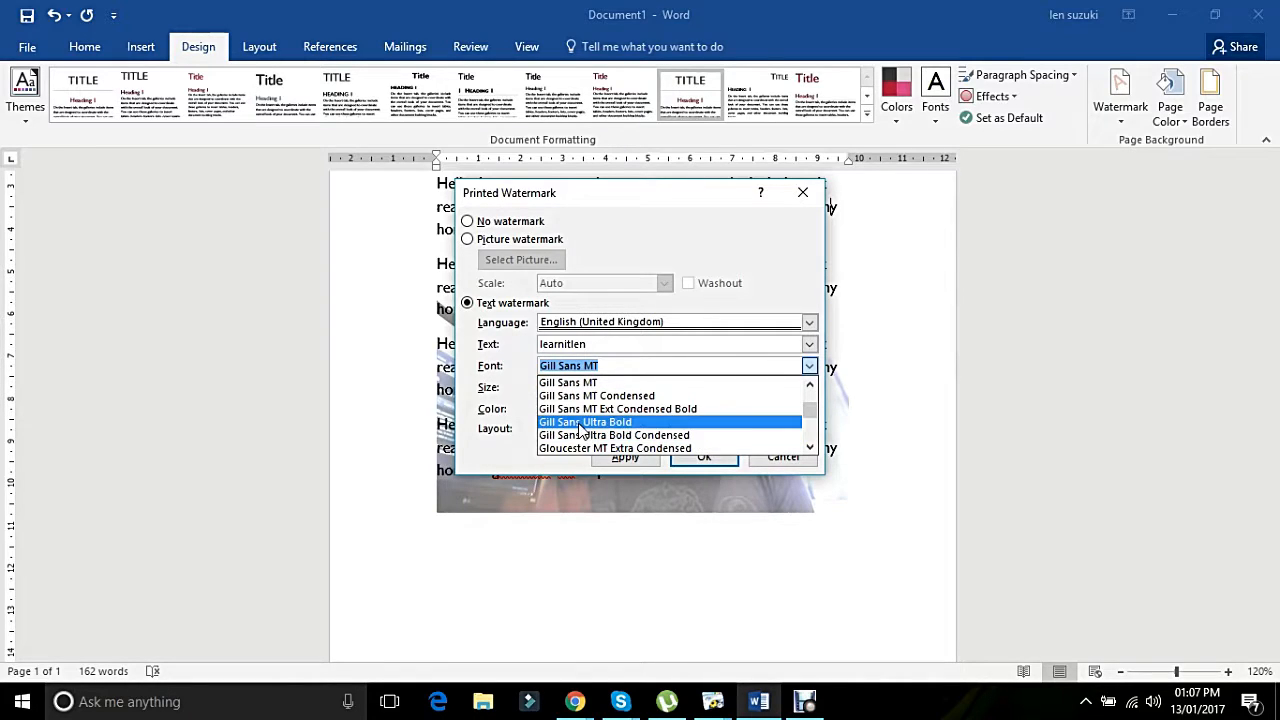
{"action": "left_click", "coordinate": [620, 421]}
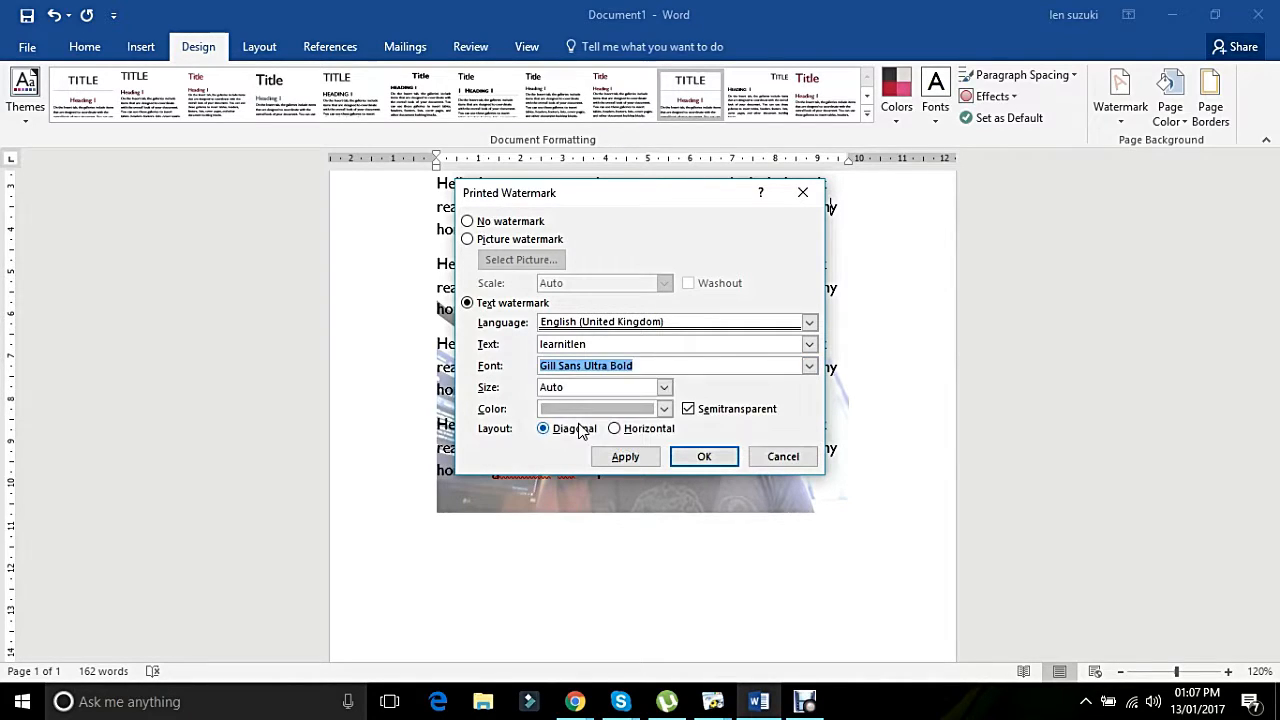
{"action": "left_click", "coordinate": [664, 389]}
{"action": "left_click", "coordinate": [716, 401]}
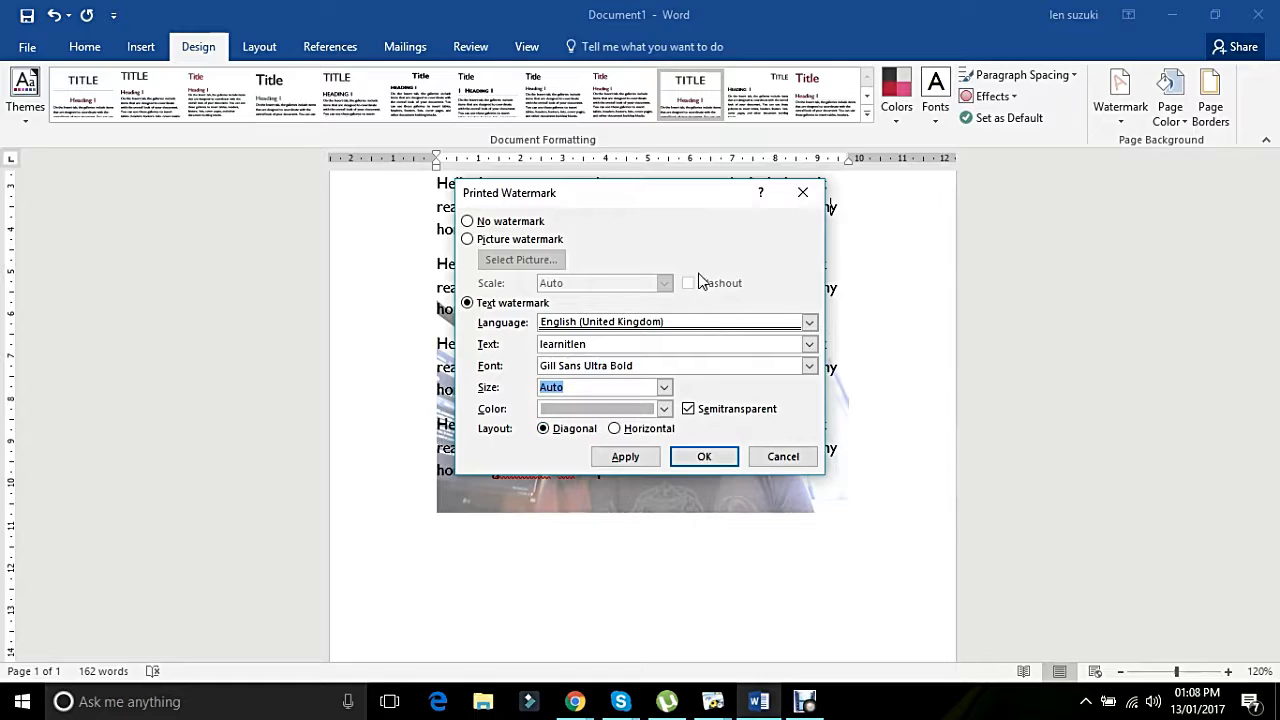
{"action": "left_click", "coordinate": [664, 409]}
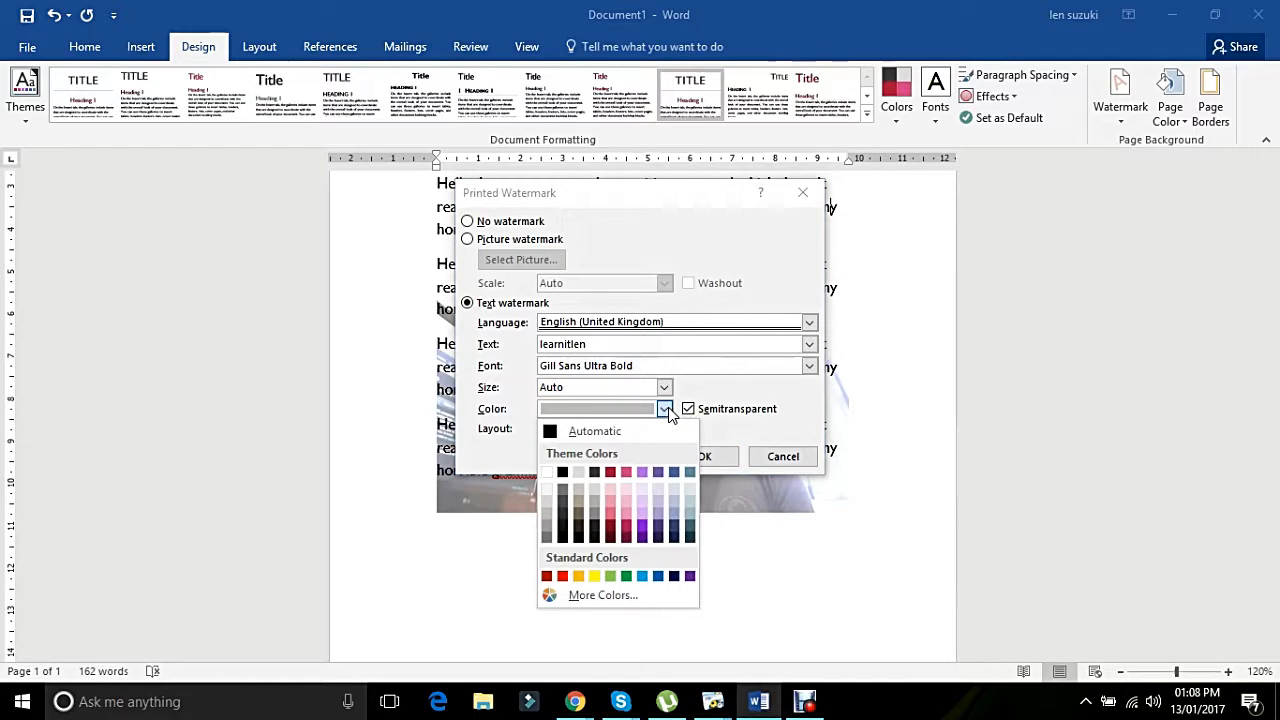
{"action": "left_click", "coordinate": [562, 473]}
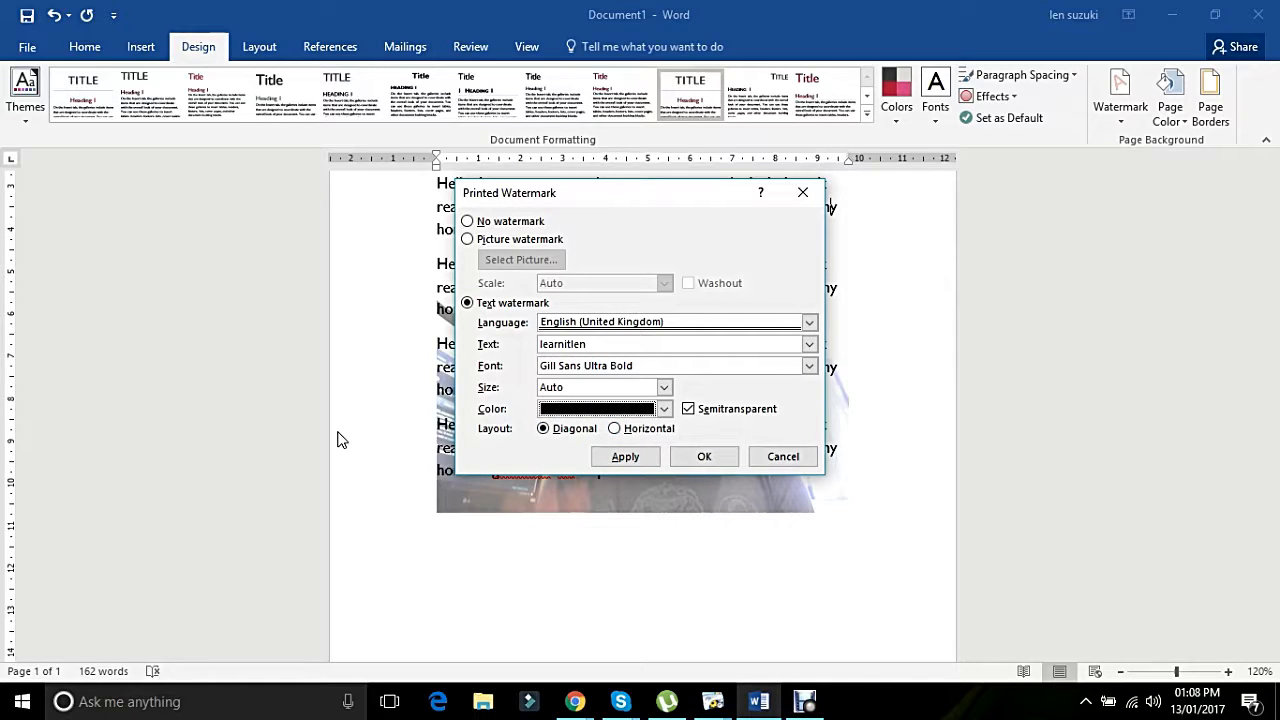
{"action": "left_click", "coordinate": [716, 460]}
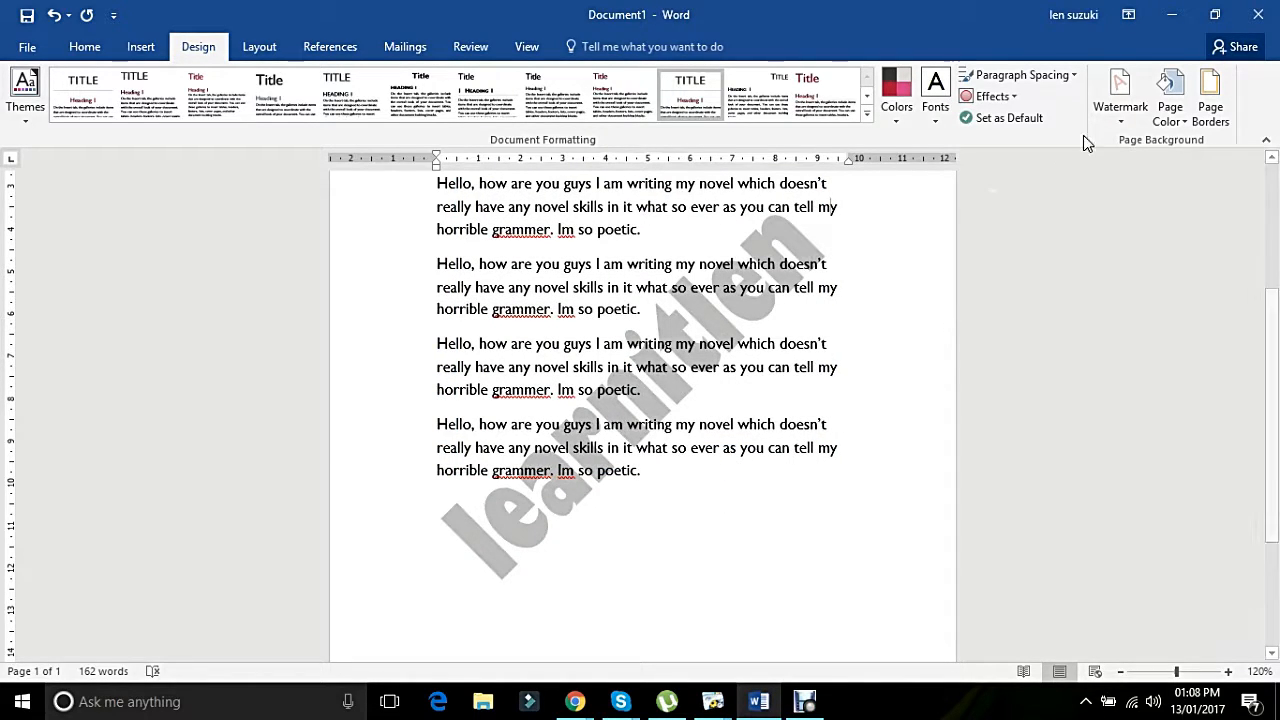
Step: Turn off semitransparency for the "learnitlen" text watermark
{"action": "left_click", "coordinate": [1120, 100]}
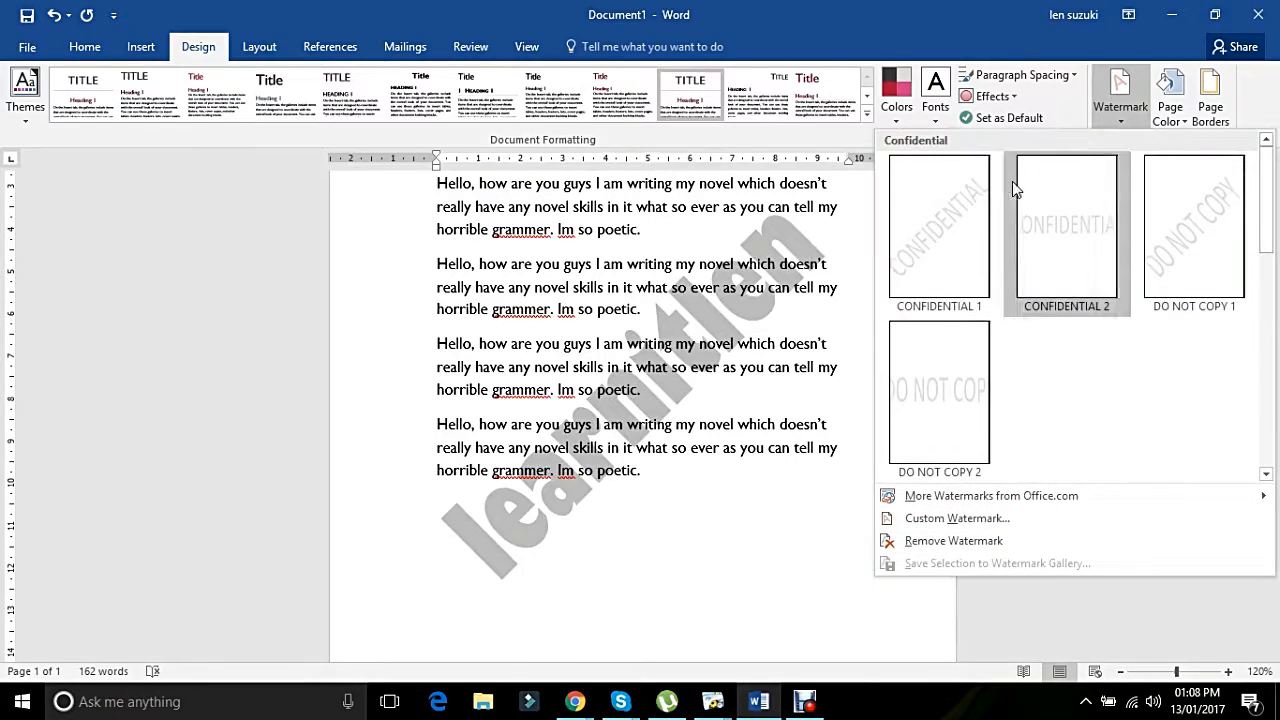
{"action": "left_click", "coordinate": [940, 517]}
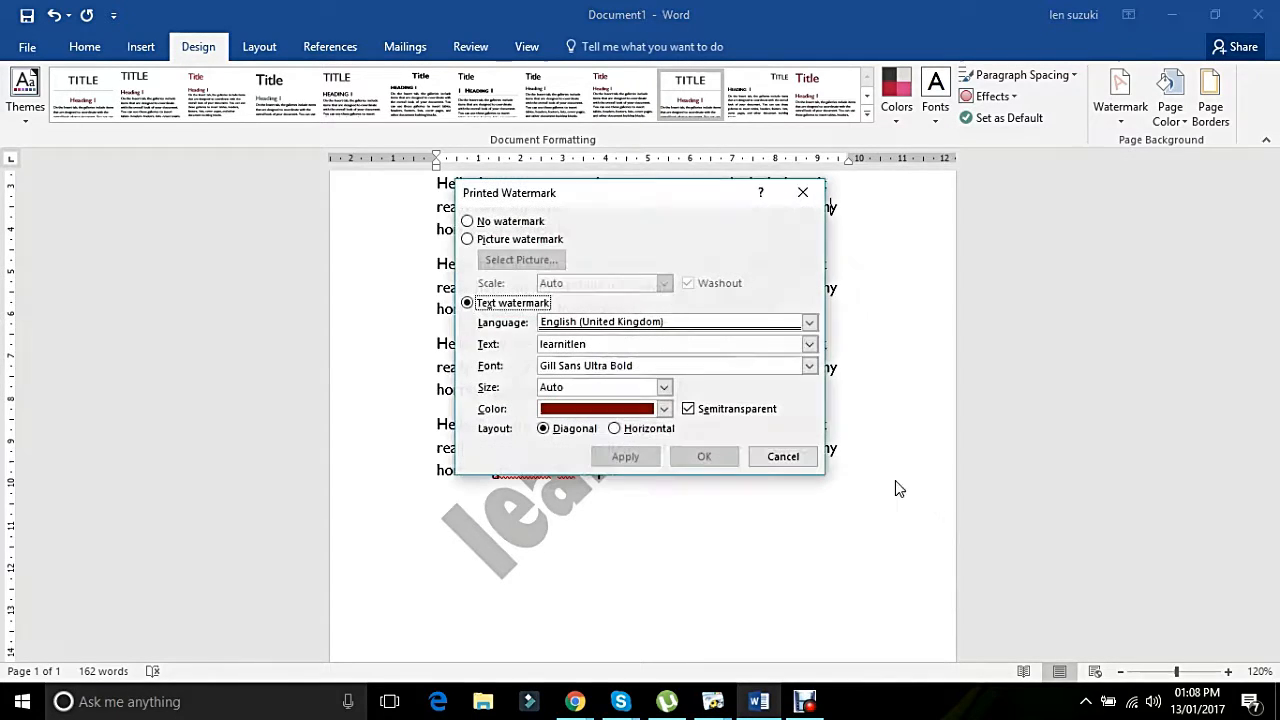
{"action": "left_click", "coordinate": [689, 409]}
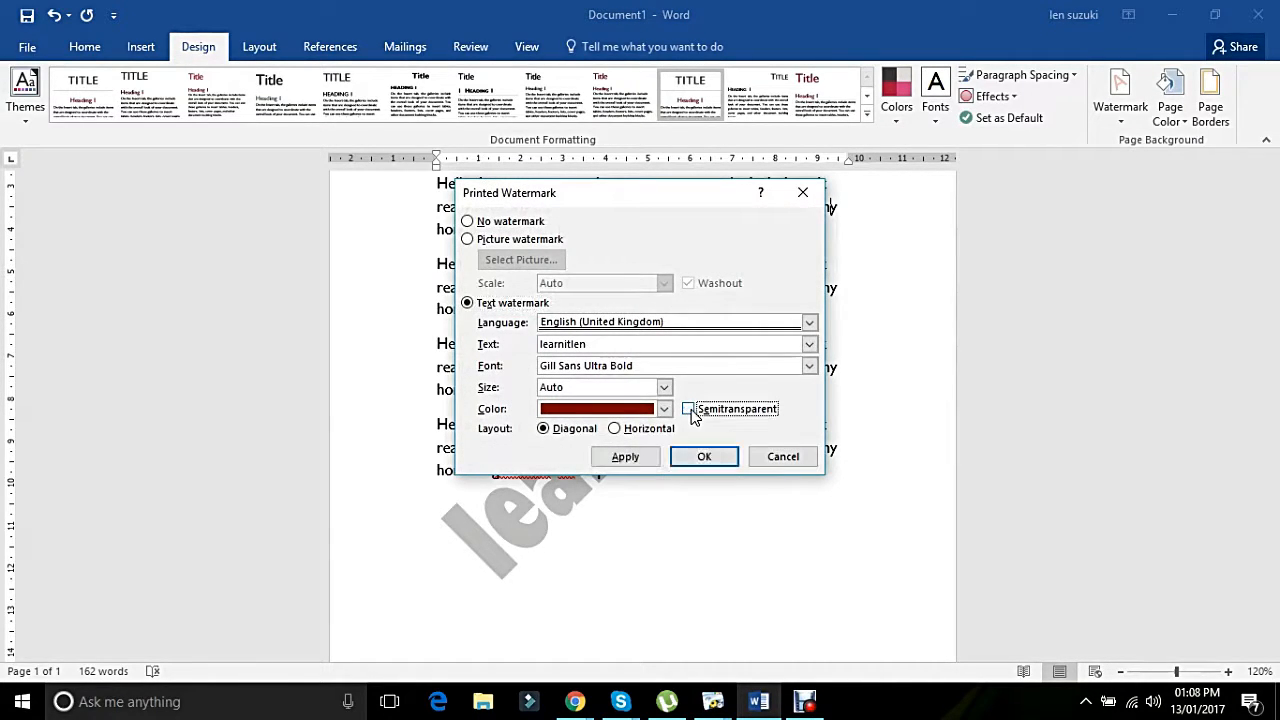
{"action": "left_click", "coordinate": [702, 458]}
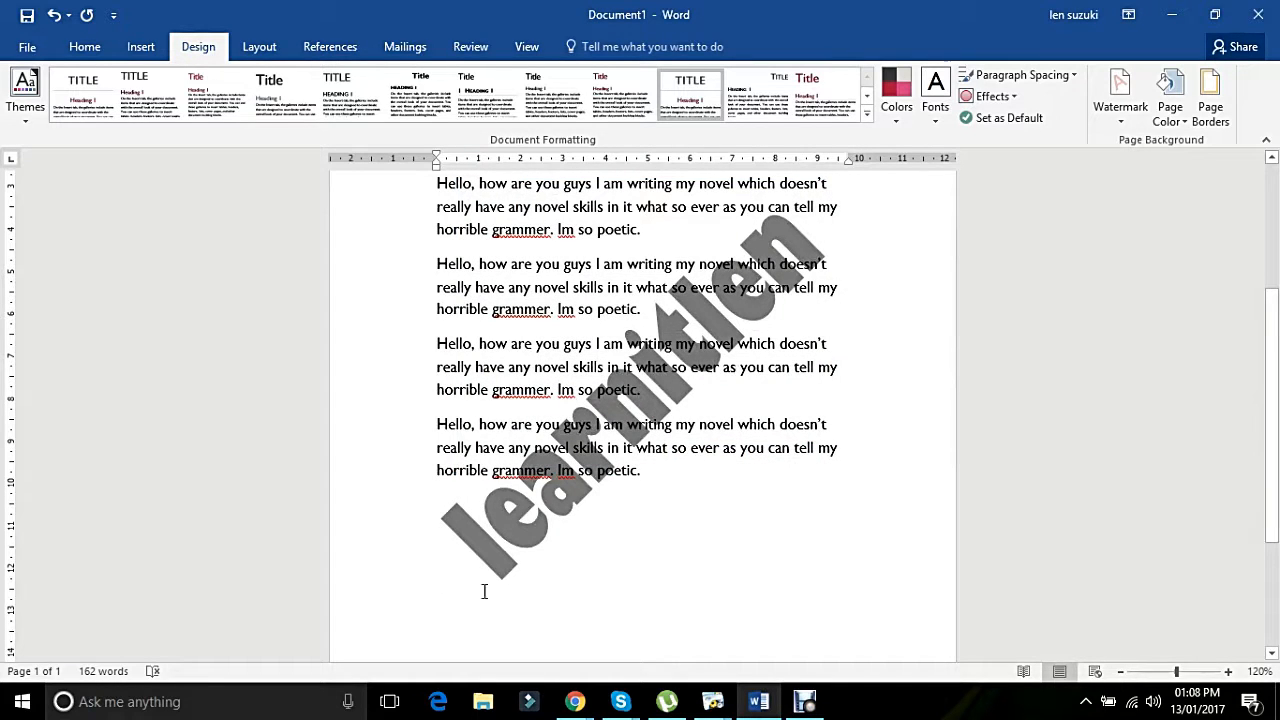
Step: Try a horizontal layout for the "learnitlen" text watermark
{"action": "left_click", "coordinate": [1120, 95]}
{"action": "left_click", "coordinate": [938, 520]}
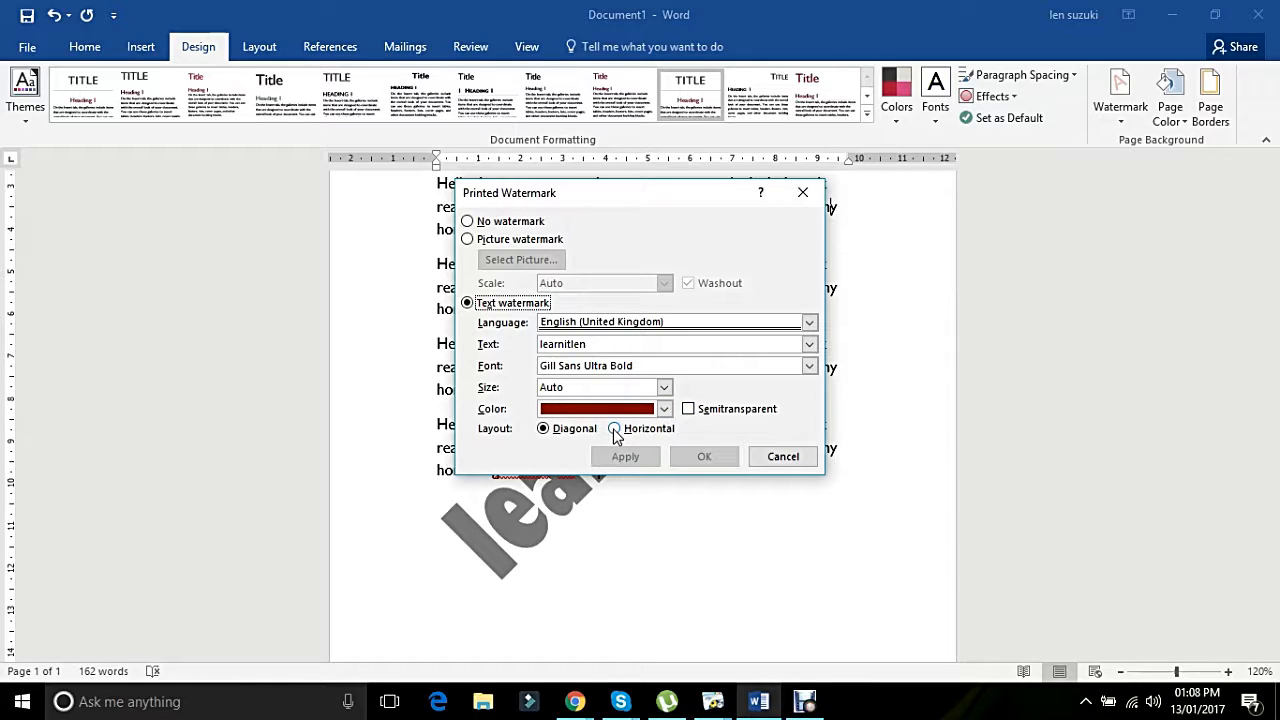
{"action": "left_click", "coordinate": [664, 373]}
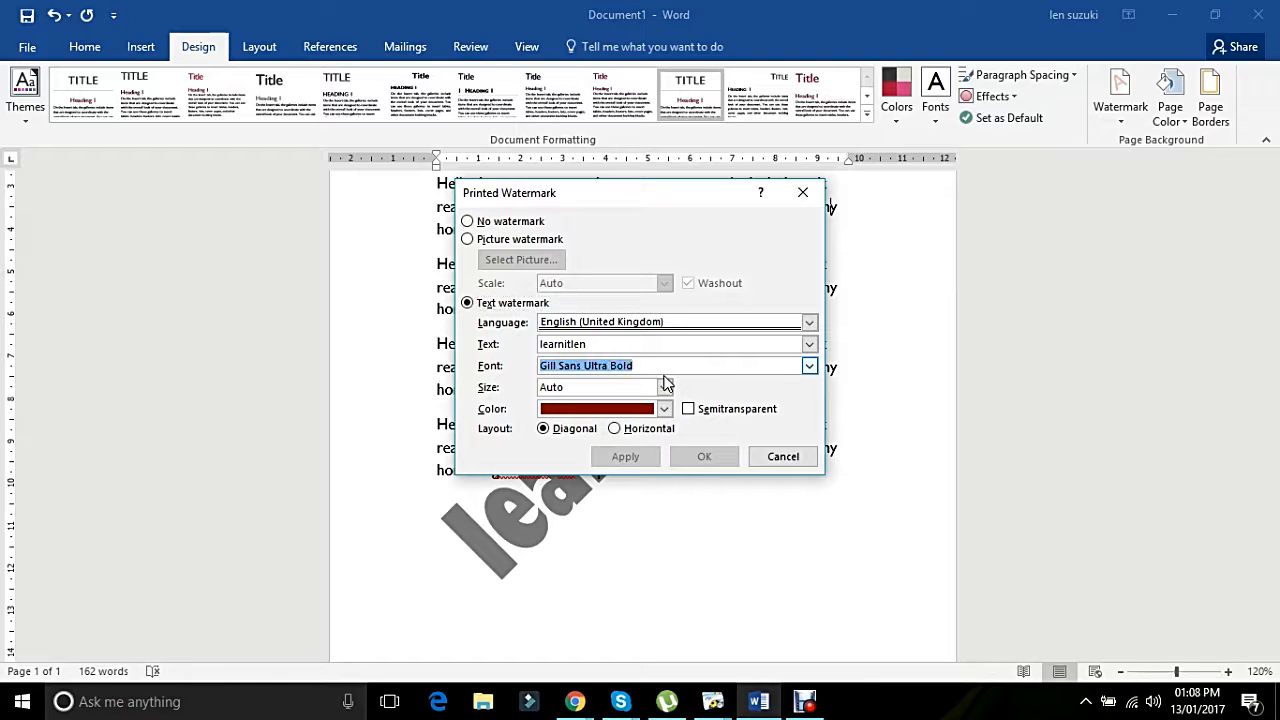
{"action": "left_click", "coordinate": [614, 428]}
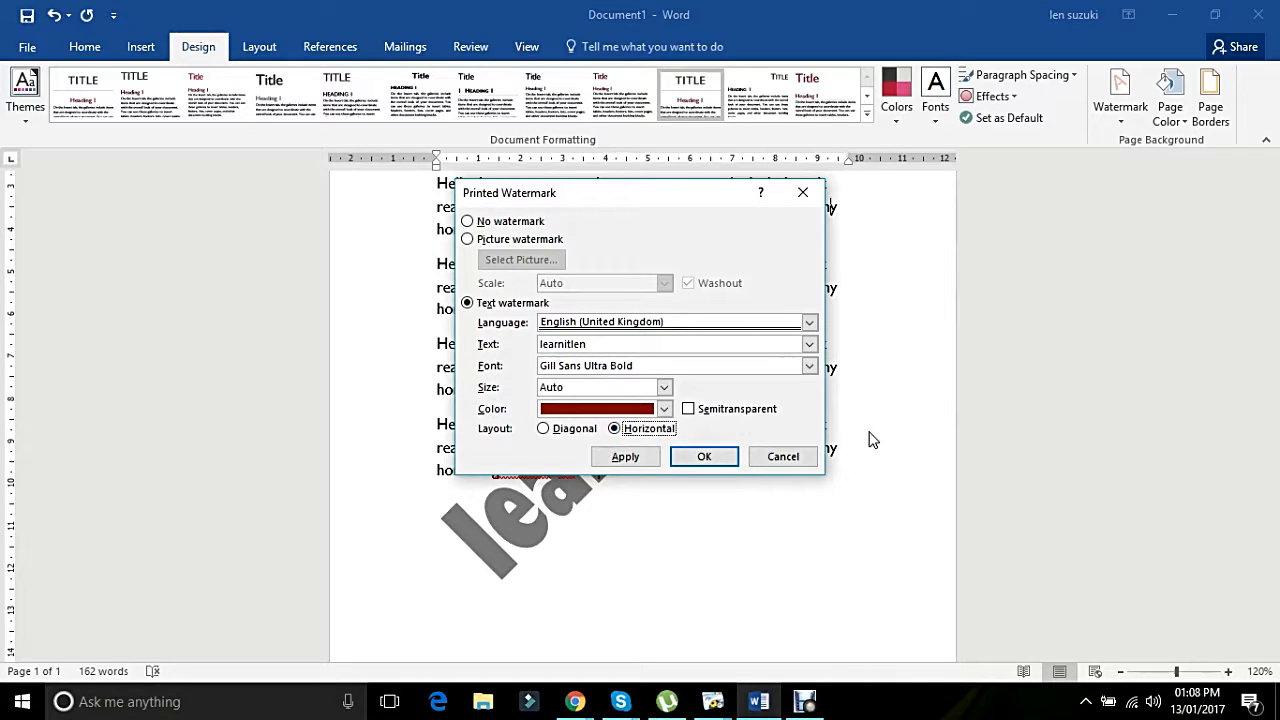
{"action": "left_click", "coordinate": [718, 458]}
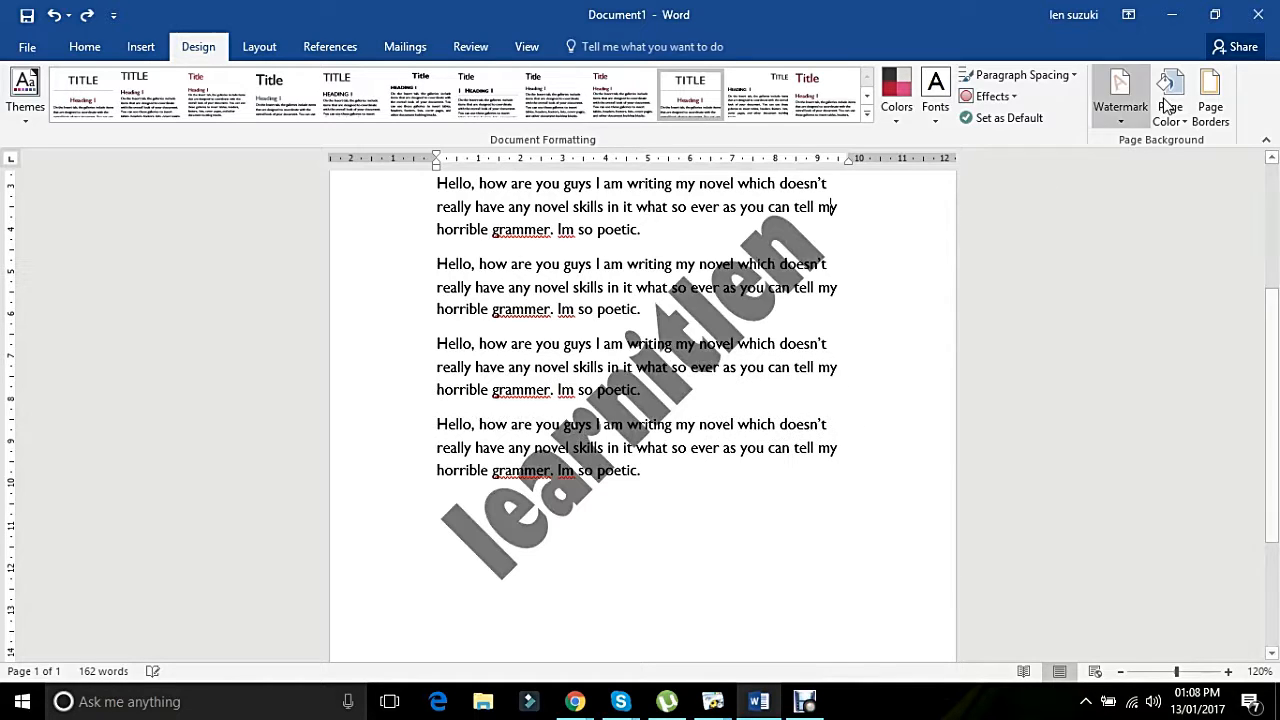
Step: Make the "learnitlen" text watermark semitransparent and recolour it light grey
{"action": "left_click", "coordinate": [1125, 105]}
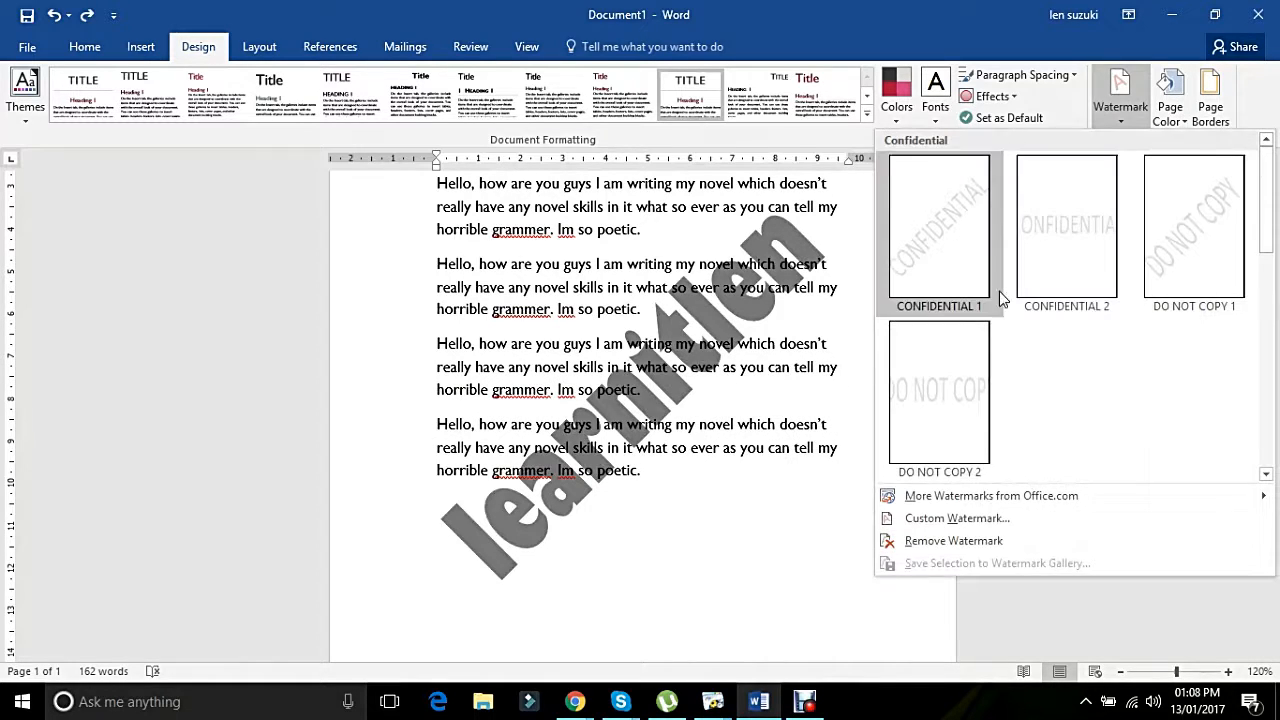
{"action": "left_click", "coordinate": [910, 520]}
{"action": "left_click", "coordinate": [687, 409]}
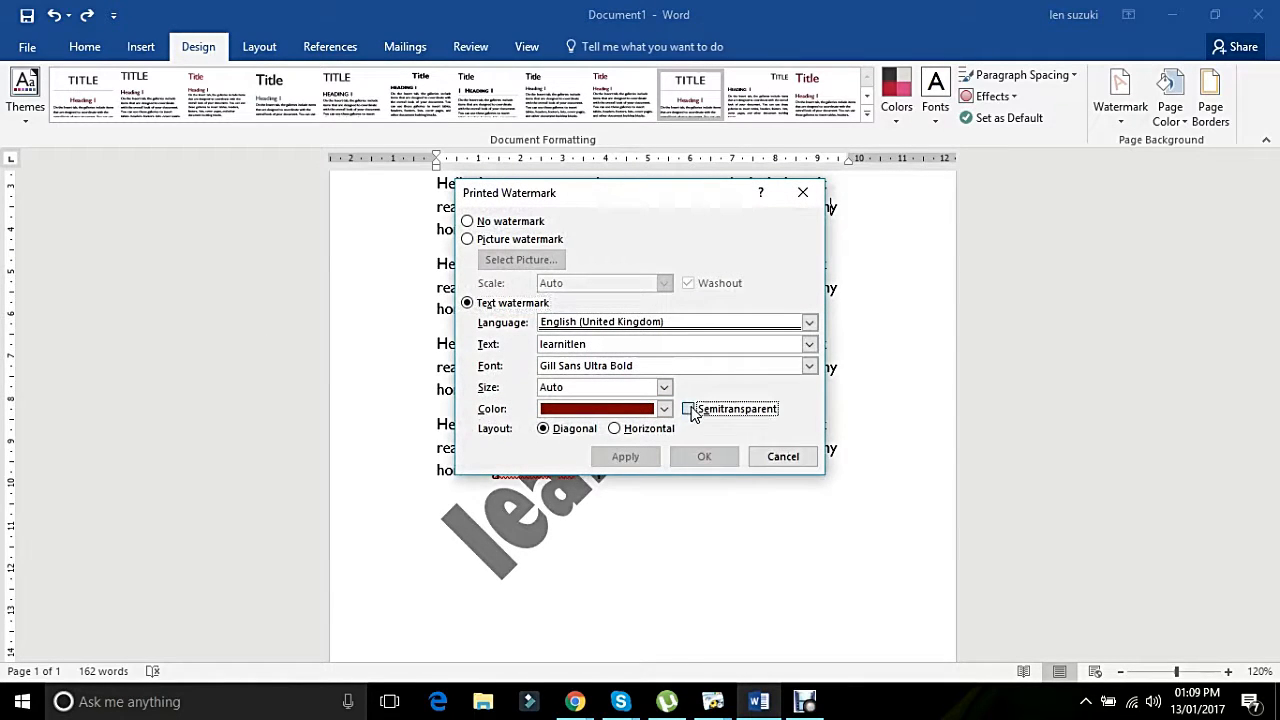
{"action": "left_click", "coordinate": [667, 412]}
{"action": "left_click", "coordinate": [667, 412]}
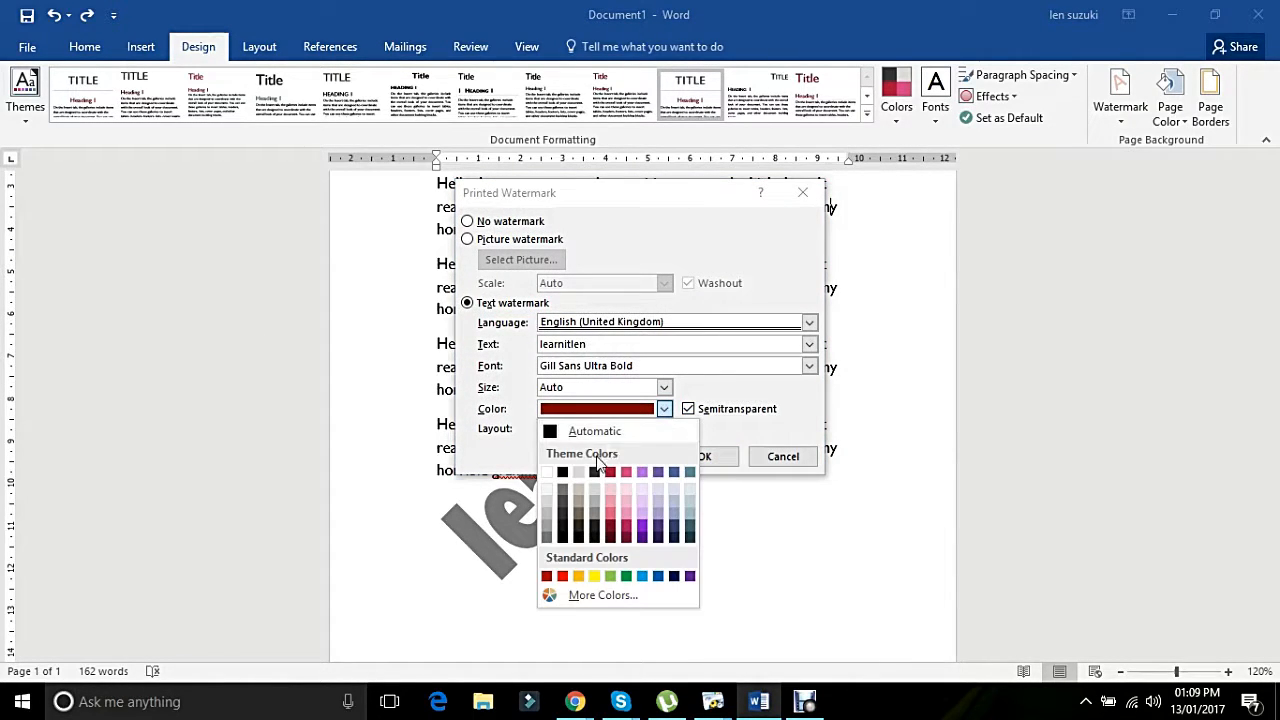
{"action": "left_click", "coordinate": [546, 513]}
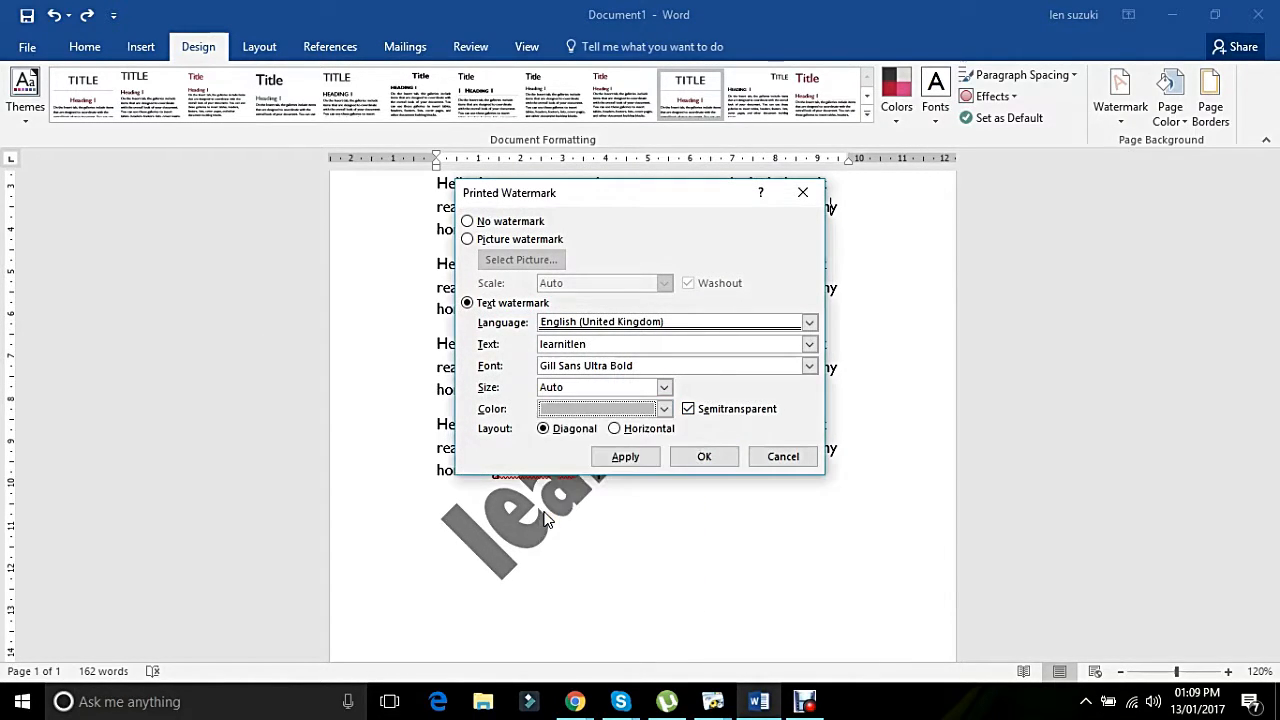
{"action": "left_click", "coordinate": [686, 458]}
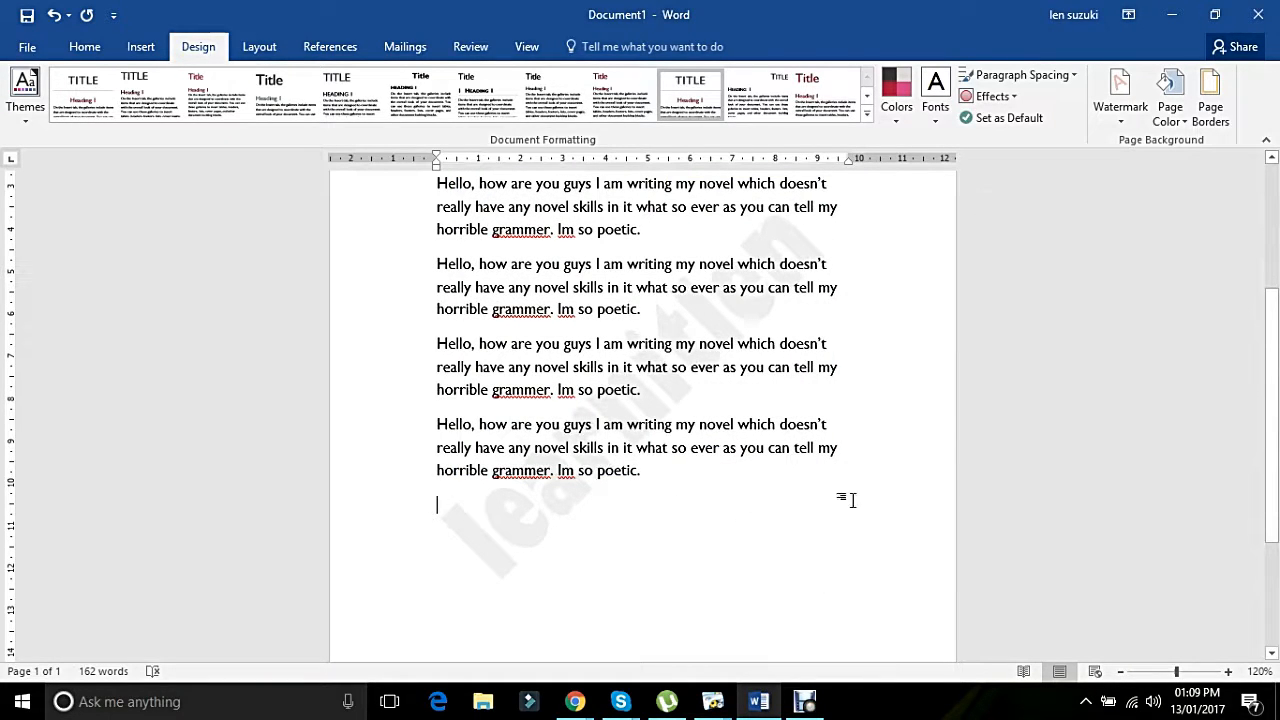
{"action": "left_click_drag", "start_coordinate": [1274, 421], "coordinate": [1277, 296]}
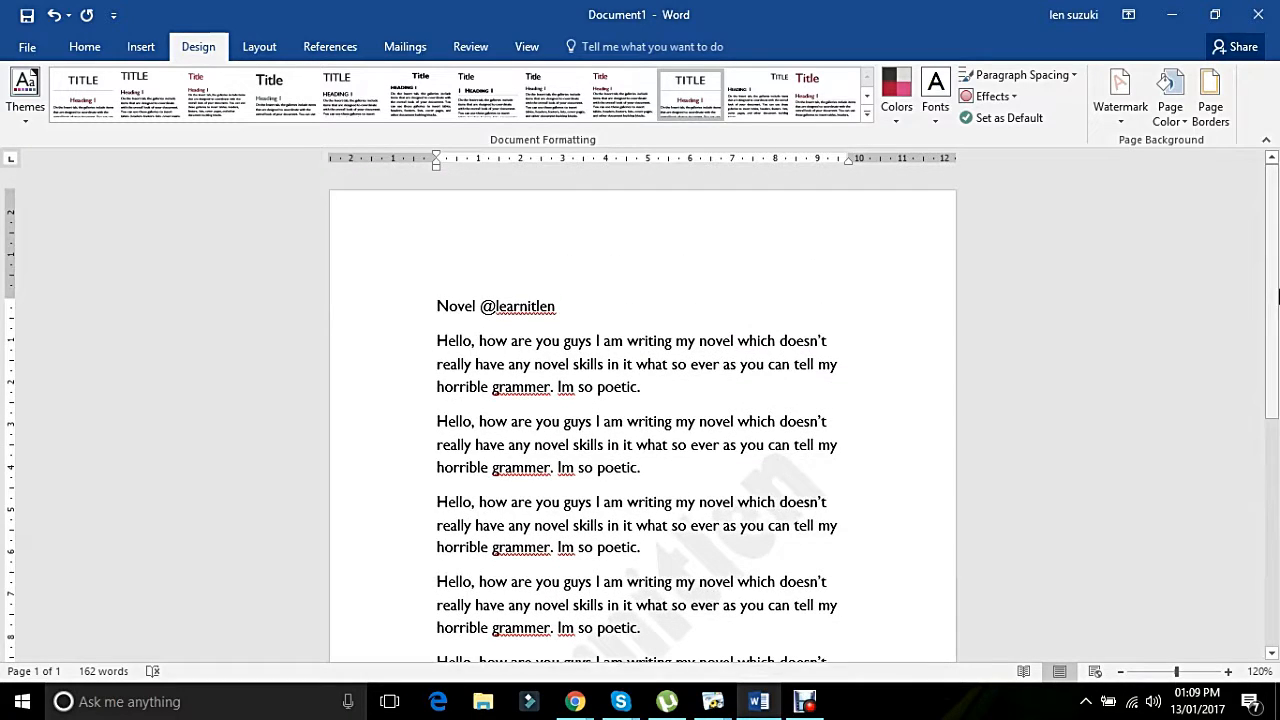
{"action": "left_click_drag", "start_coordinate": [577, 306], "coordinate": [433, 307]}
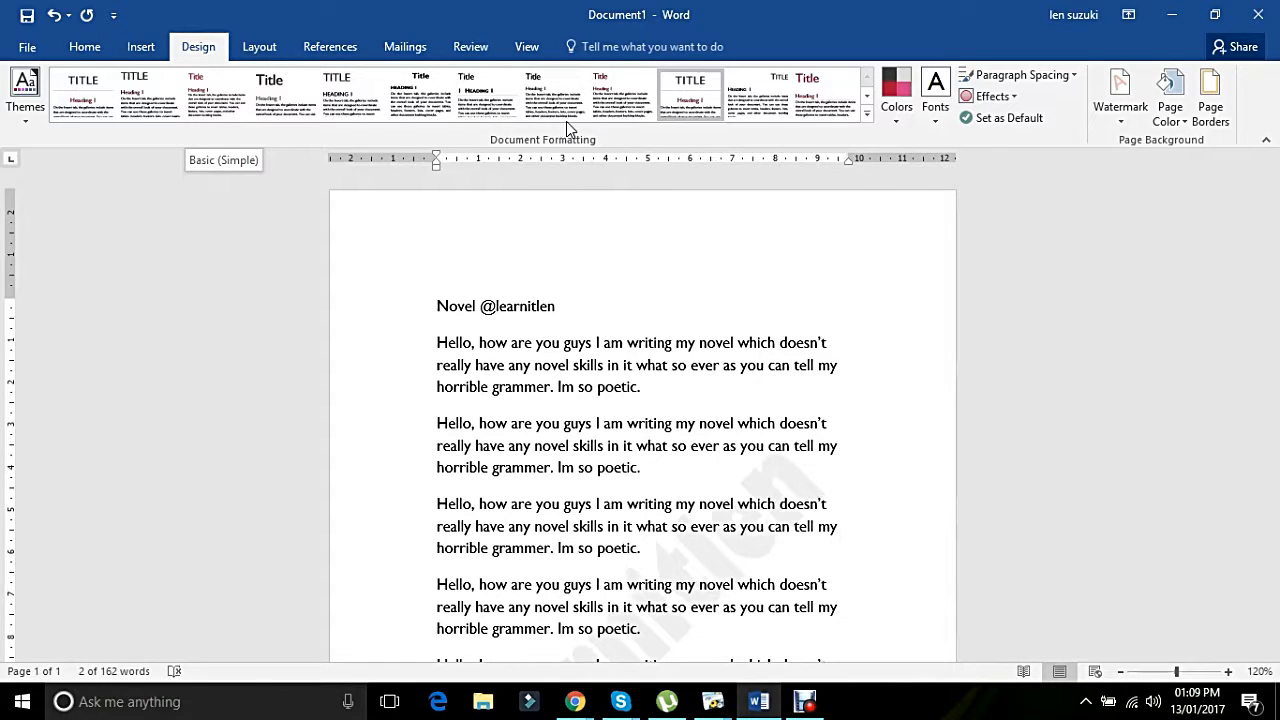
{"action": "left_click", "coordinate": [80, 47]}
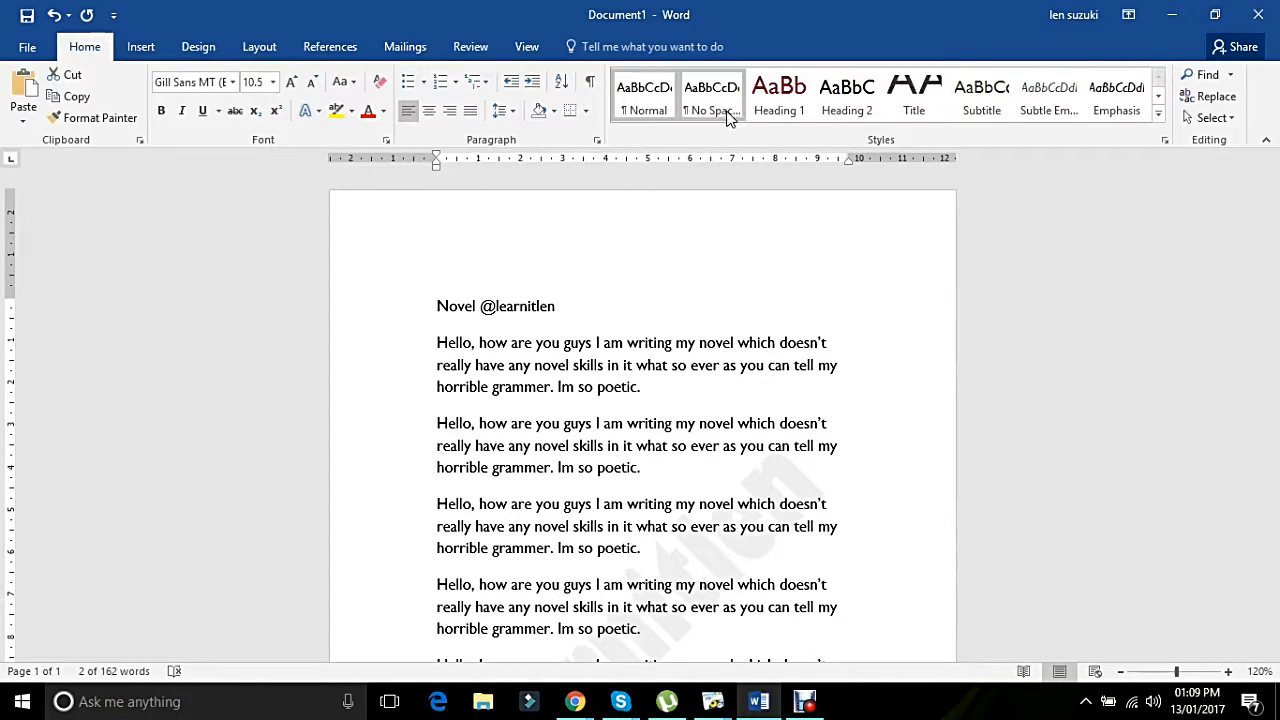
{"action": "left_click", "coordinate": [779, 110]}
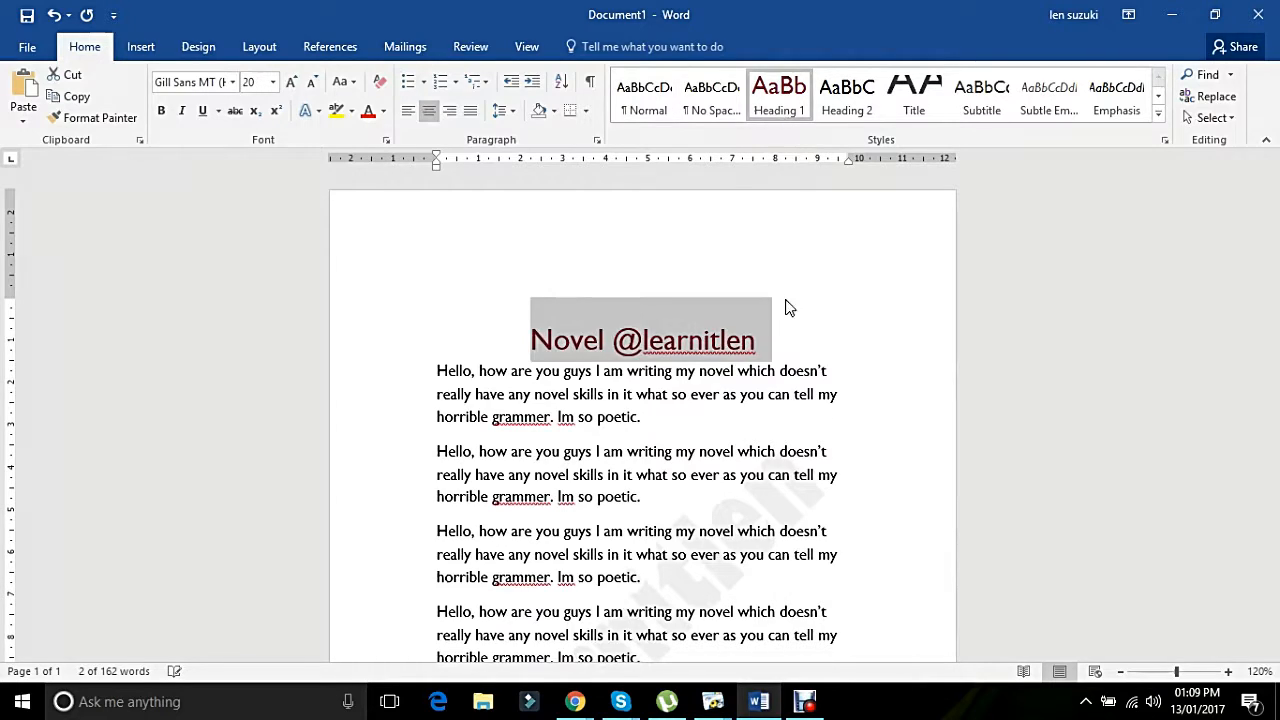
{"action": "left_click", "coordinate": [778, 340]}
{"action": "key", "text": "Return"}
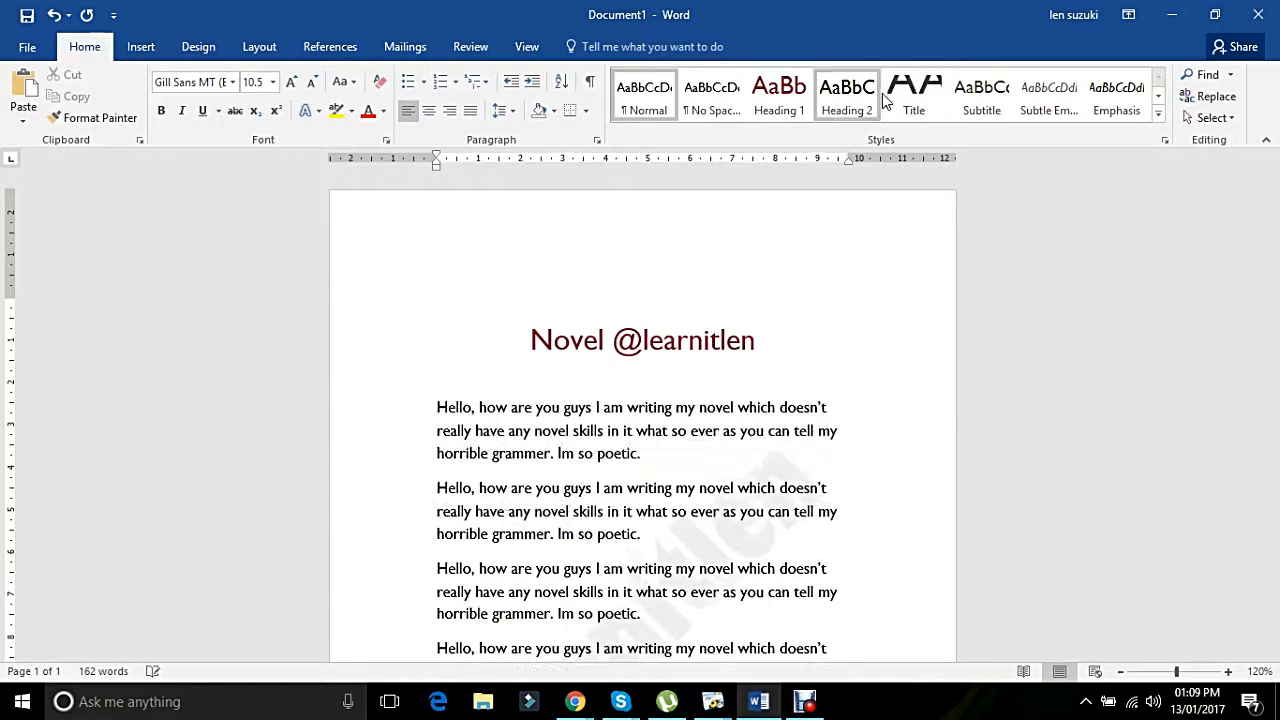
Step: Insert blank paragraphs after the last body paragraph until the third page is reached, and enter "as" there
{"action": "left_click", "coordinate": [832, 322]}
{"action": "left_click_drag", "start_coordinate": [1270, 270], "coordinate": [1268, 430]}
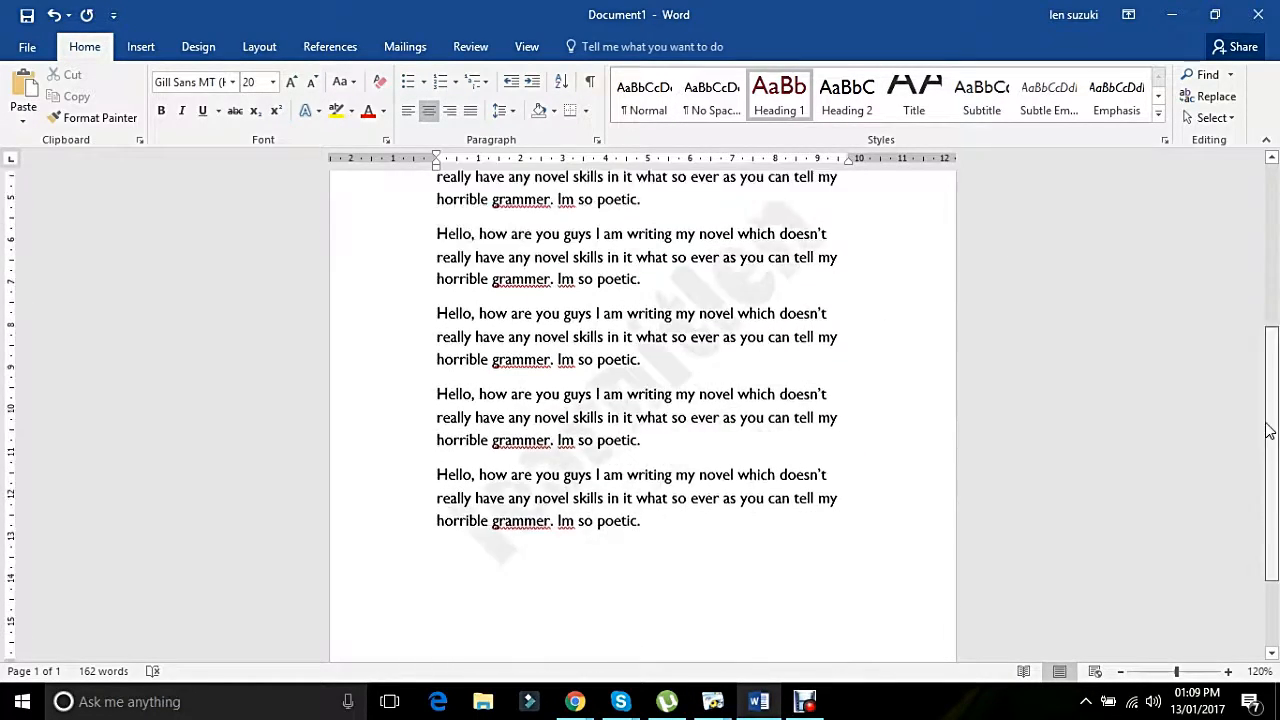
{"action": "left_click", "coordinate": [651, 514]}
{"action": "scroll", "coordinate": [650, 515], "scroll_direction": "down", "scroll_amount": 3}
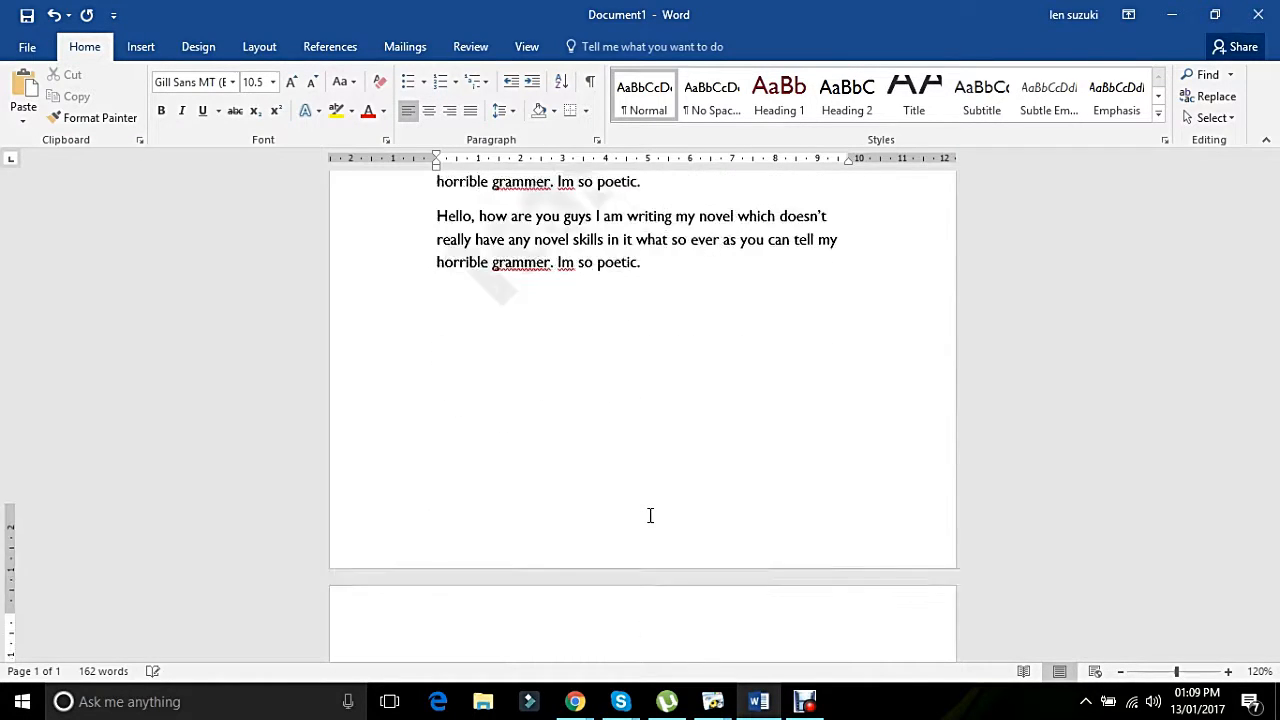
{"action": "key", "text": "Return"}
{"action": "key", "text": "Return"}
{"action": "key", "text": "Return"}
{"action": "key", "text": "Return"}
{"action": "key", "text": "Return"}
{"action": "key", "text": "Return"}
{"action": "key", "text": "Return"}
{"action": "key", "text": "Return"}
{"action": "key", "text": "Return"}
{"action": "key", "text": "Return"}
{"action": "key", "text": "Return"}
{"action": "key", "text": "Return"}
{"action": "key", "text": "Return"}
{"action": "key", "text": "Return"}
{"action": "key", "text": "Return"}
{"action": "key", "text": "Return"}
{"action": "key", "text": "Return"}
{"action": "key", "text": "Return"}
{"action": "key", "text": "Return"}
{"action": "key", "text": "Return"}
{"action": "type", "text": "as"}
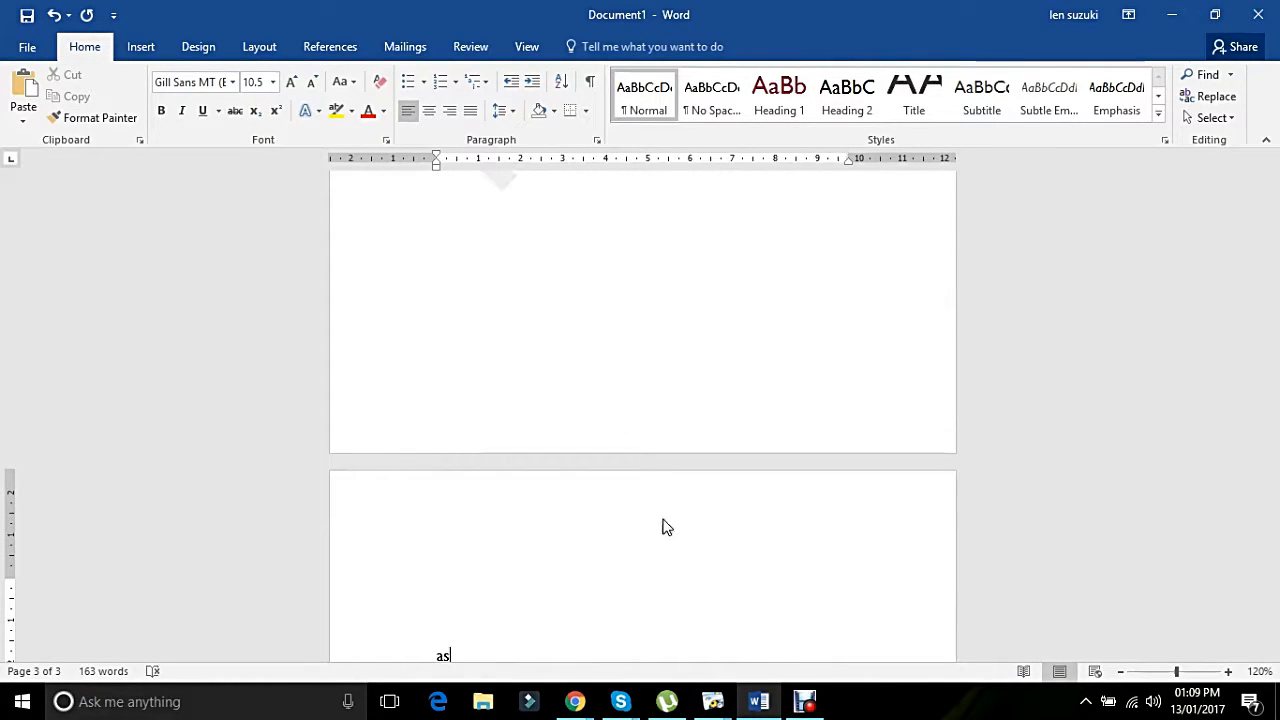
Step: Replace the "as" text with "Chapter 2" on the first line of the third page
{"action": "left_click", "coordinate": [1092, 475]}
{"action": "mouse_move", "coordinate": [1278, 487]}
{"action": "left_mouse_down"}
{"action": "mouse_move", "coordinate": [1277, 290]}
{"action": "mouse_move", "coordinate": [1260, 474]}
{"action": "left_mouse_up"}
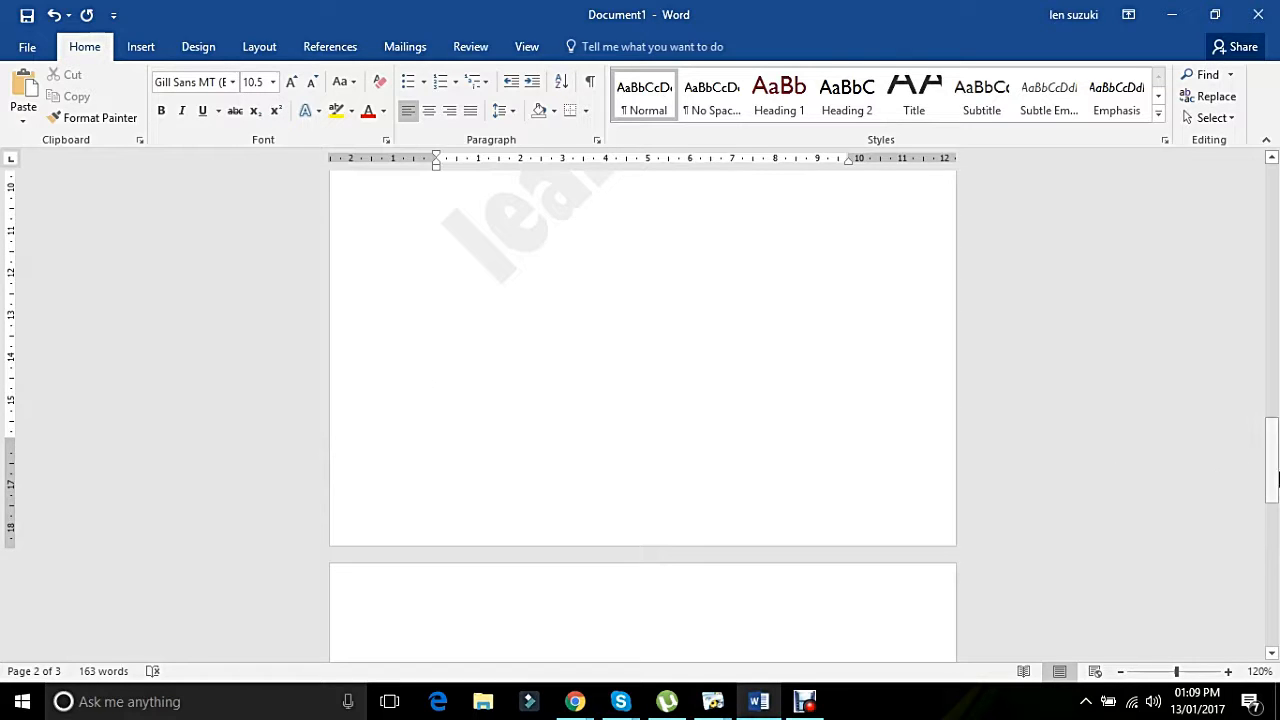
{"action": "left_click_drag", "start_coordinate": [1277, 478], "coordinate": [1273, 208]}
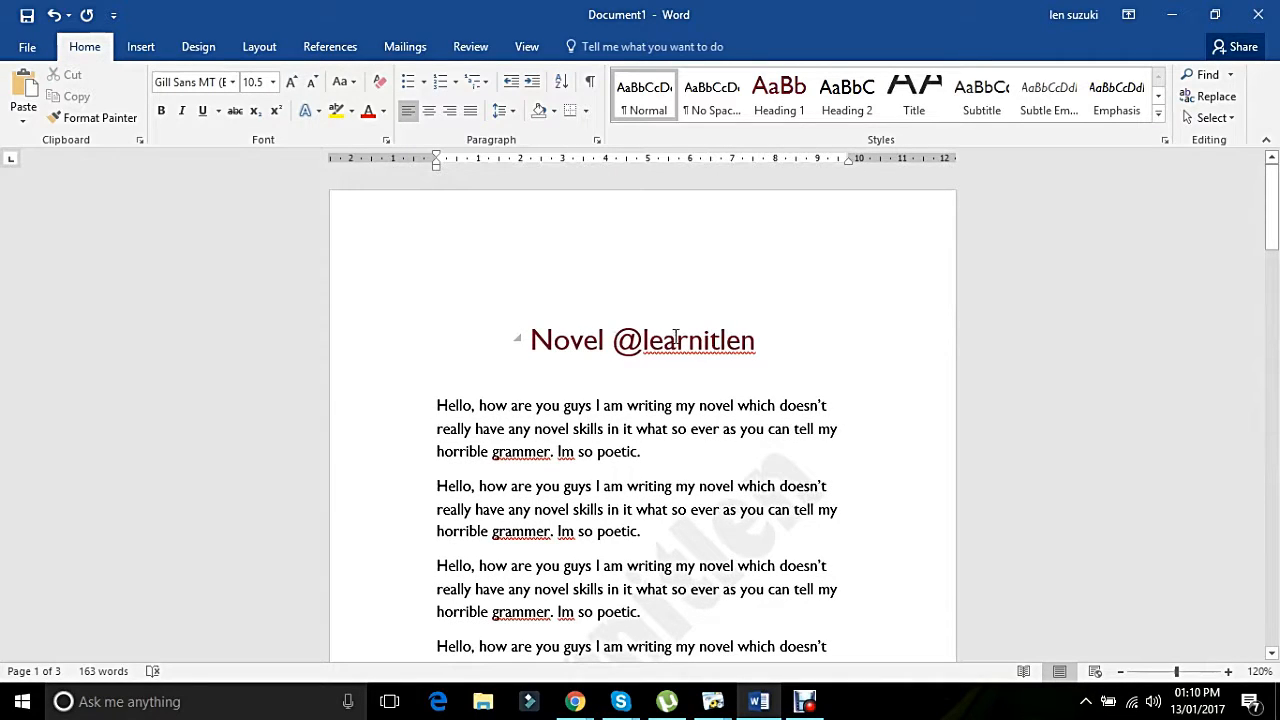
{"action": "left_click_drag", "start_coordinate": [1272, 205], "coordinate": [1276, 501]}
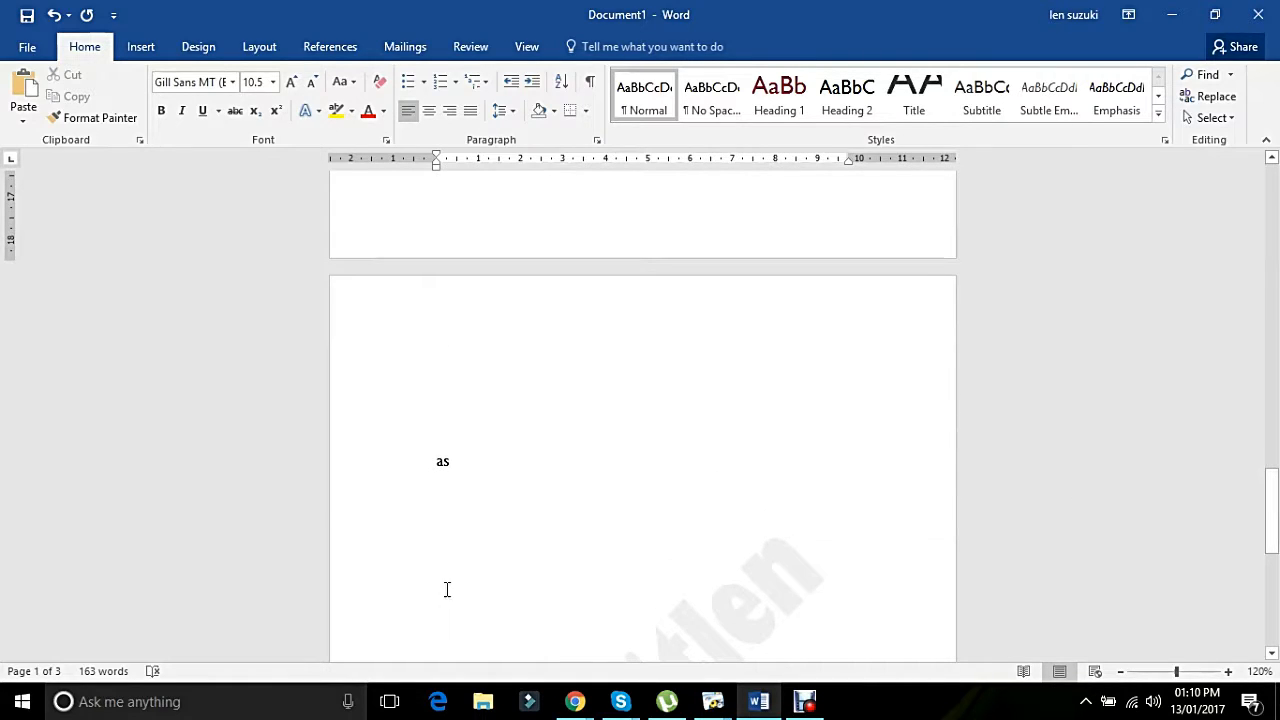
{"action": "left_click_drag", "start_coordinate": [481, 475], "coordinate": [397, 380]}
{"action": "key", "text": "Delete"}
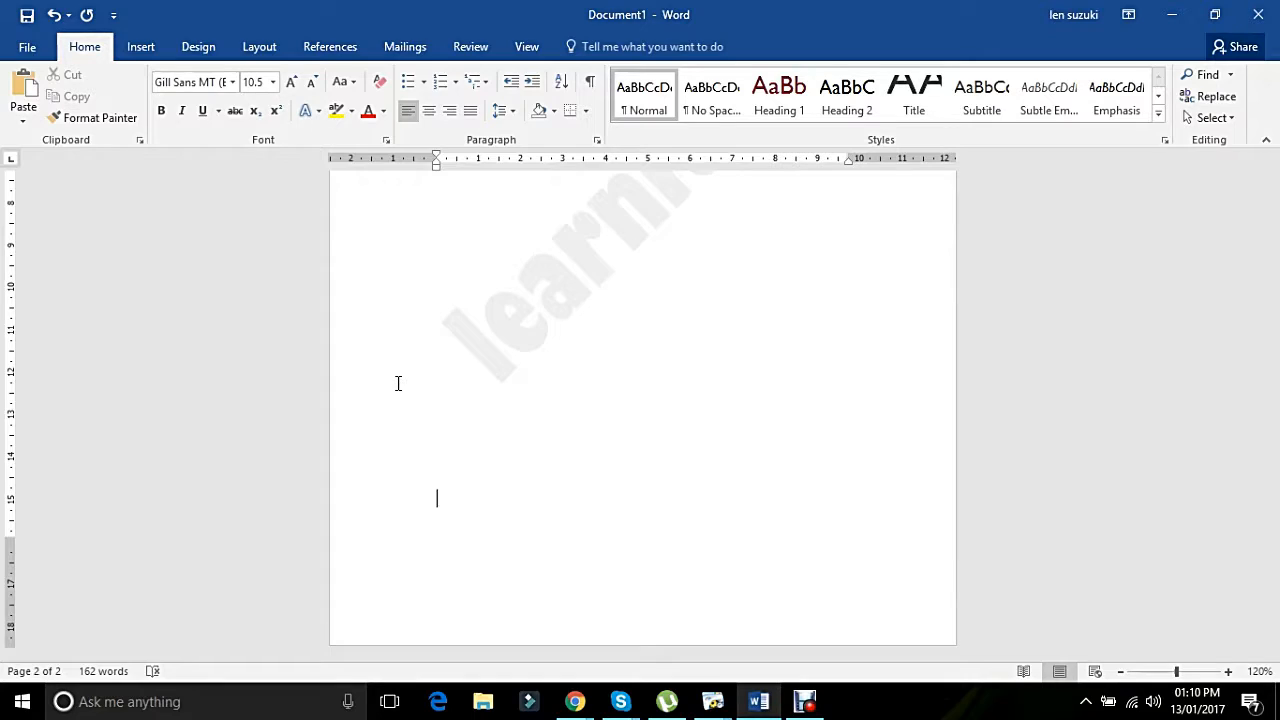
{"action": "scroll", "coordinate": [397, 383], "scroll_direction": "down", "scroll_amount": 3}
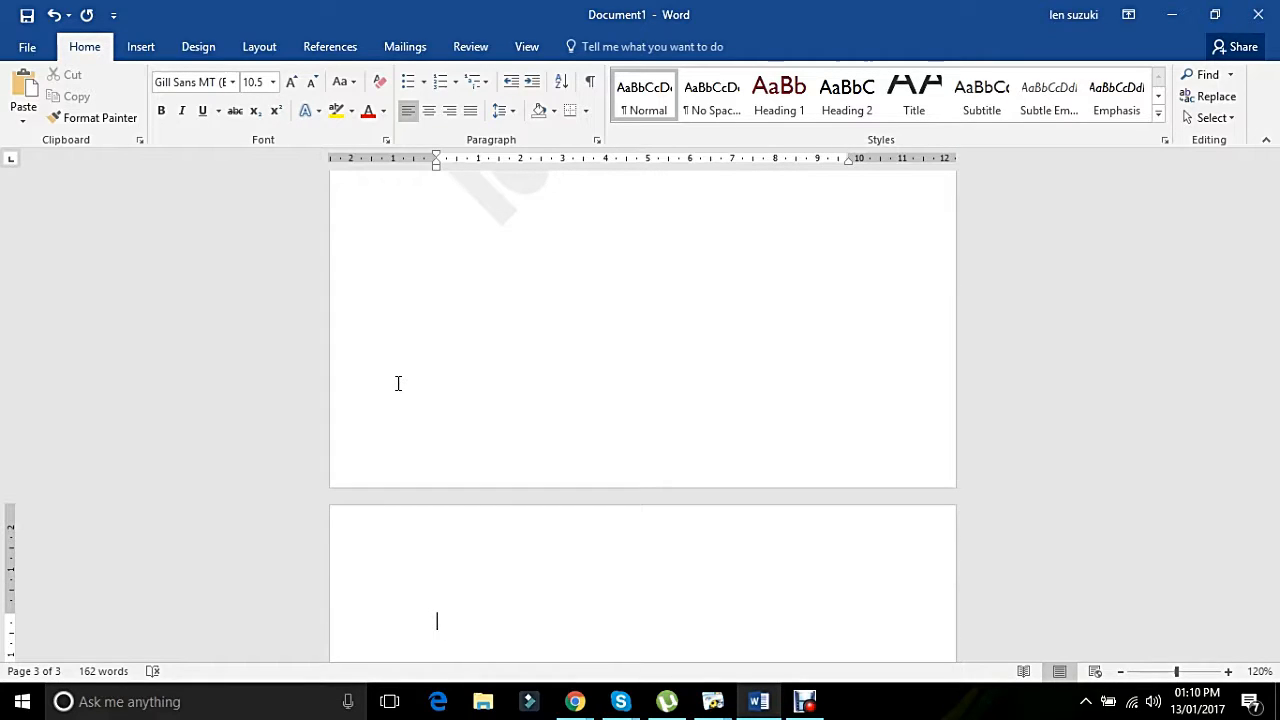
{"action": "type", "text": "chapter"}
Step: Apply the Heading 1 style to the "Chapter 2" line and add the body text "ljaslkjd" below it
{"action": "left_click", "coordinate": [387, 616]}
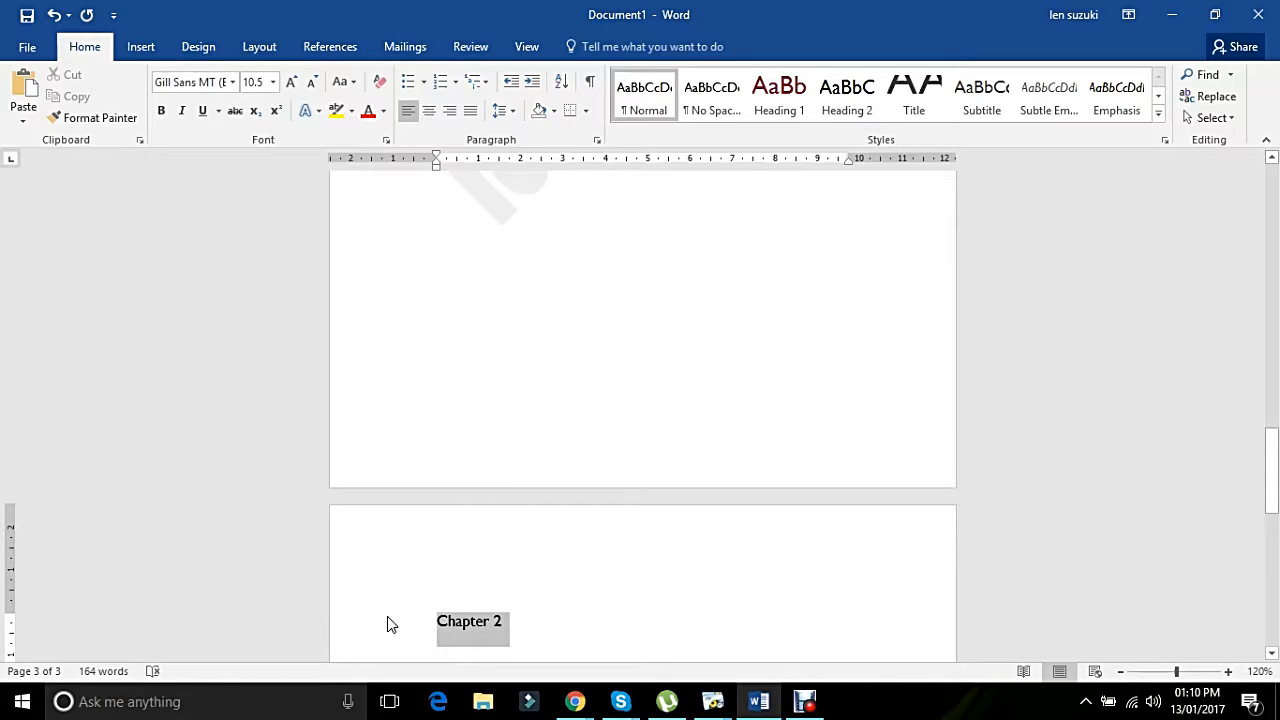
{"action": "left_click", "coordinate": [778, 108]}
{"action": "left_click", "coordinate": [1066, 580]}
{"action": "left_click_drag", "start_coordinate": [1274, 443], "coordinate": [1274, 520]}
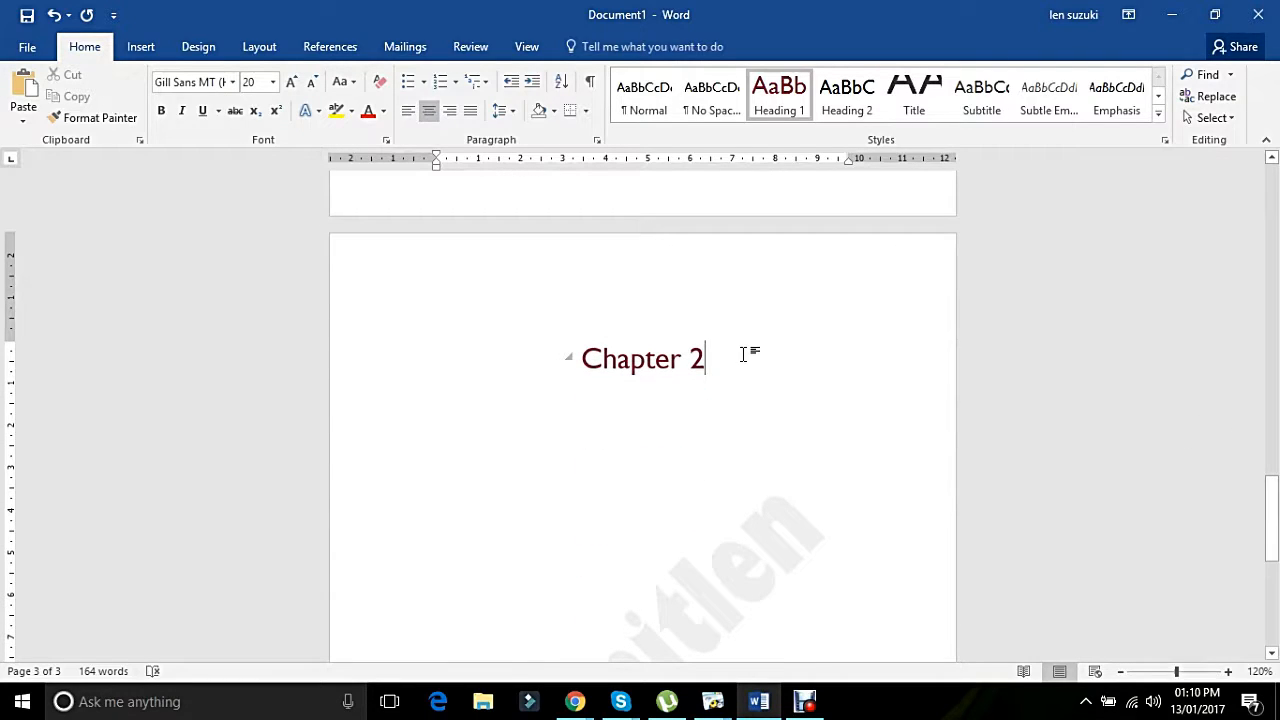
{"action": "key", "text": "Return"}
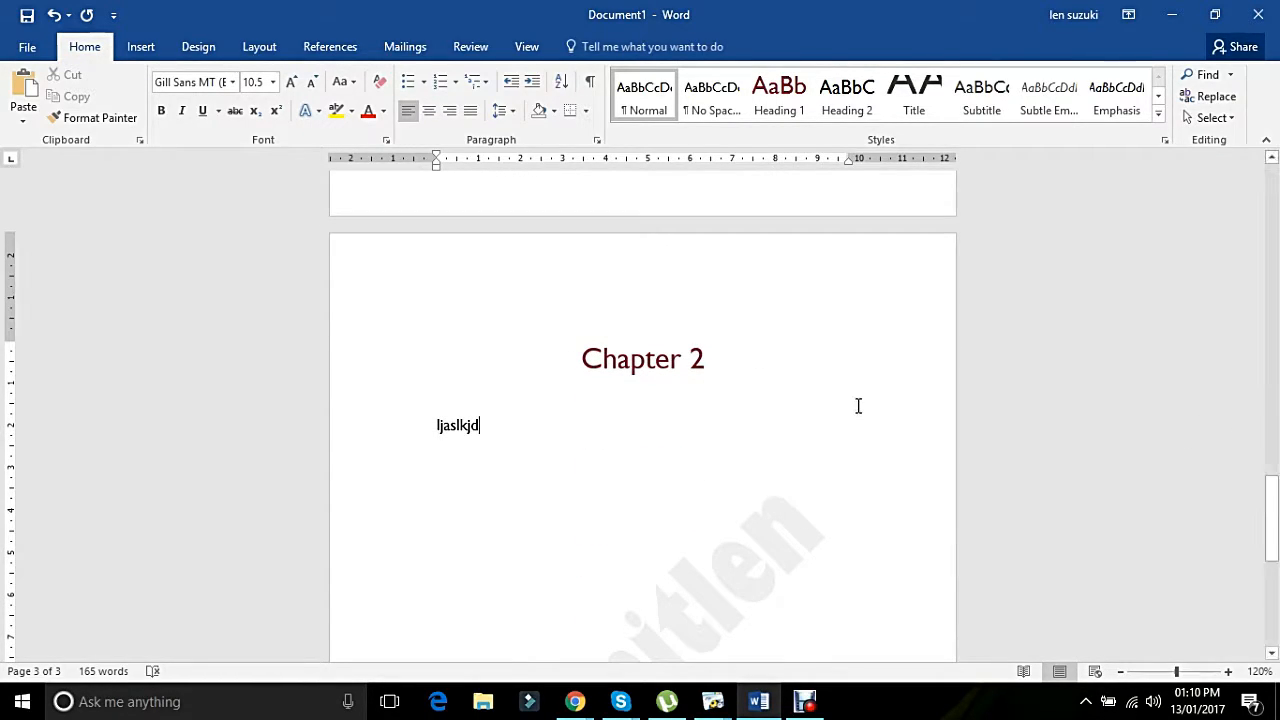
{"action": "left_click_drag", "start_coordinate": [1276, 460], "coordinate": [1277, 220]}
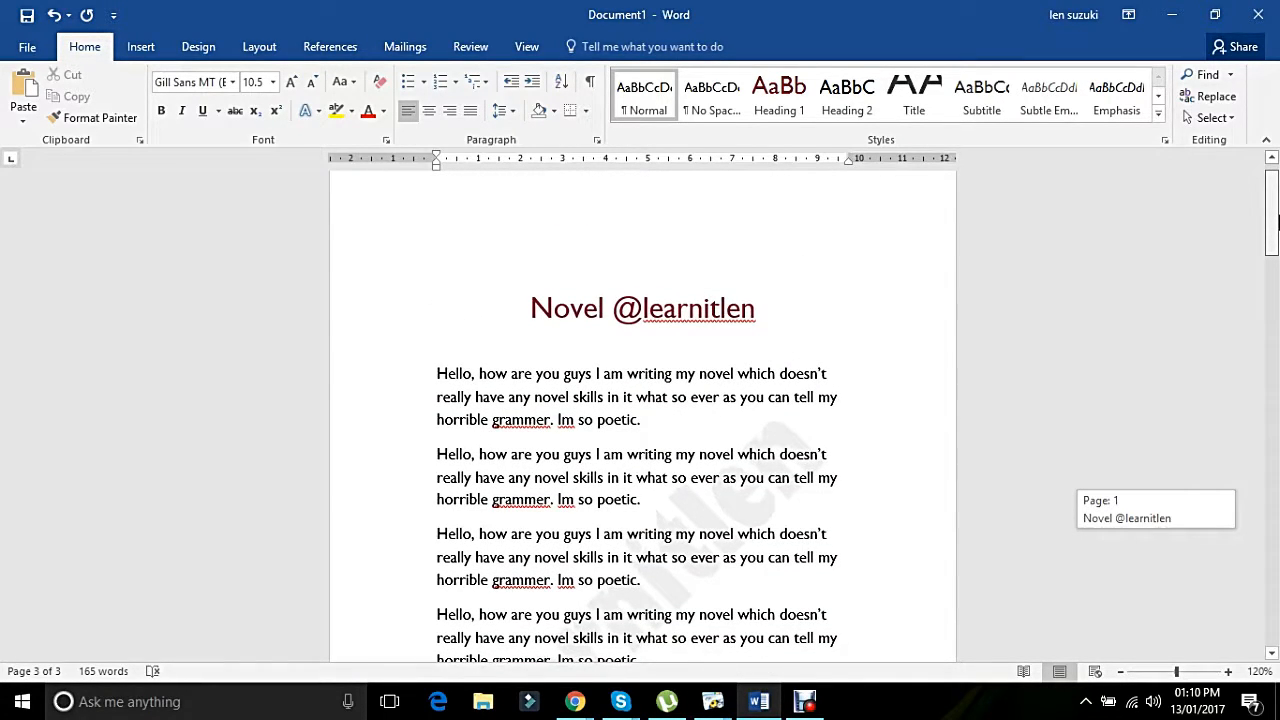
{"action": "left_click_drag", "start_coordinate": [1277, 225], "coordinate": [1240, 356]}
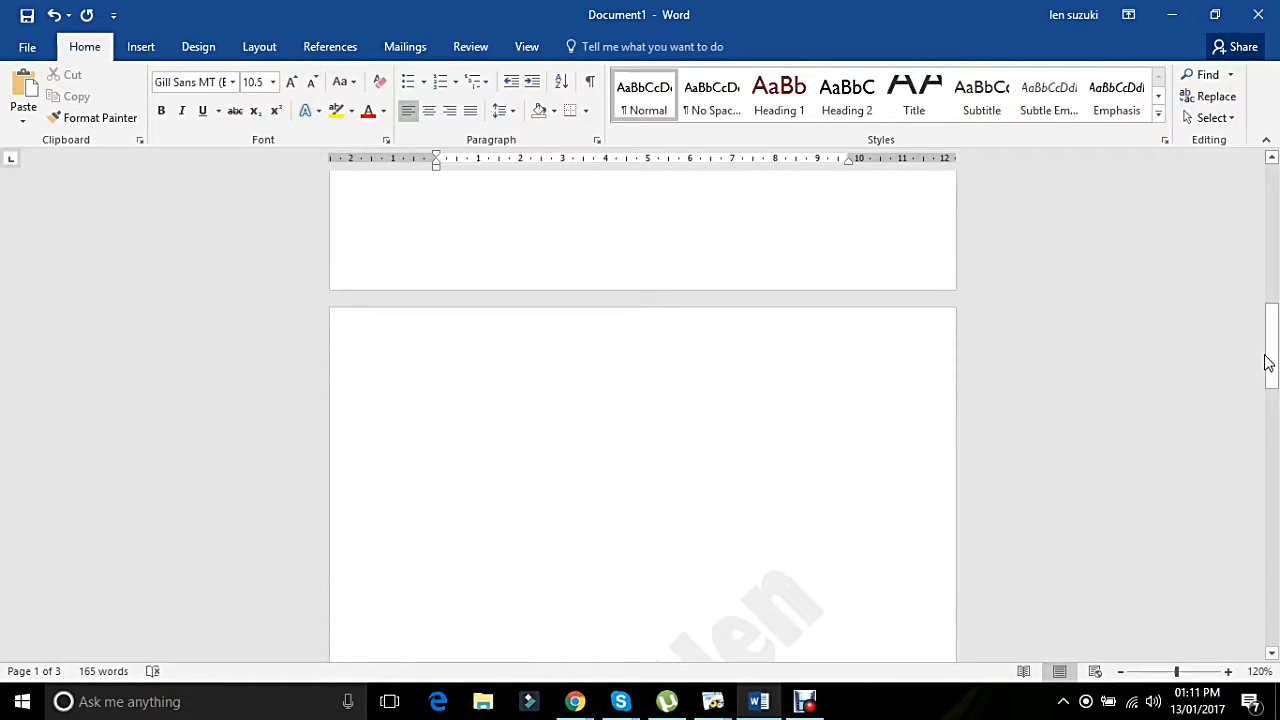
{"action": "left_click_drag", "start_coordinate": [1268, 362], "coordinate": [1275, 205]}
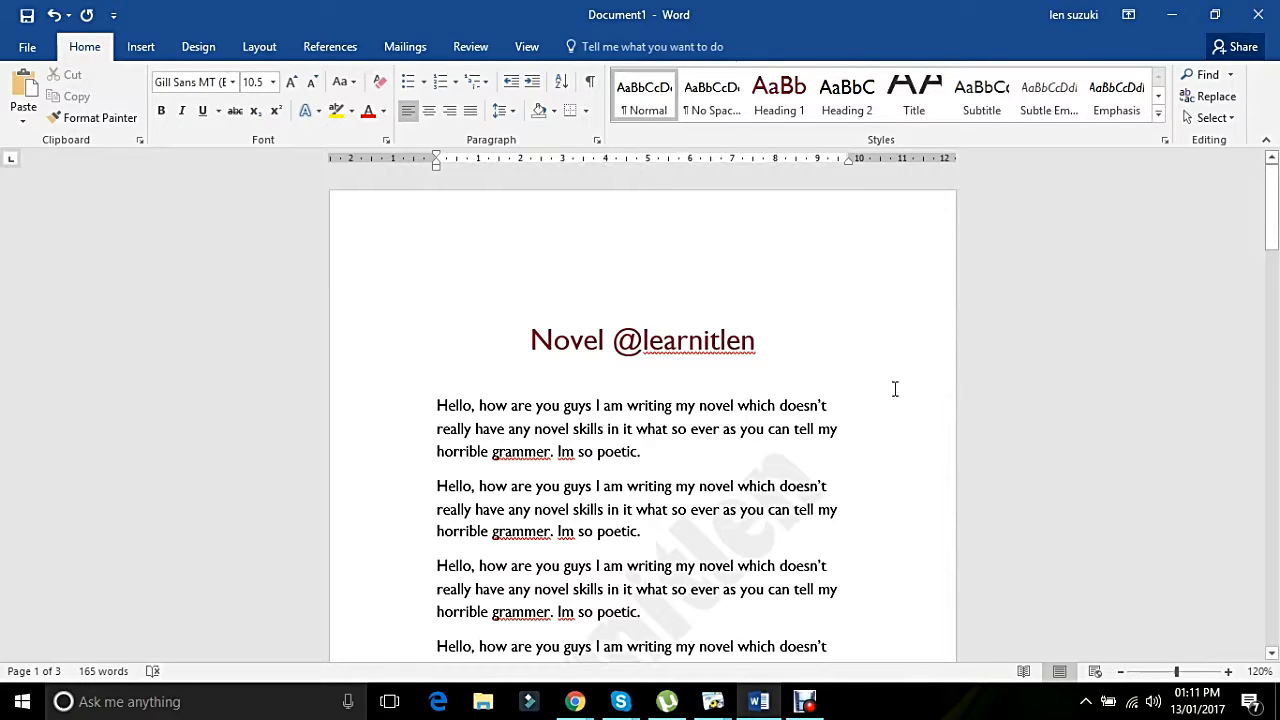
{"action": "left_click", "coordinate": [901, 453]}
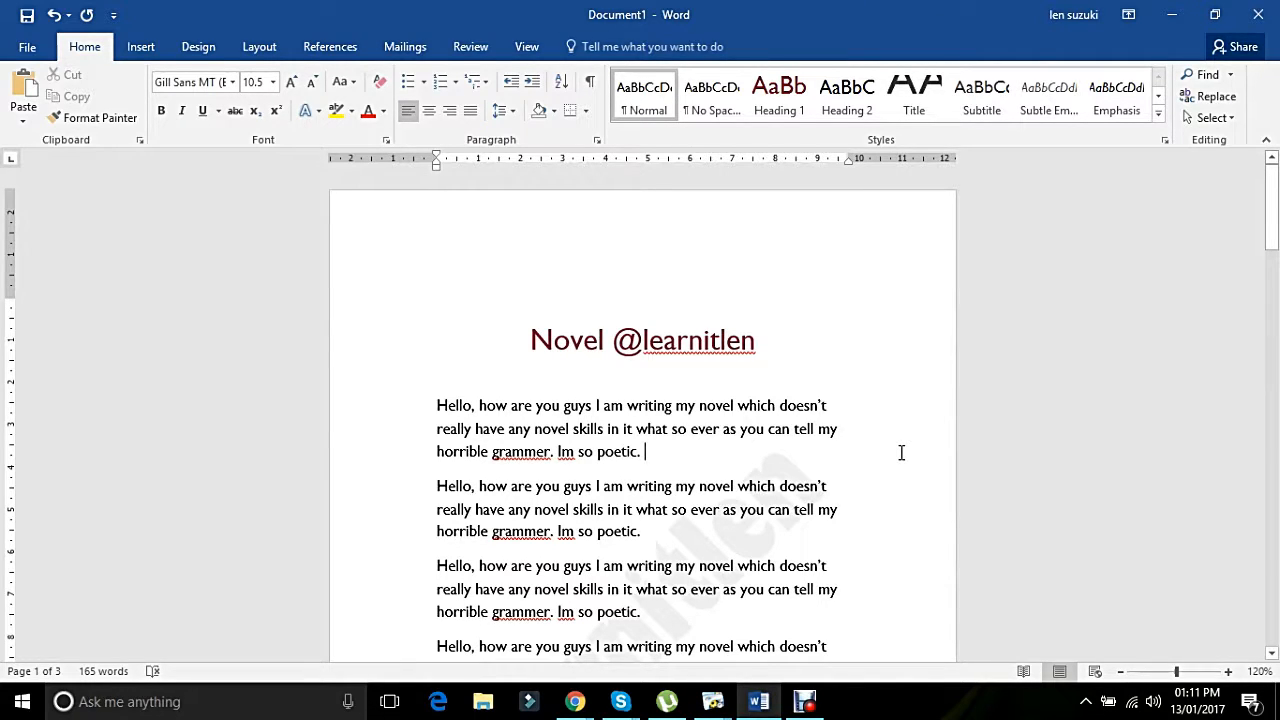